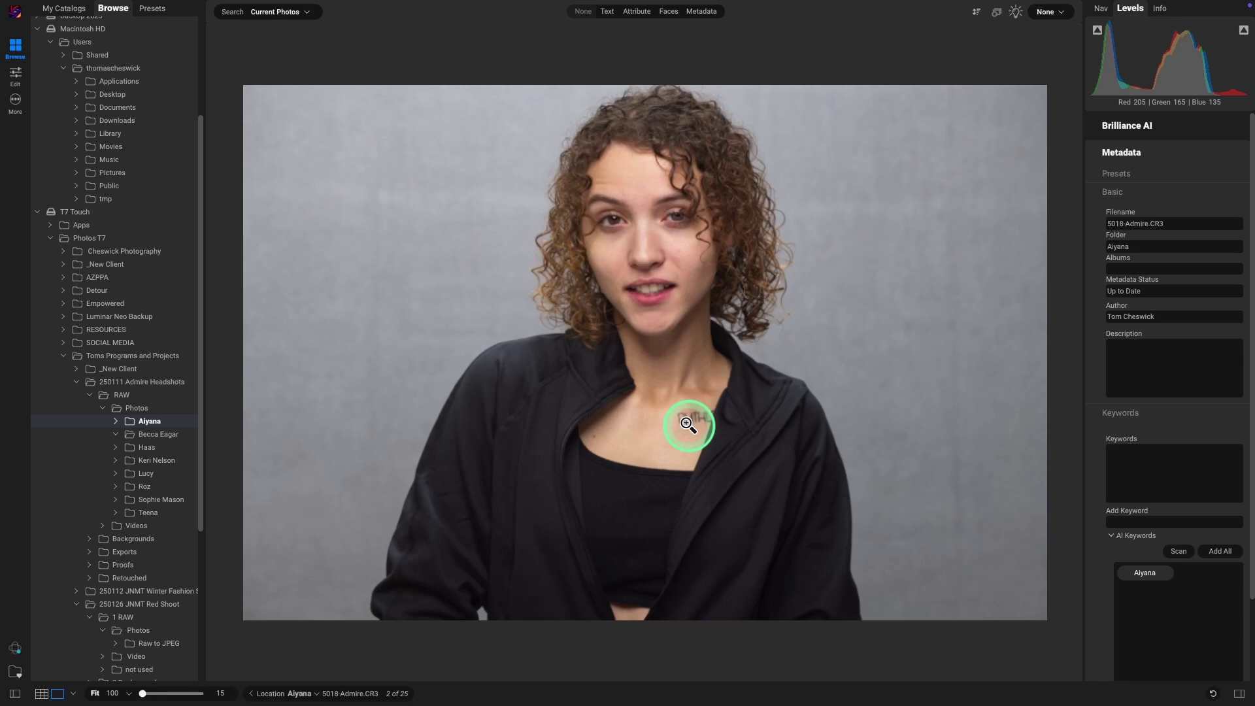
Step: Open the portrait for editing and set its camera profile to Canon EOS R5 Camera Portrait.dcp
key("super+2")
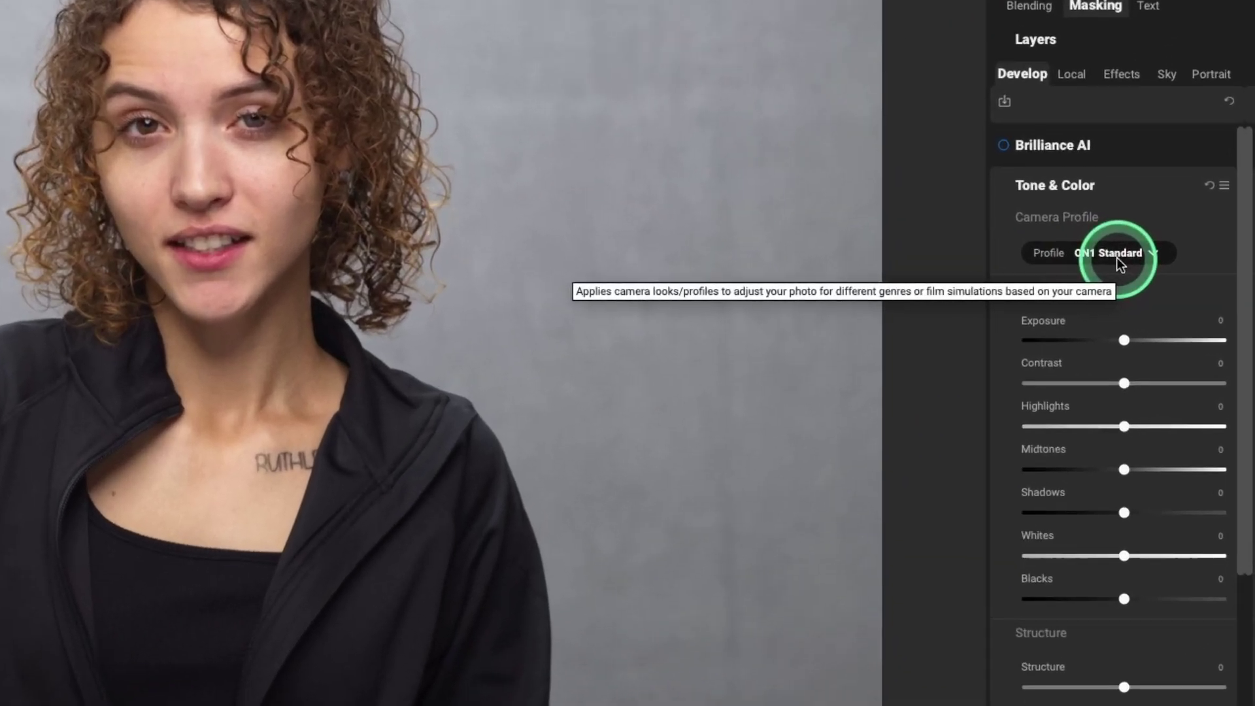
left_click(1152, 288)
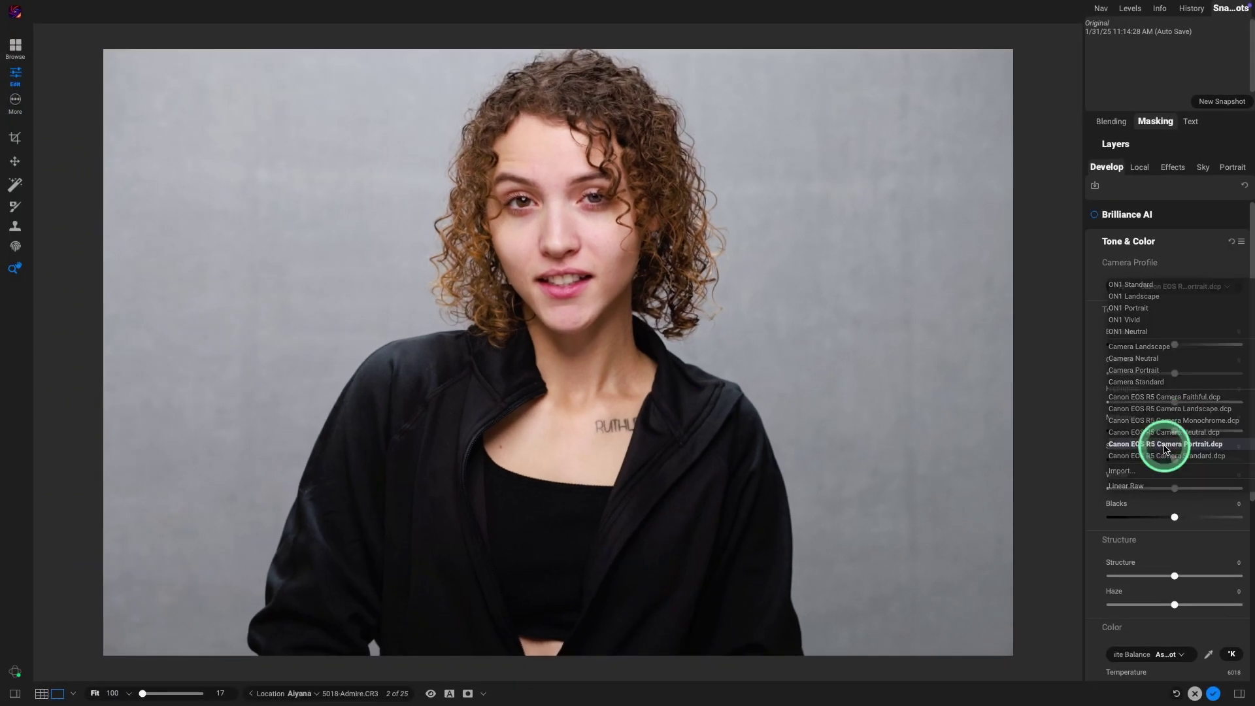
left_click(1165, 445)
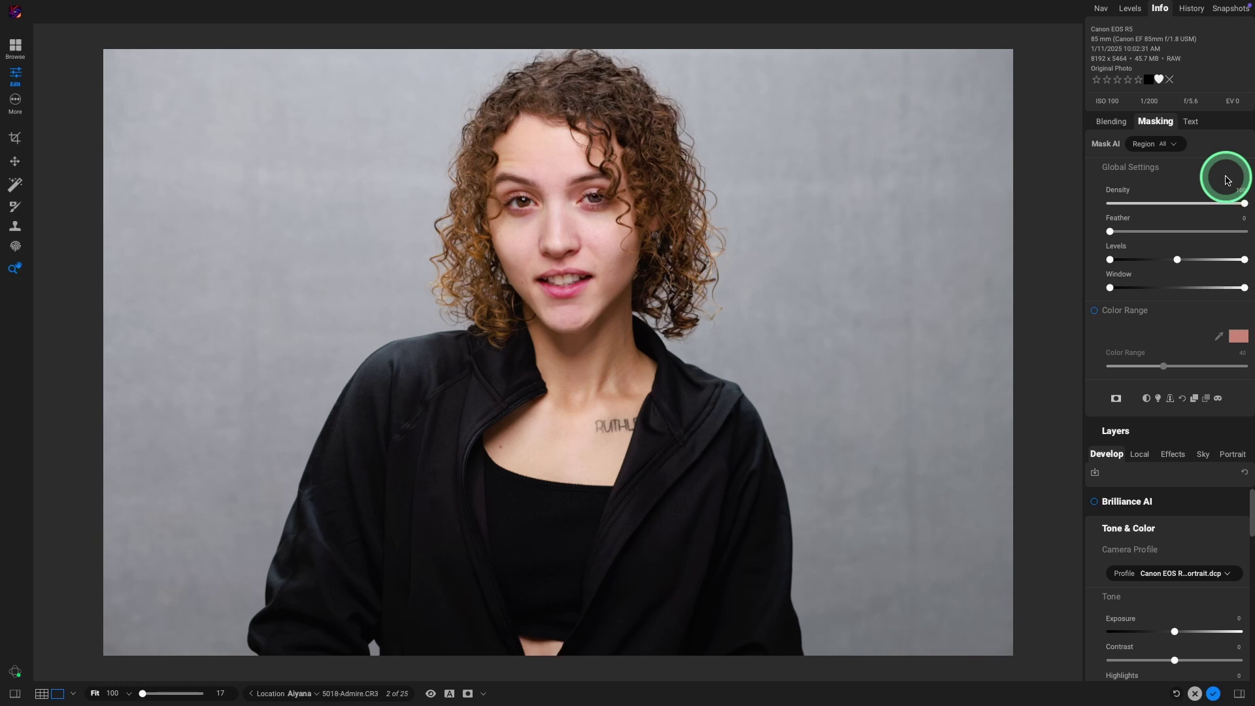
left_click(1130, 168)
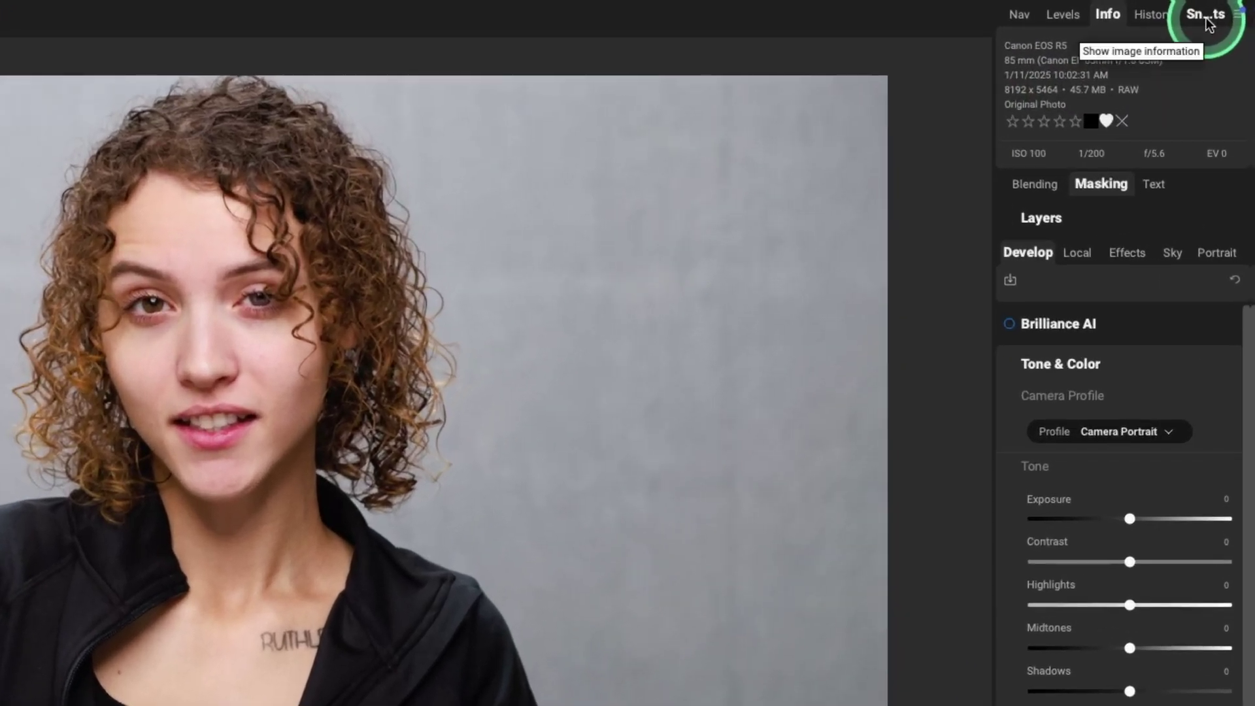
Step: Save the current edit as a snapshot named Camera Profile
left_click(1226, 13)
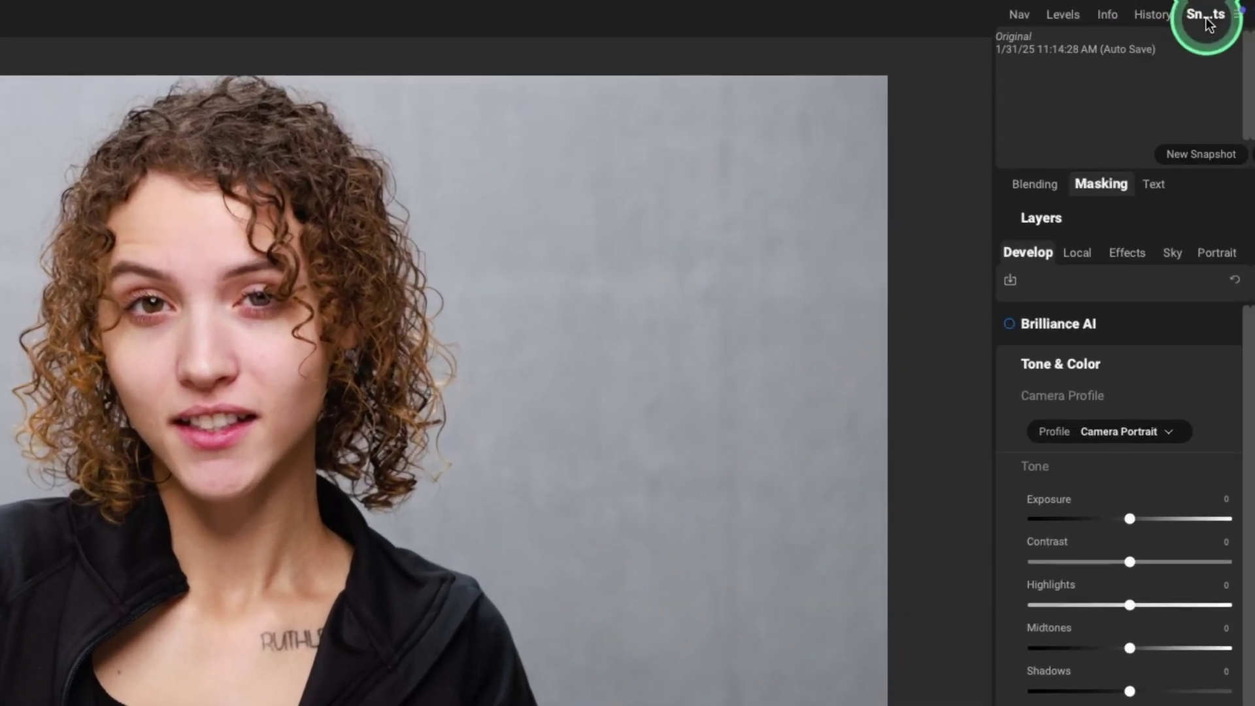
left_click(1198, 158)
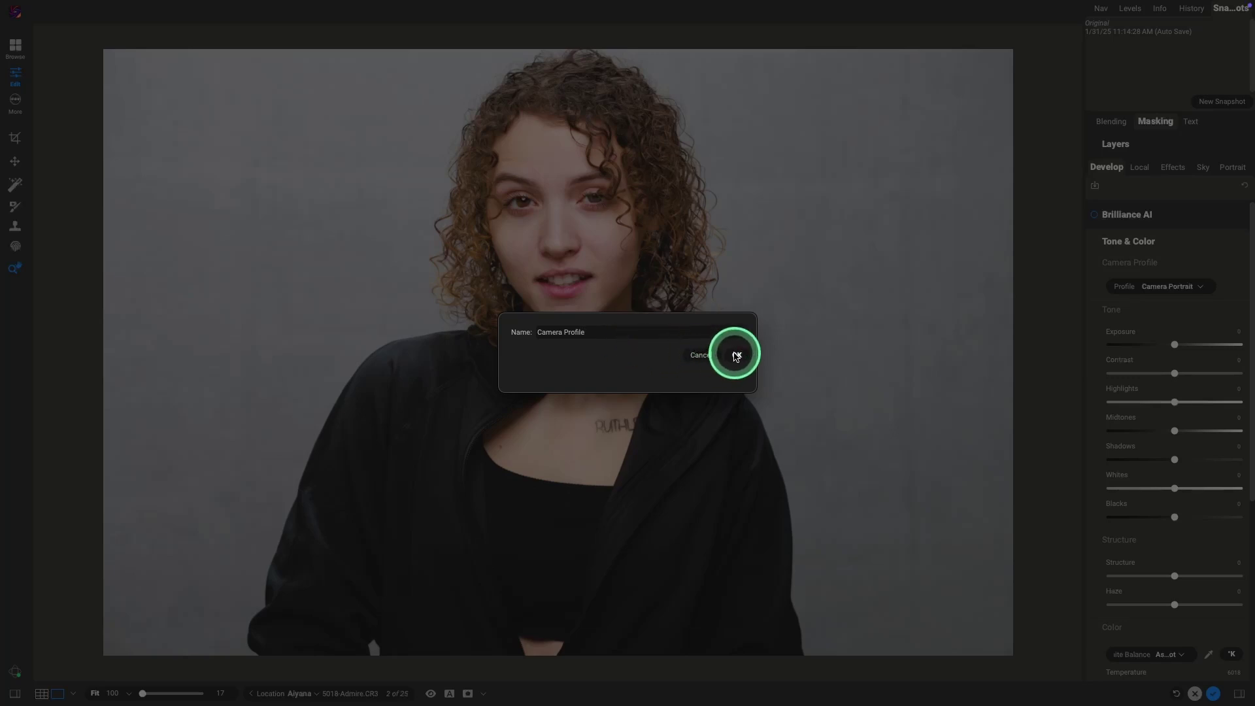
left_click(737, 355)
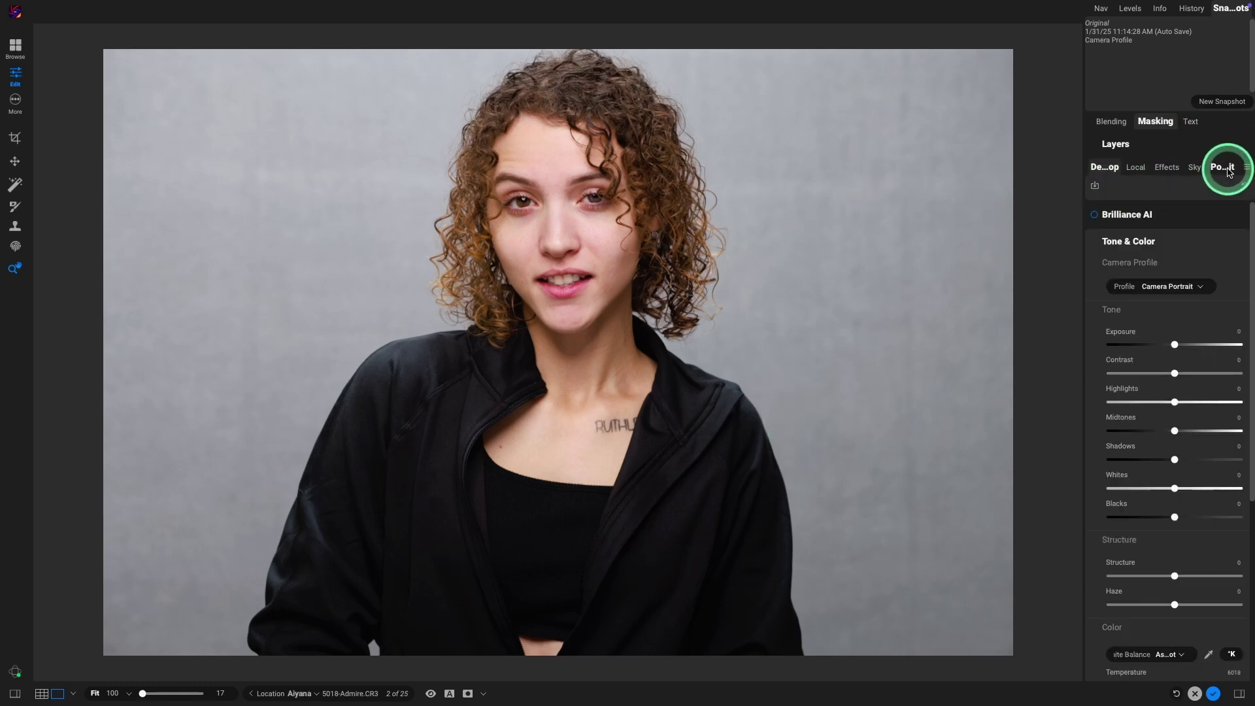
Step: Apply Portrait AI to the detected face and switch off its Skin retouching
left_click(1225, 168)
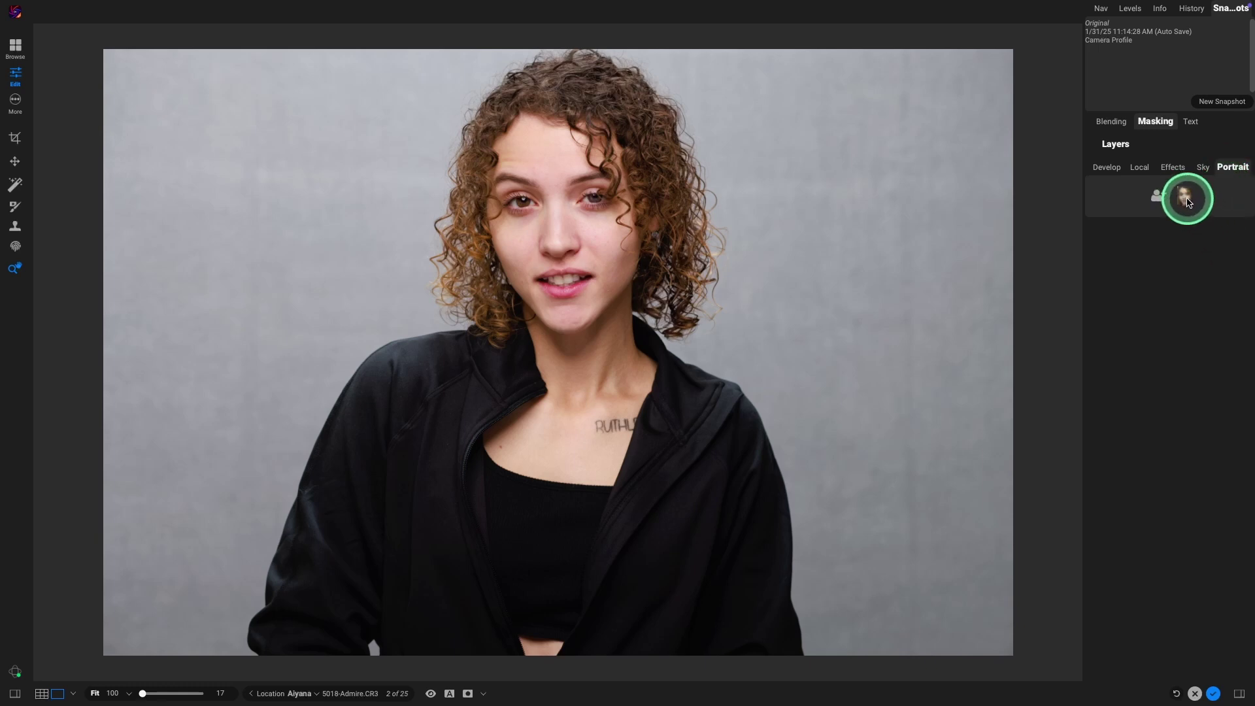
left_click(1187, 199)
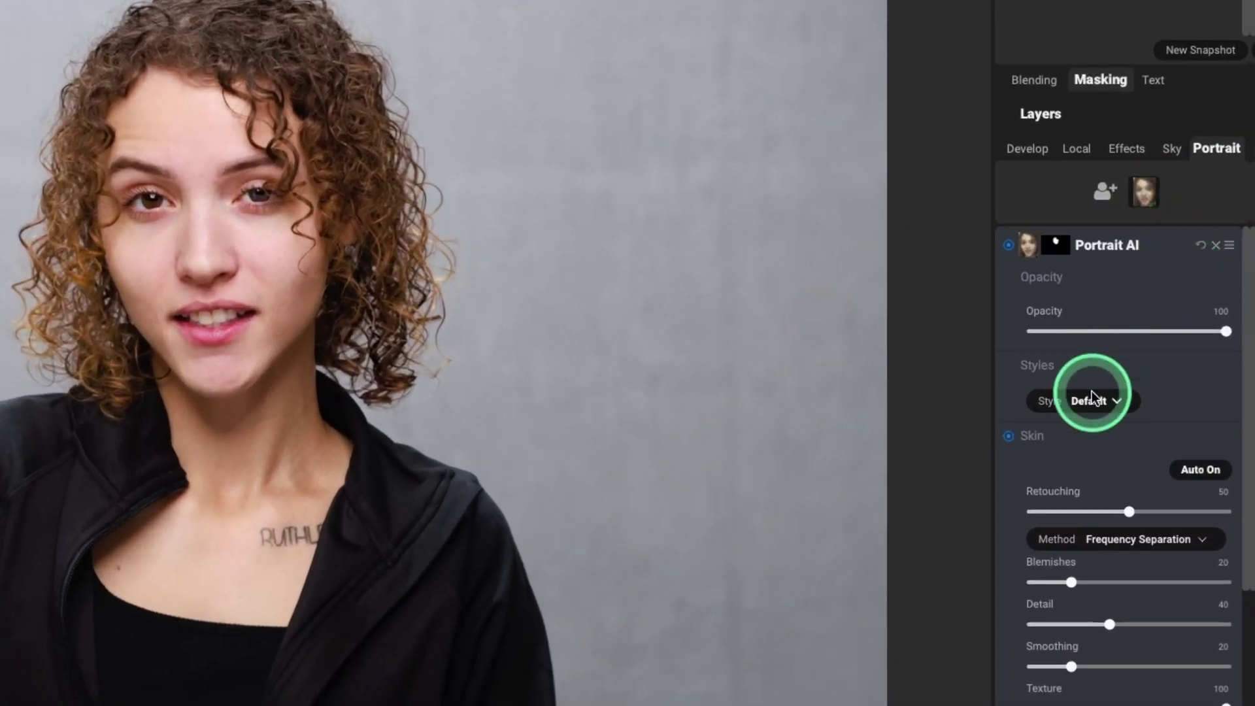
left_click(1008, 437)
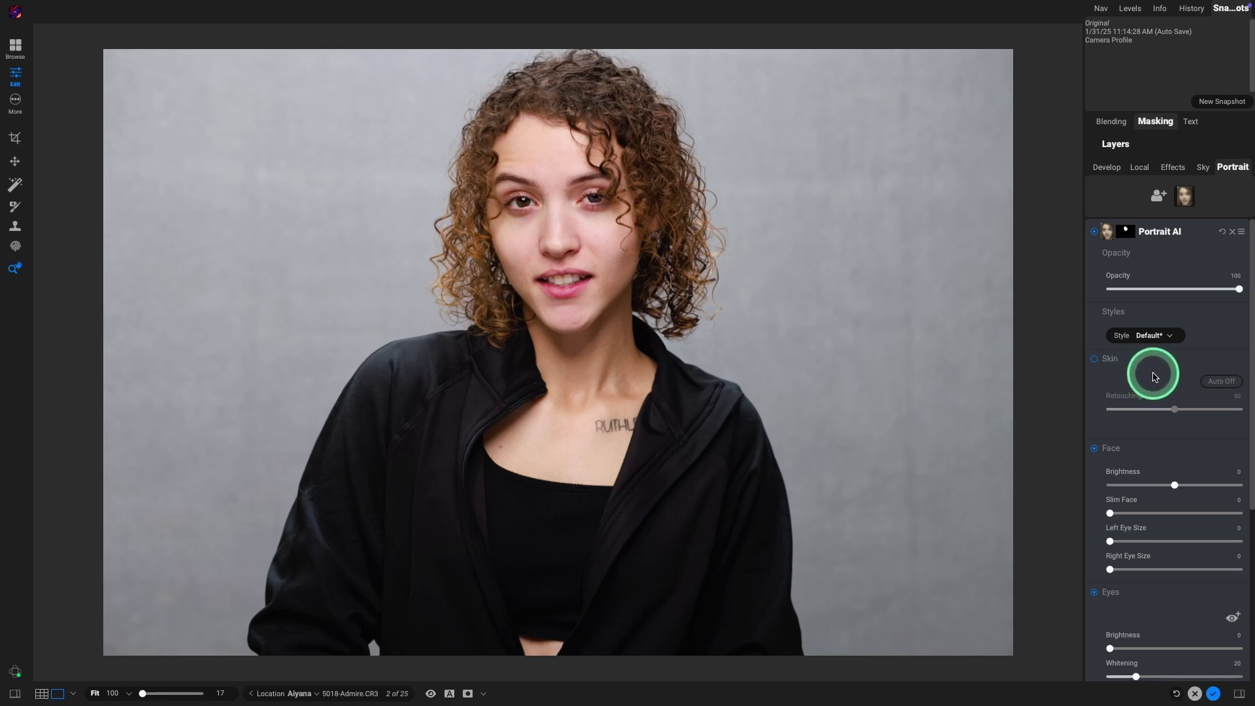
Step: Set the Portrait AI eye Whitening, Detail and Brow Enhance values to 0
scroll(1154, 377, "down", 5)
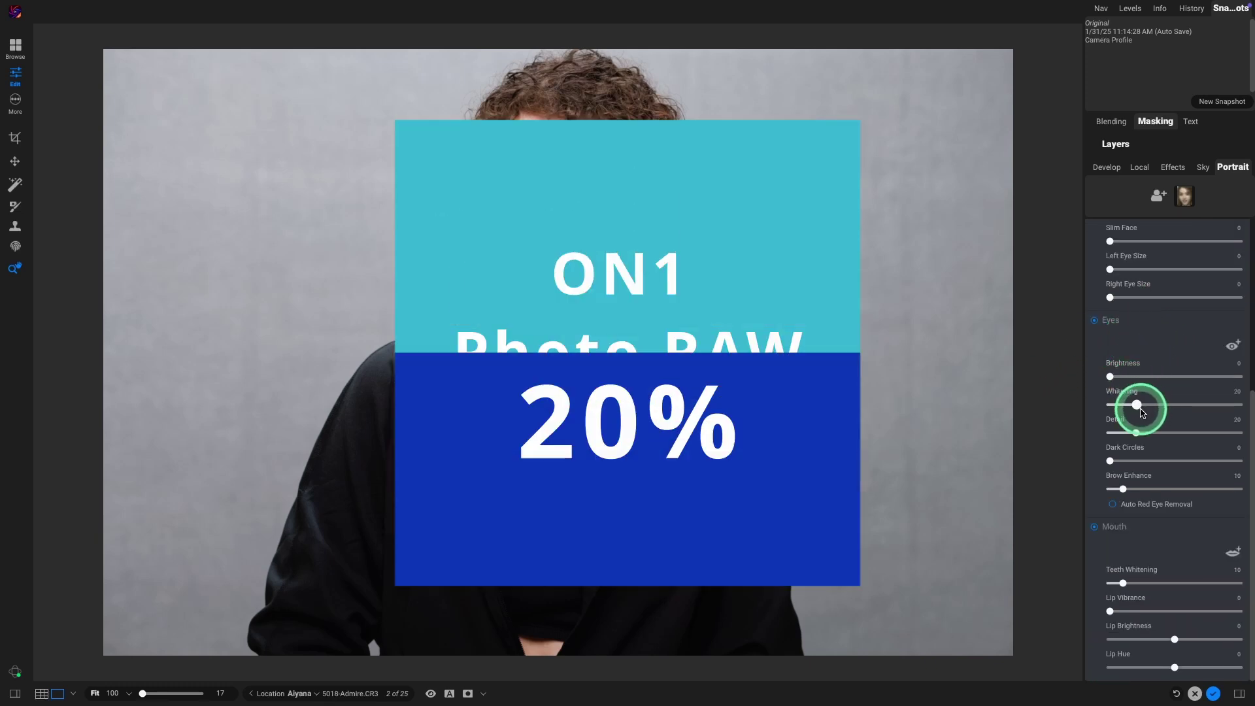
left_click_drag(1136, 404, 1126, 435)
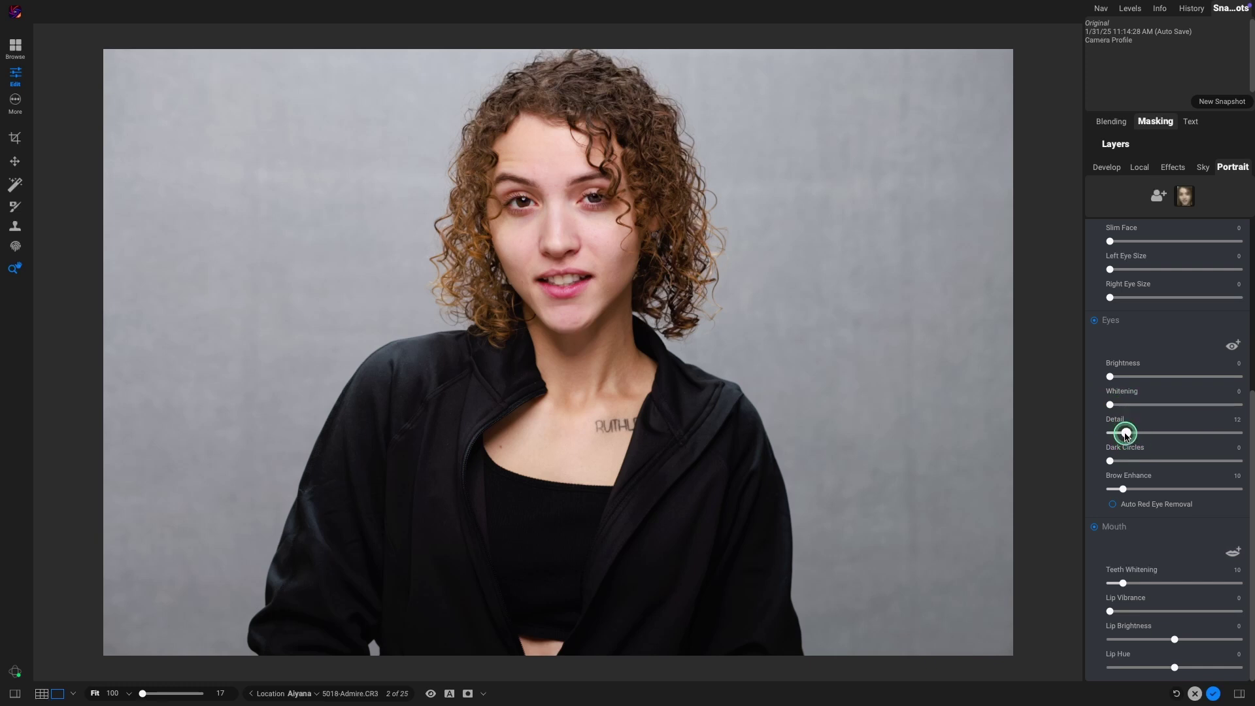
left_click(1123, 489)
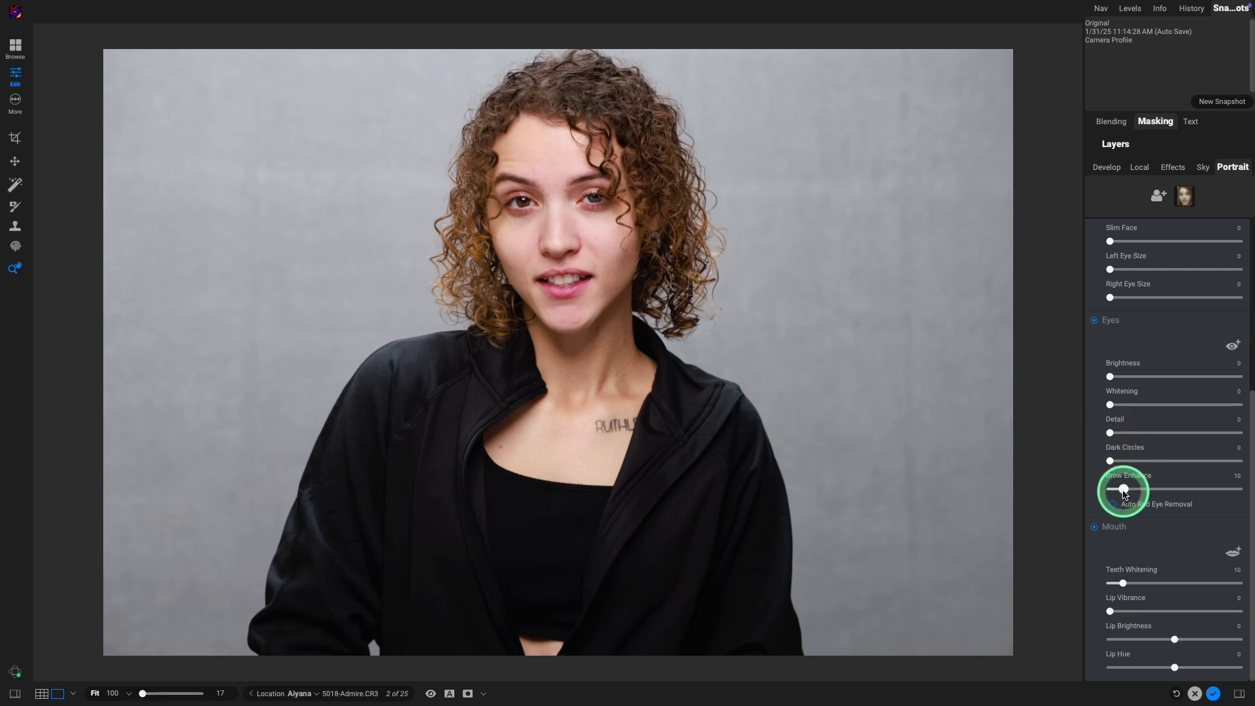
left_click_drag(1123, 490, 1130, 408)
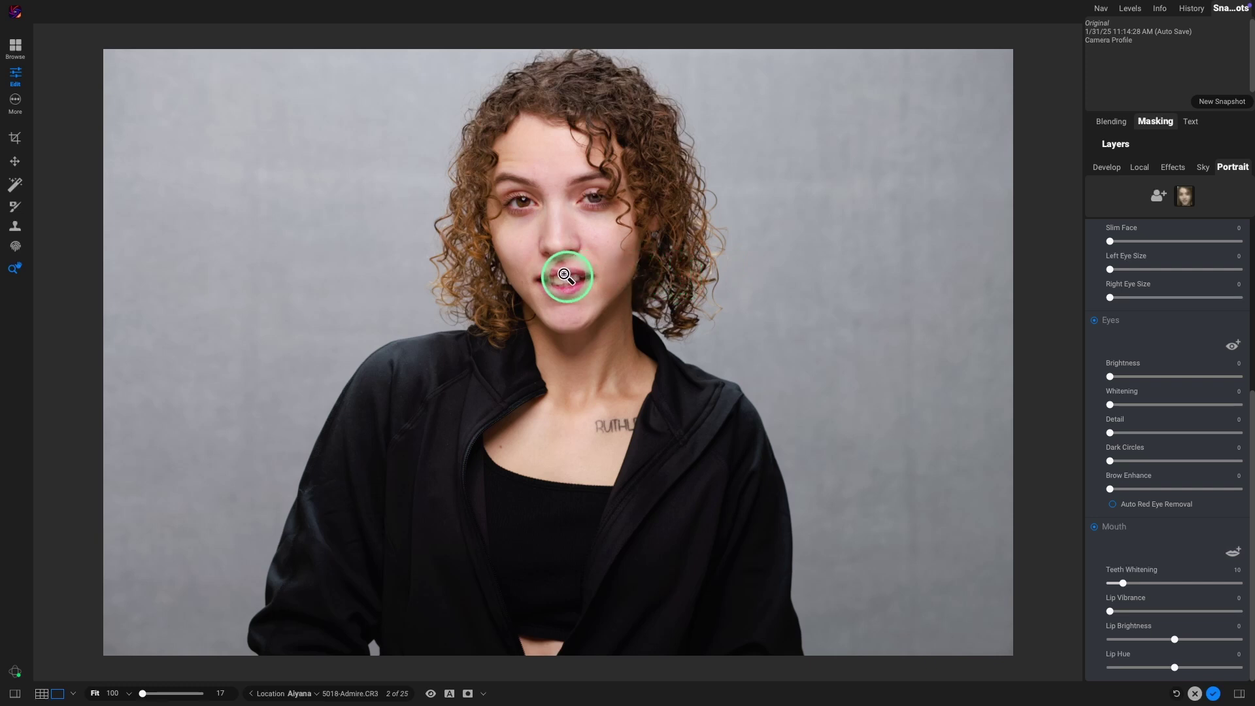
Step: Raise the Portrait AI Dark Circles value to 93 to lighten the skin under the eyes
left_click(564, 276)
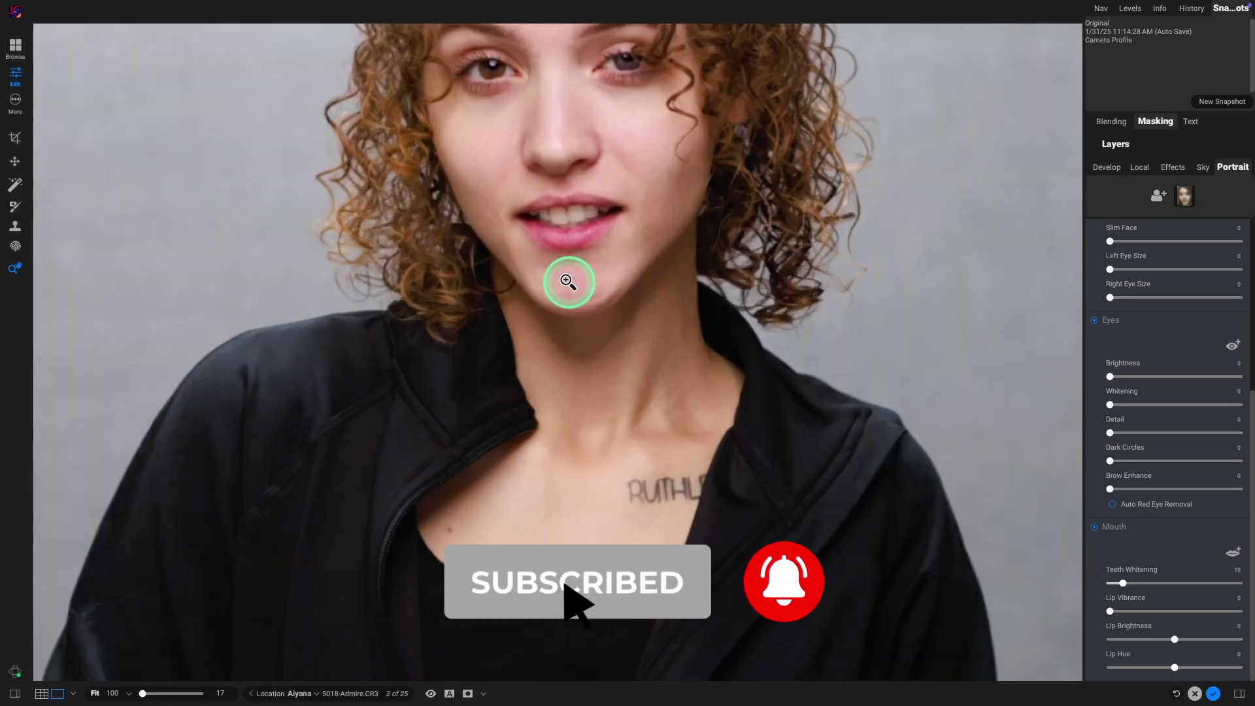
left_click(569, 282)
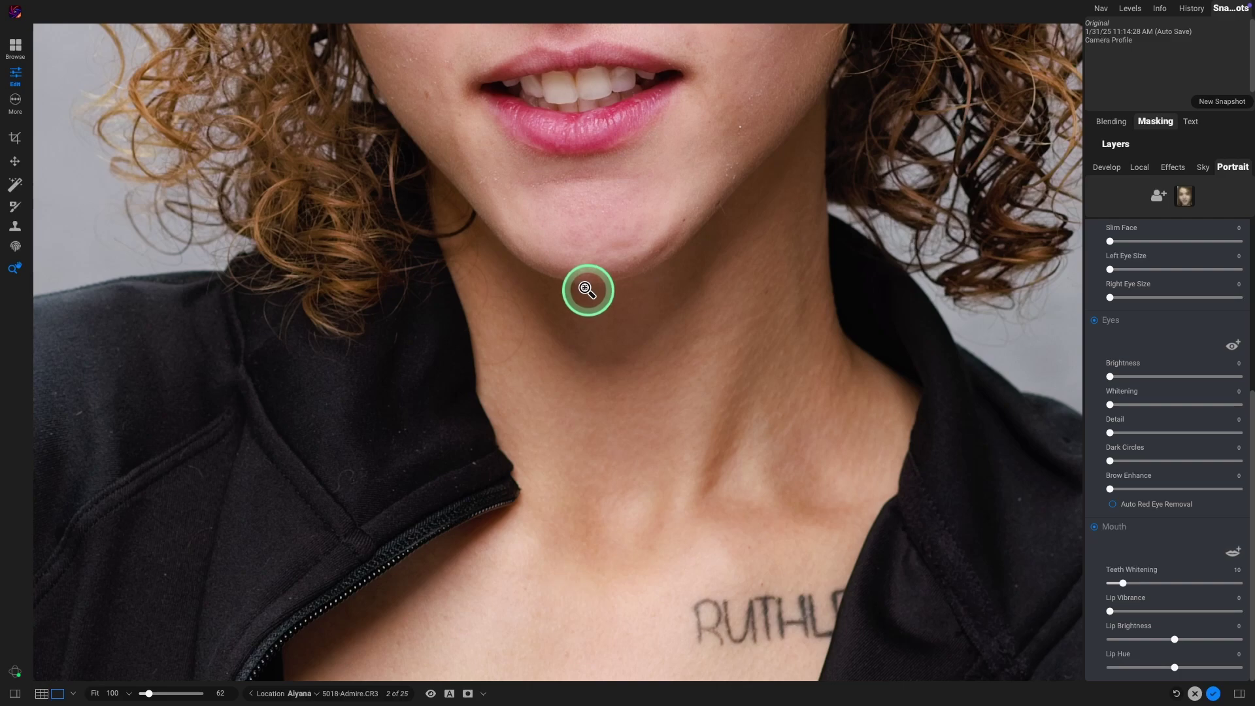
scroll(586, 290, "up", 10)
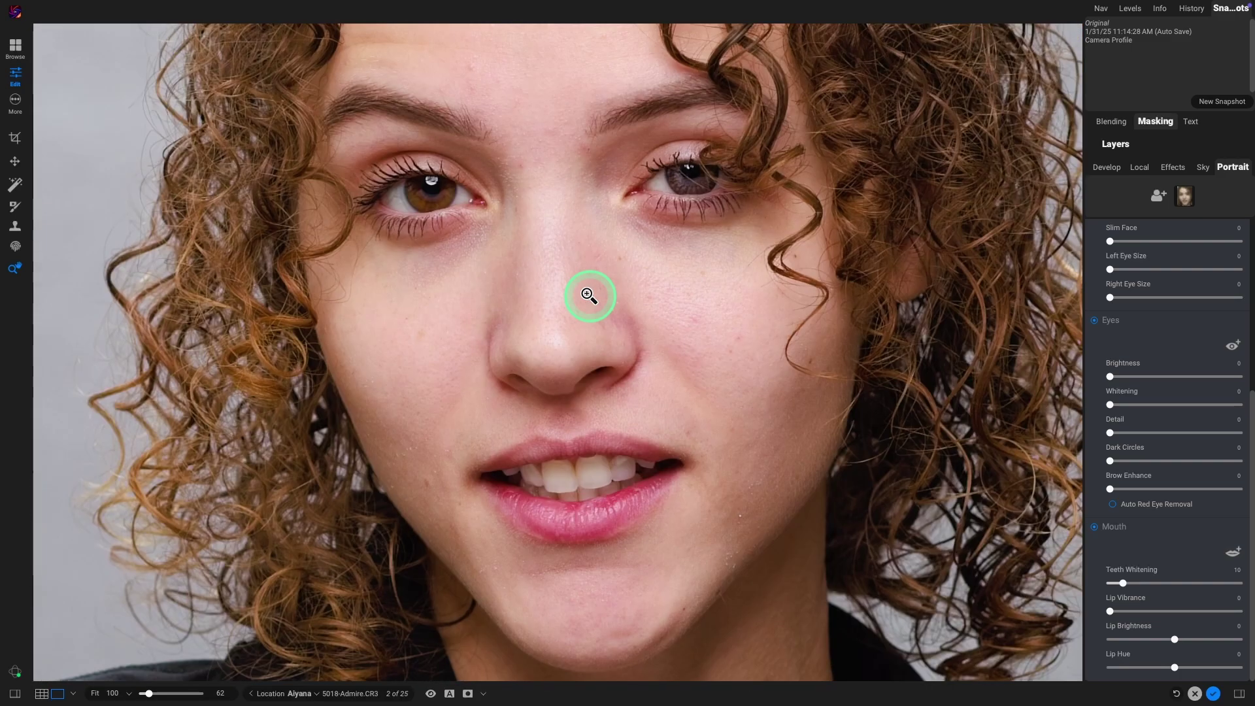
scroll(589, 296, "up", 3)
scroll(589, 295, "down", 3)
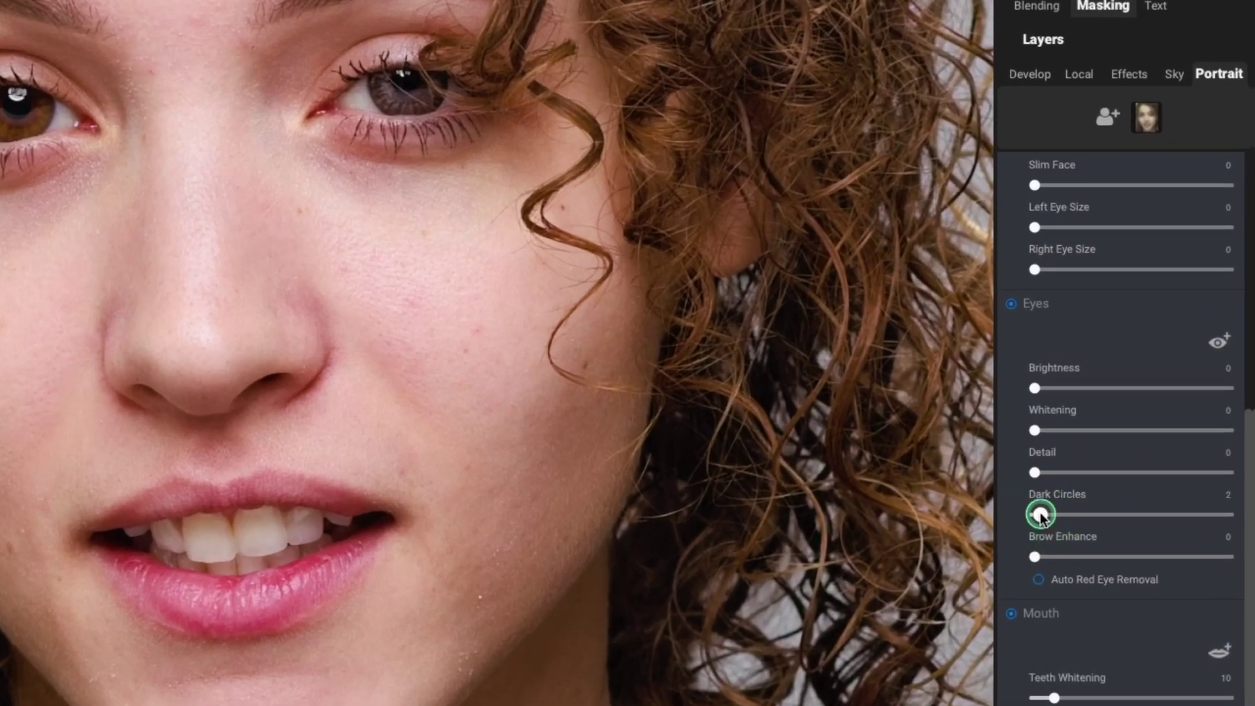
left_click_drag(1037, 513, 1105, 519)
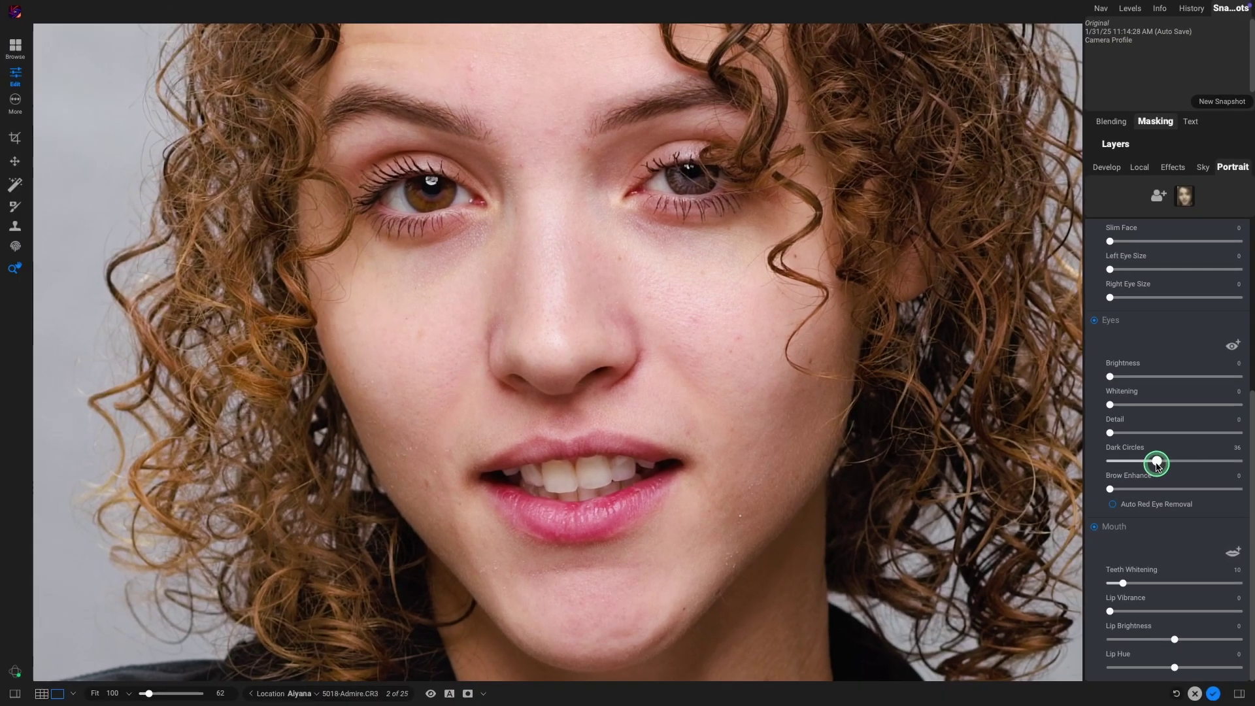
left_click_drag(1157, 464, 1082, 406)
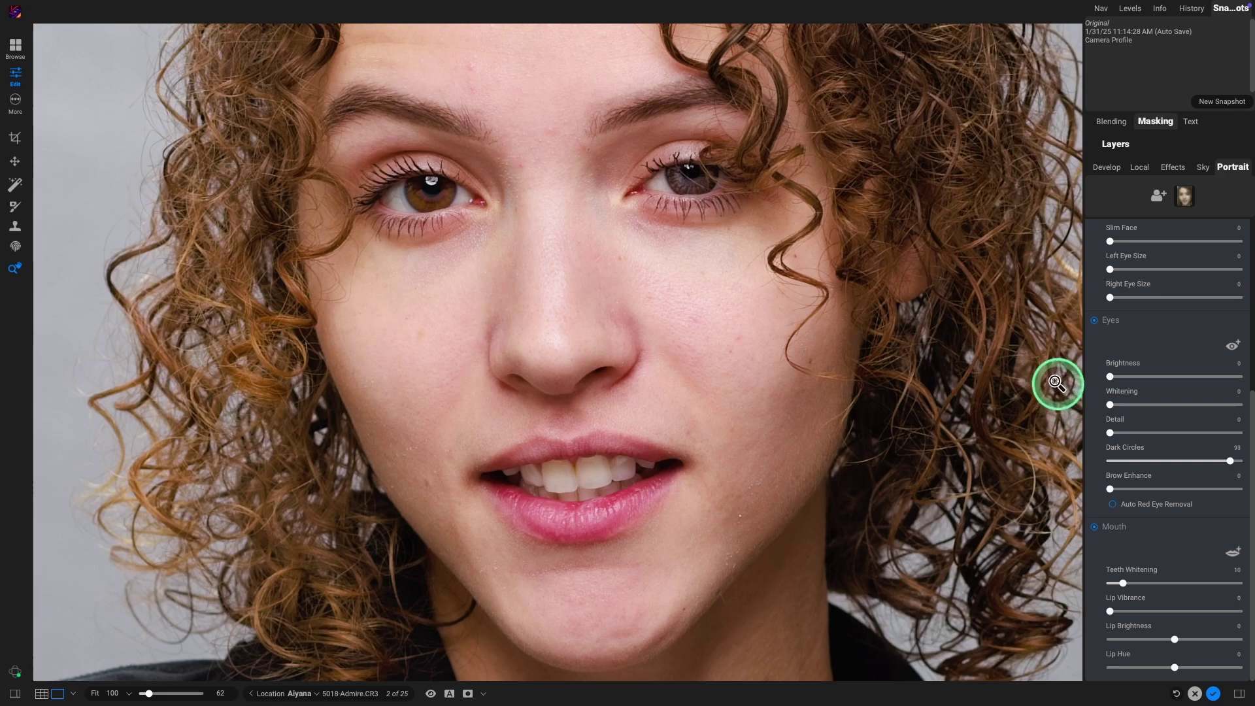
Step: Save the Portrait AI result as a snapshot named Portrait
left_click(1209, 102)
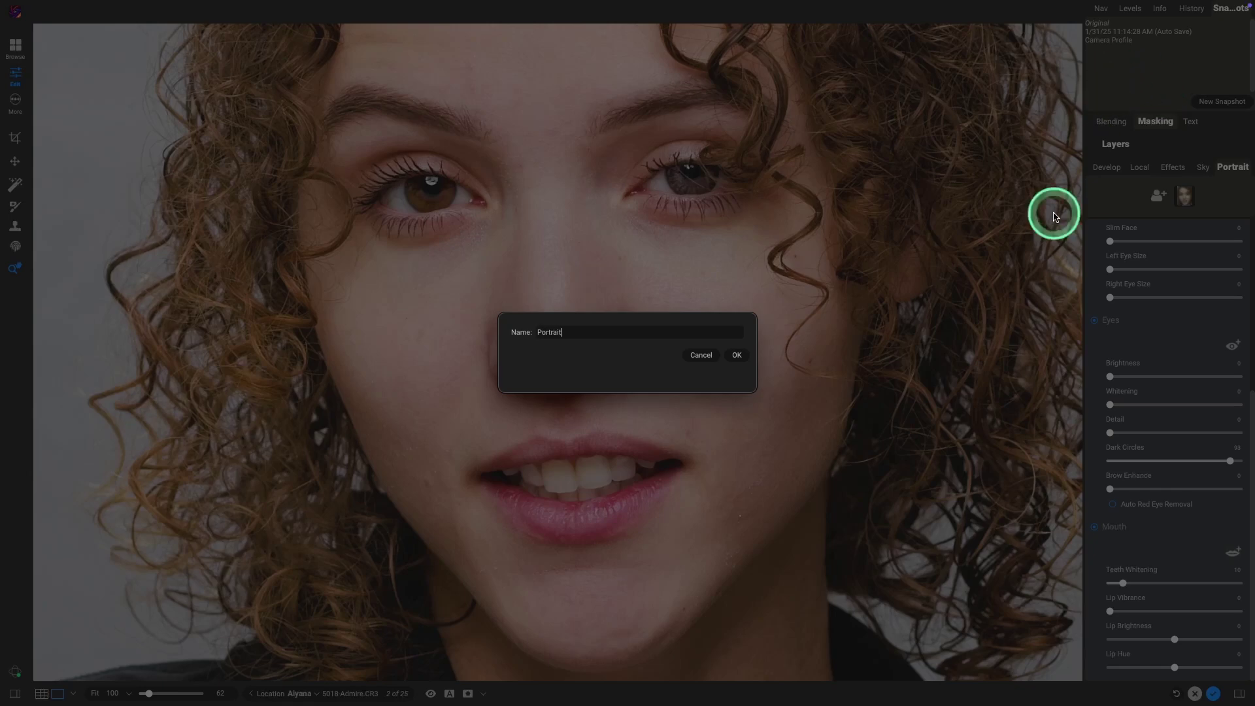
left_click(746, 358)
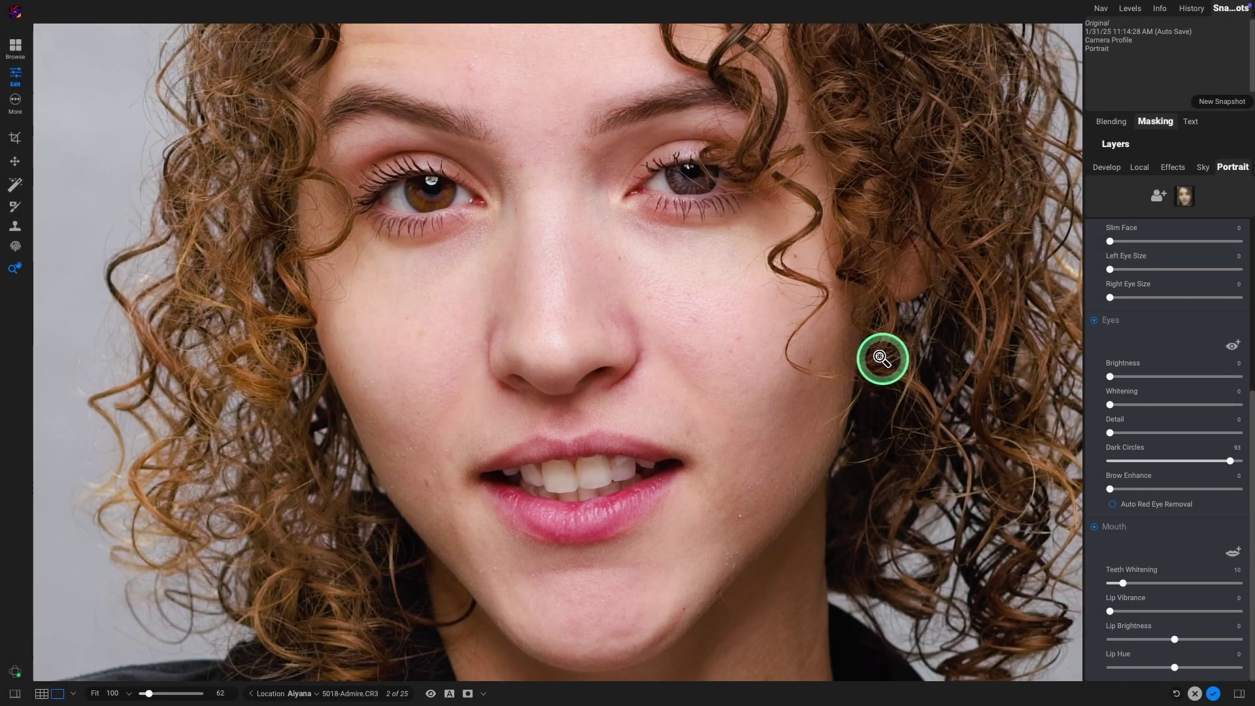
Step: Reset the Portrait AI settings to default and disable the Portrait AI adjustment
scroll(1183, 353, "up", 5)
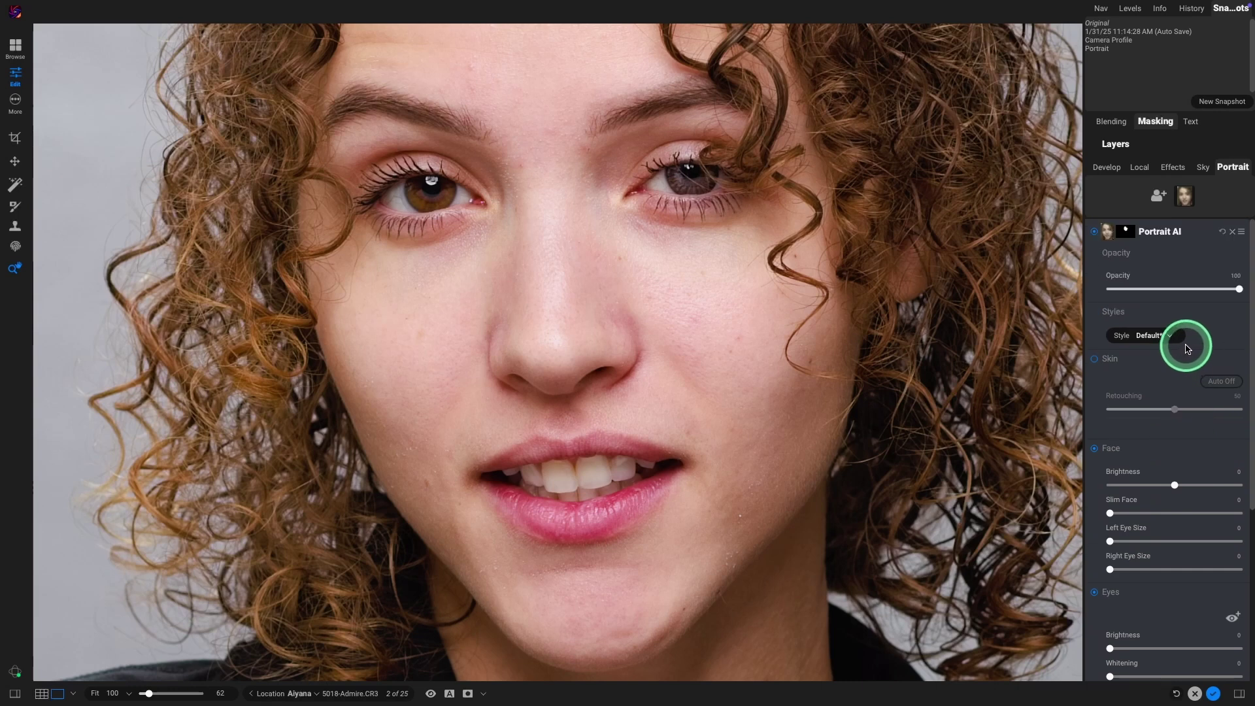
left_click(1222, 234)
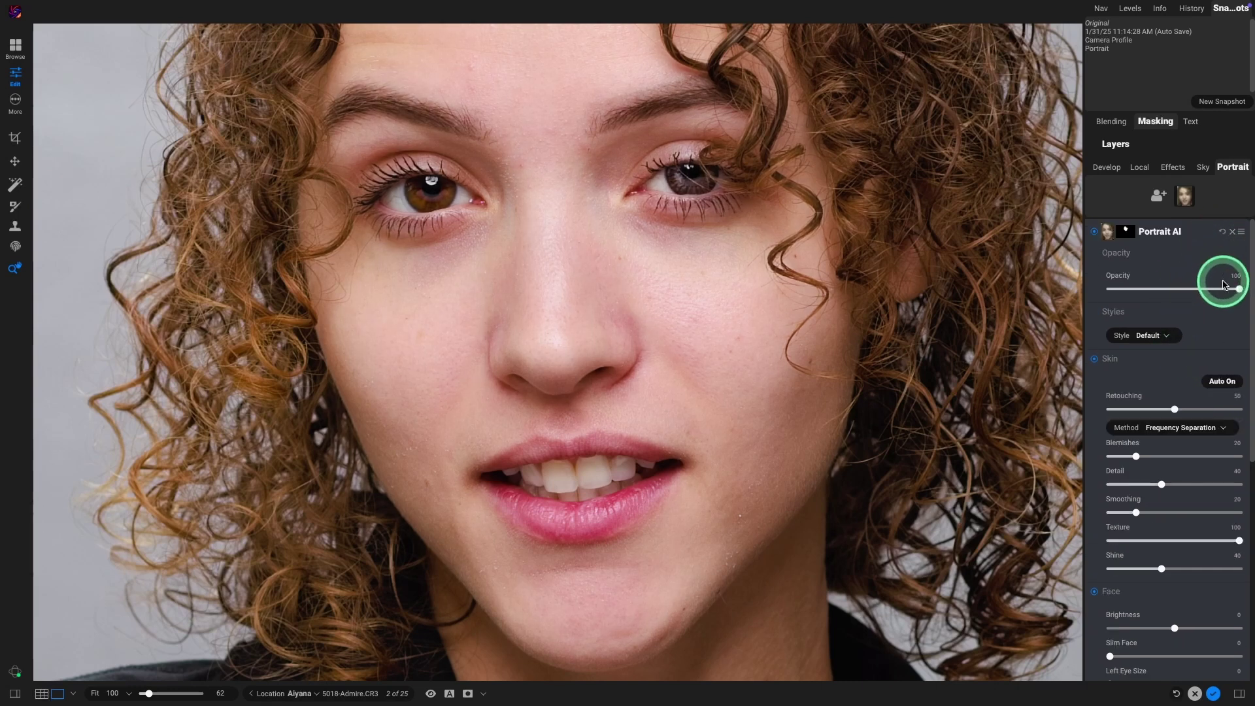
left_click(1095, 233)
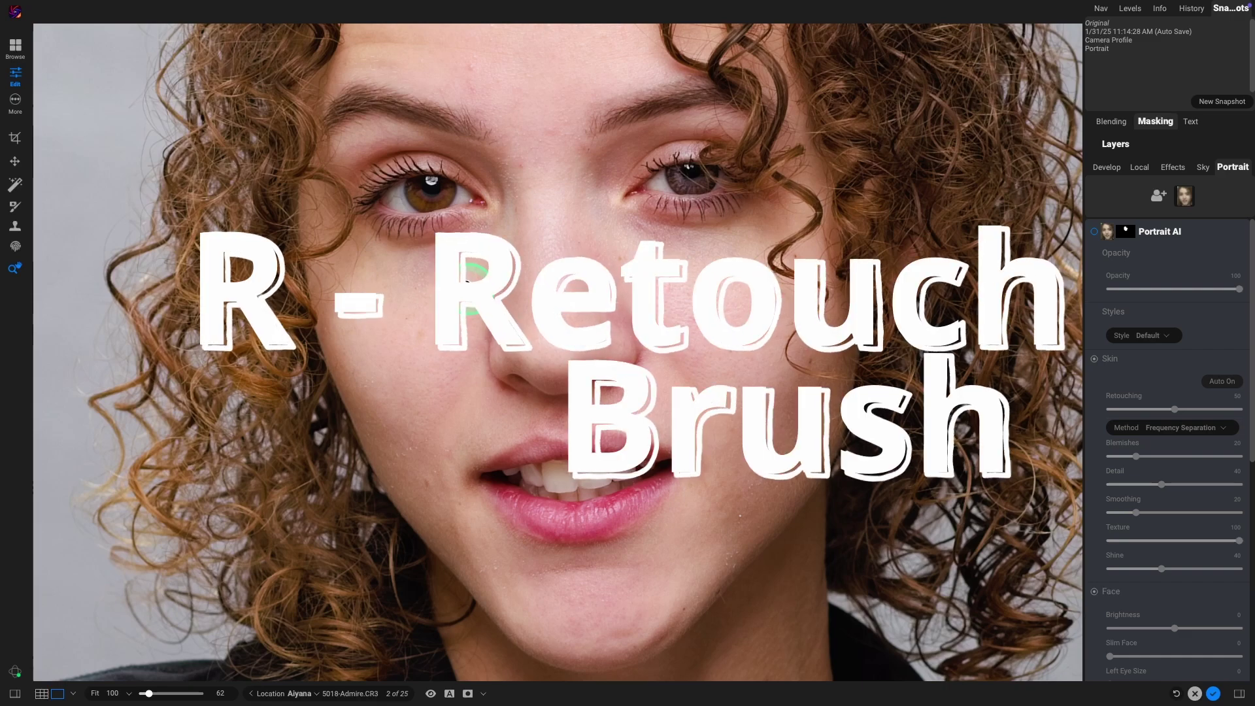
Step: Paint over the dark circles under both eyes with the Retouch Brush at size 90, feather 100 and opacity 15
key("r")
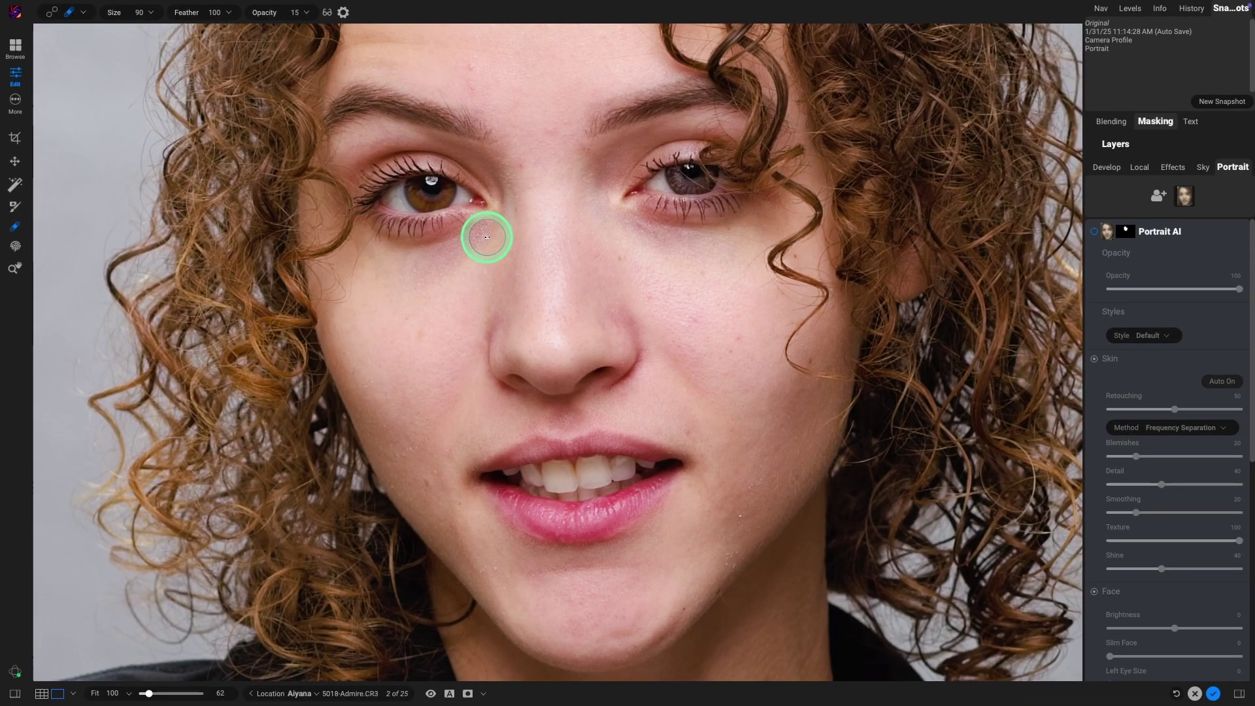
mouse_move(486, 237)
left_mouse_down()
mouse_move(430, 261)
mouse_move(396, 250)
mouse_move(496, 224)
mouse_move(424, 263)
left_mouse_up()
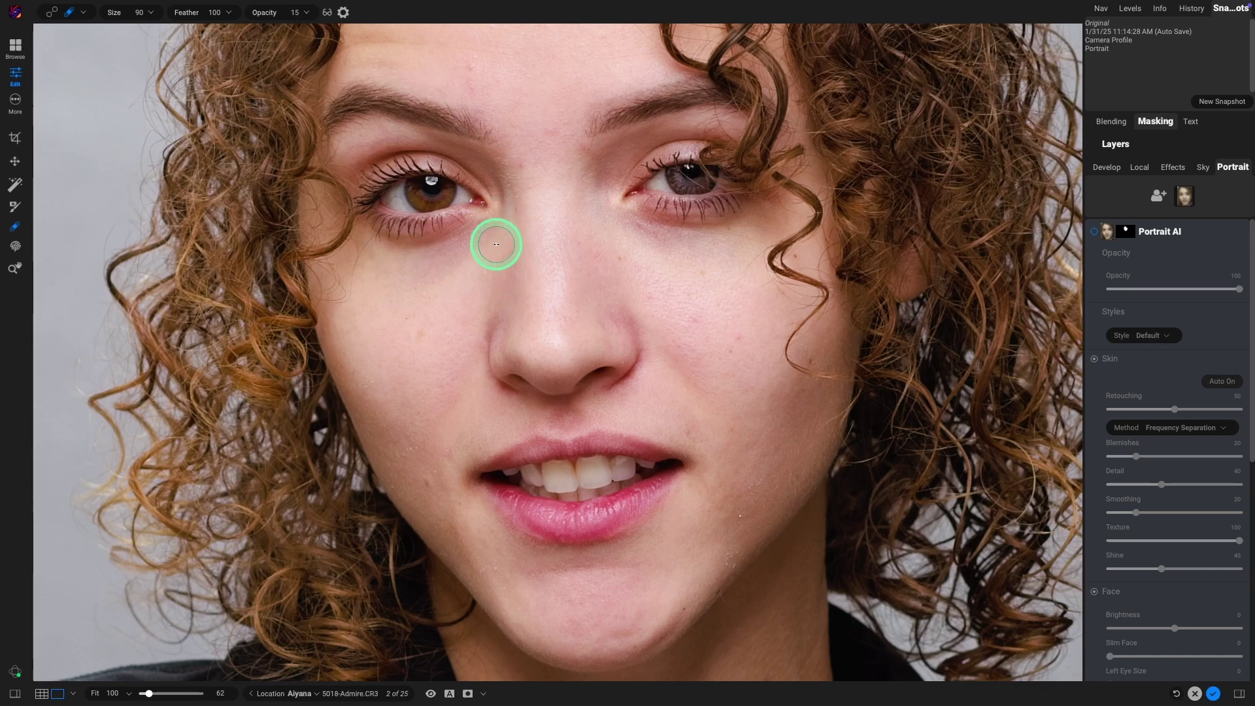
mouse_move(624, 216)
left_mouse_down()
mouse_move(654, 239)
mouse_move(703, 244)
mouse_move(658, 228)
mouse_move(742, 227)
mouse_move(700, 235)
mouse_move(625, 219)
mouse_move(666, 241)
left_mouse_up()
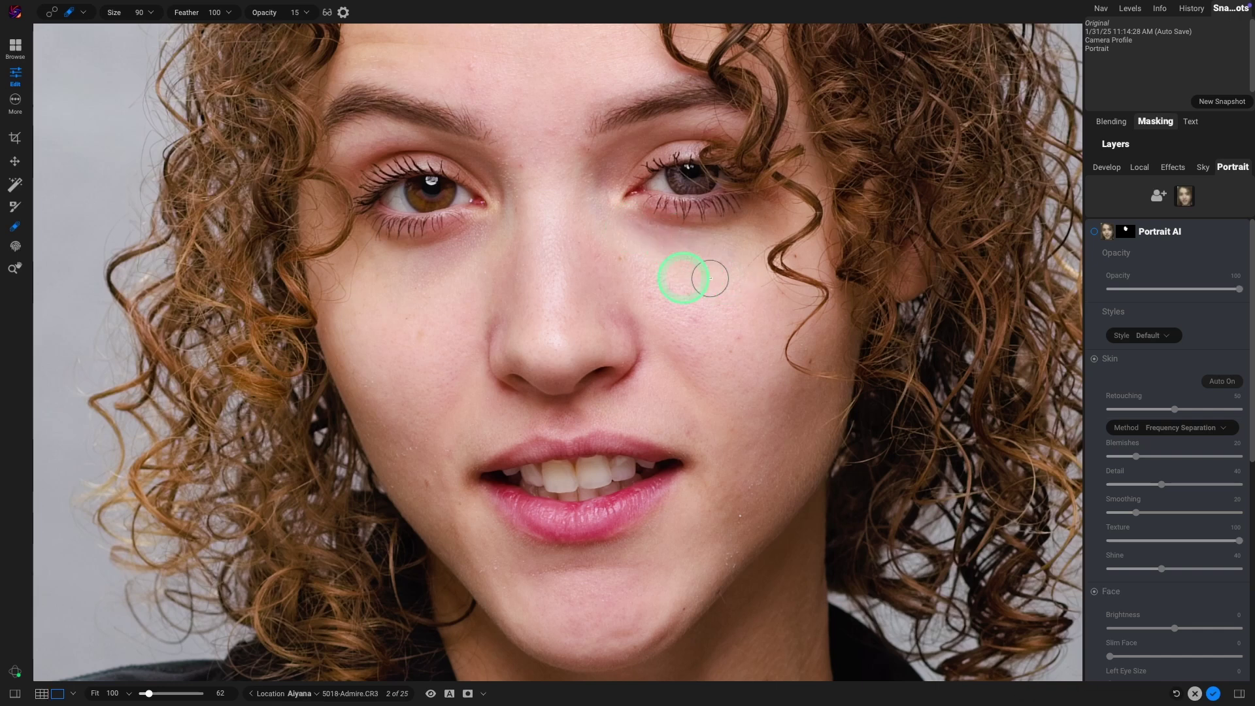
mouse_move(488, 235)
left_mouse_down()
mouse_move(420, 271)
mouse_move(482, 255)
mouse_move(465, 244)
mouse_move(422, 262)
left_mouse_up()
mouse_move(472, 230)
left_mouse_down()
mouse_move(417, 255)
mouse_move(368, 246)
left_mouse_up()
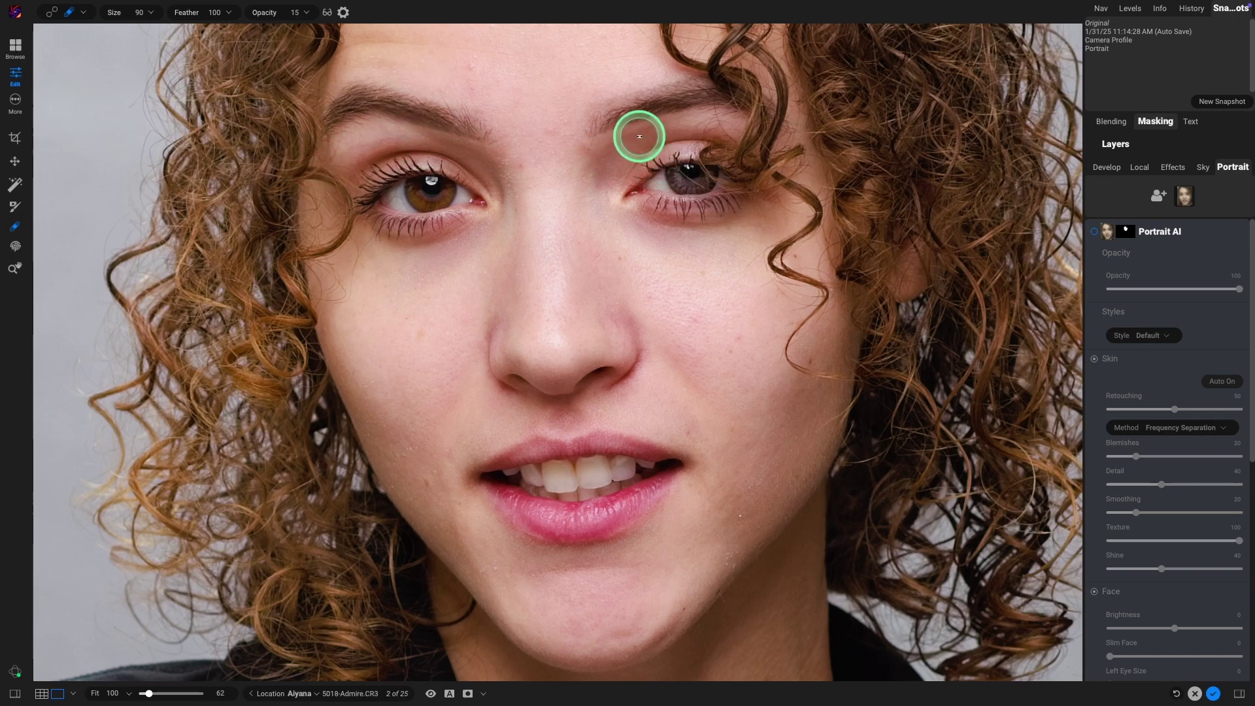
Step: Set the Retouch Brush size to 60 and soften the shadow between the brow and nose bridge beside the curl-covered eye
key("bracketright")
left_click_drag(639, 135, 637, 136)
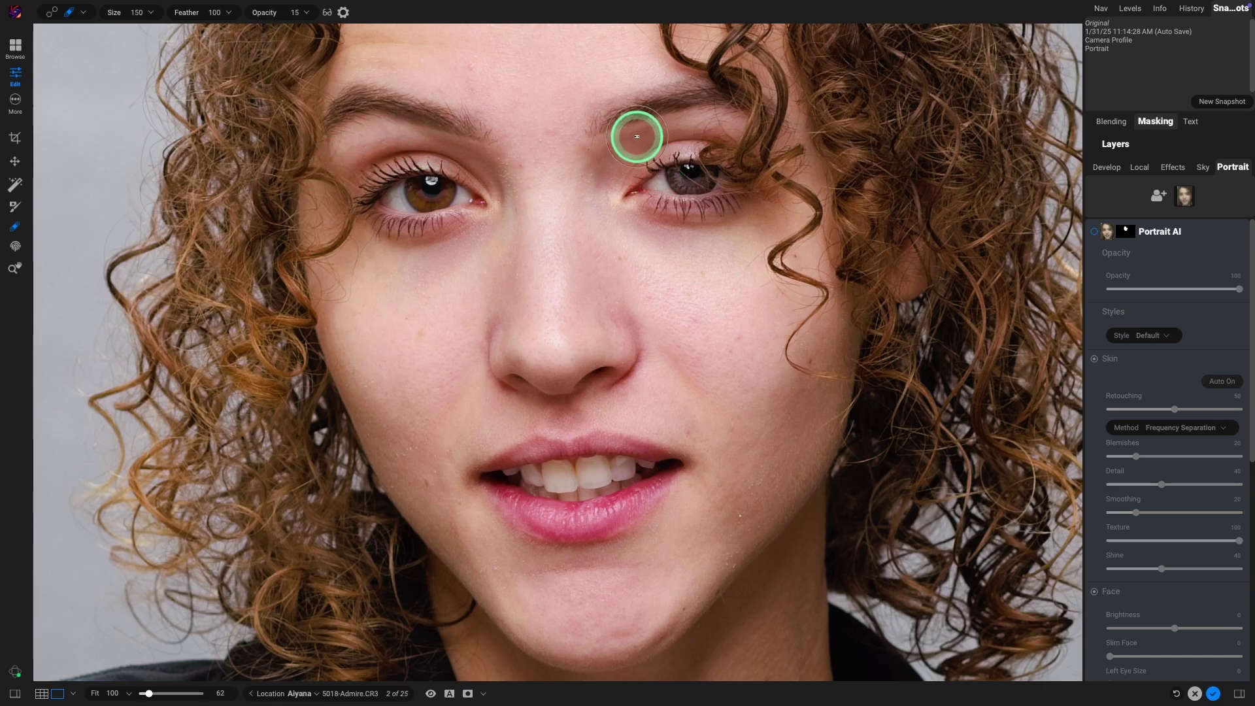
key("bracketleft")
key("bracketleft")
key("bracketleft")
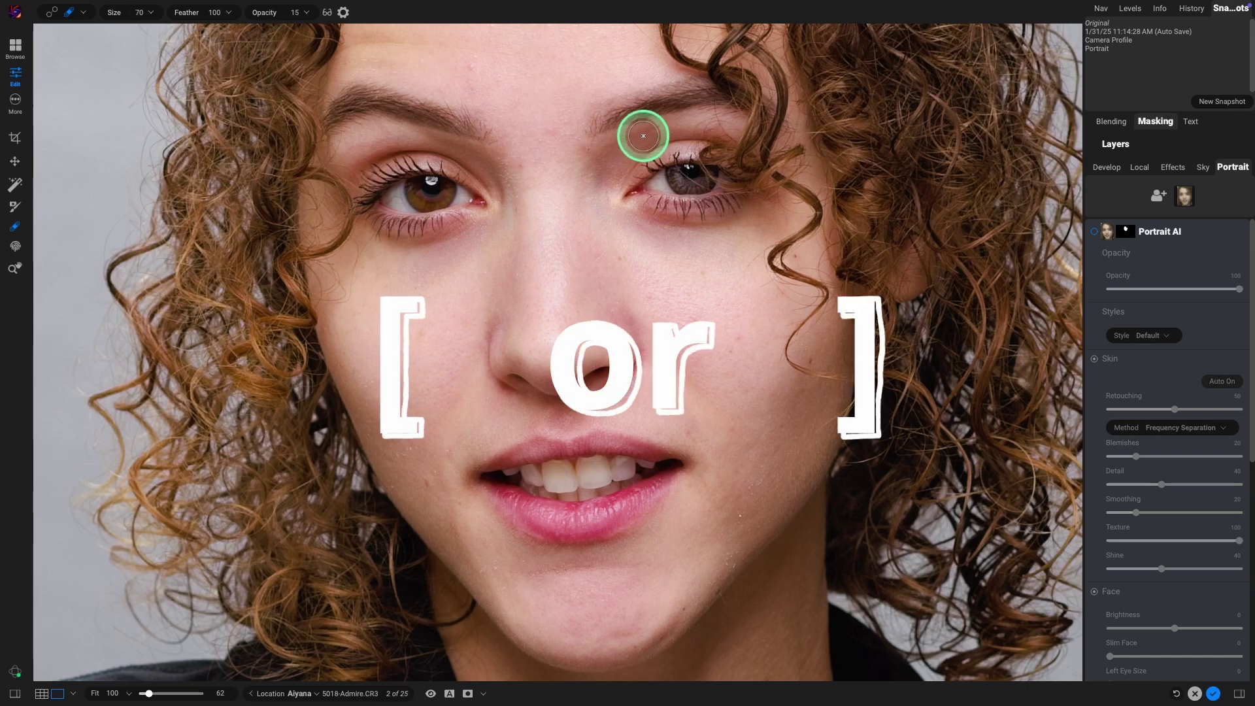
key("bracketleft")
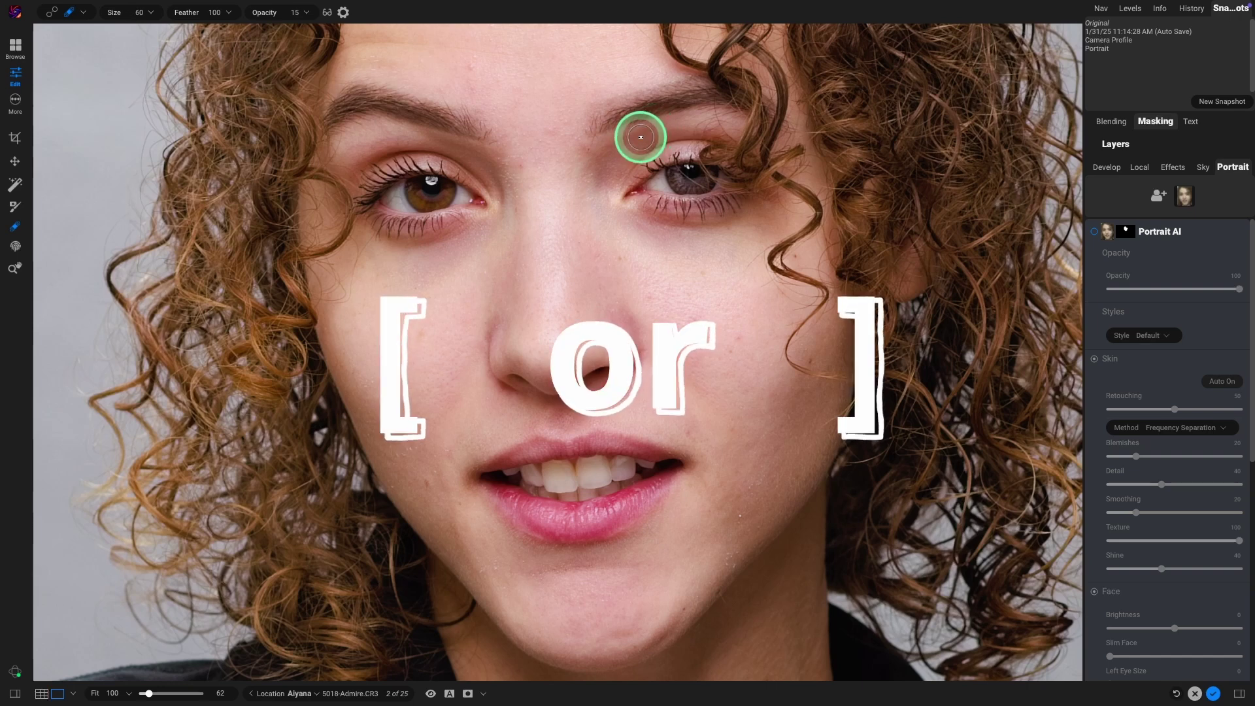
mouse_move(640, 137)
left_mouse_down()
mouse_move(617, 146)
mouse_move(596, 180)
left_mouse_up()
Step: Retouch the uncovered eye's inner lid at brush size 40 and beneath the other eye's inner corner at 35, then set size 45
key("bracketleft")
key("bracketleft")
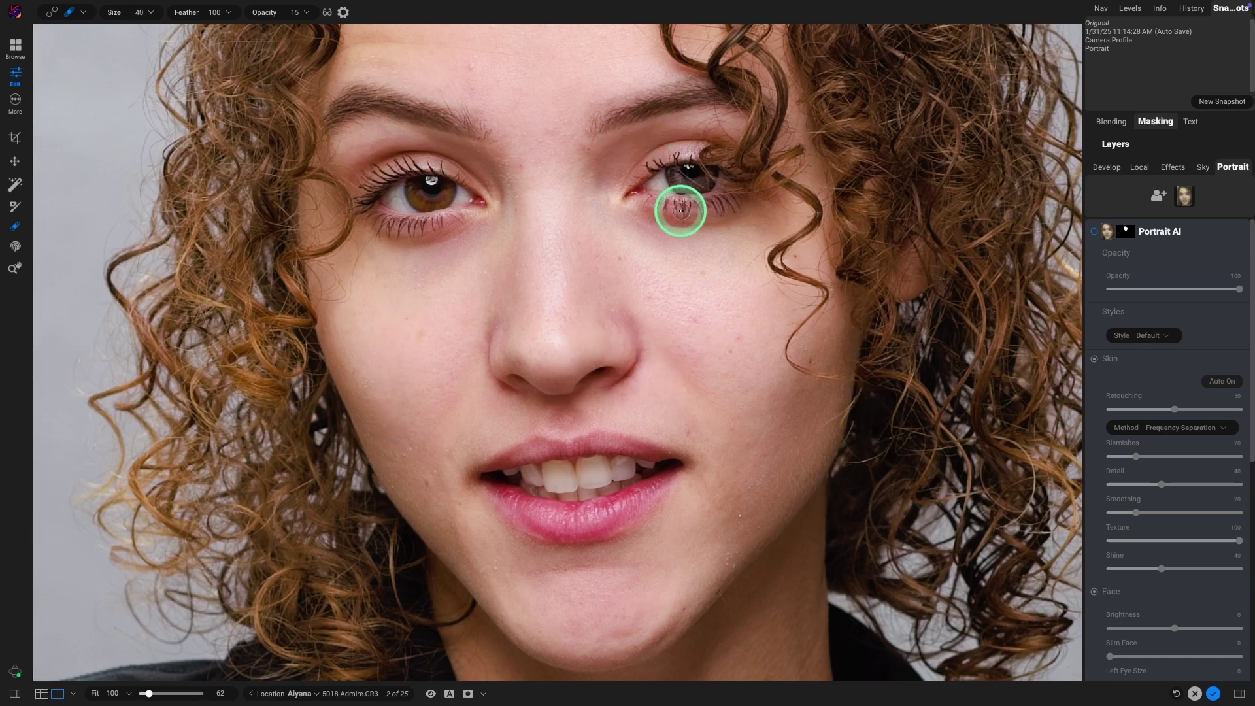
left_click_drag(451, 147, 490, 163)
key("bracketleft")
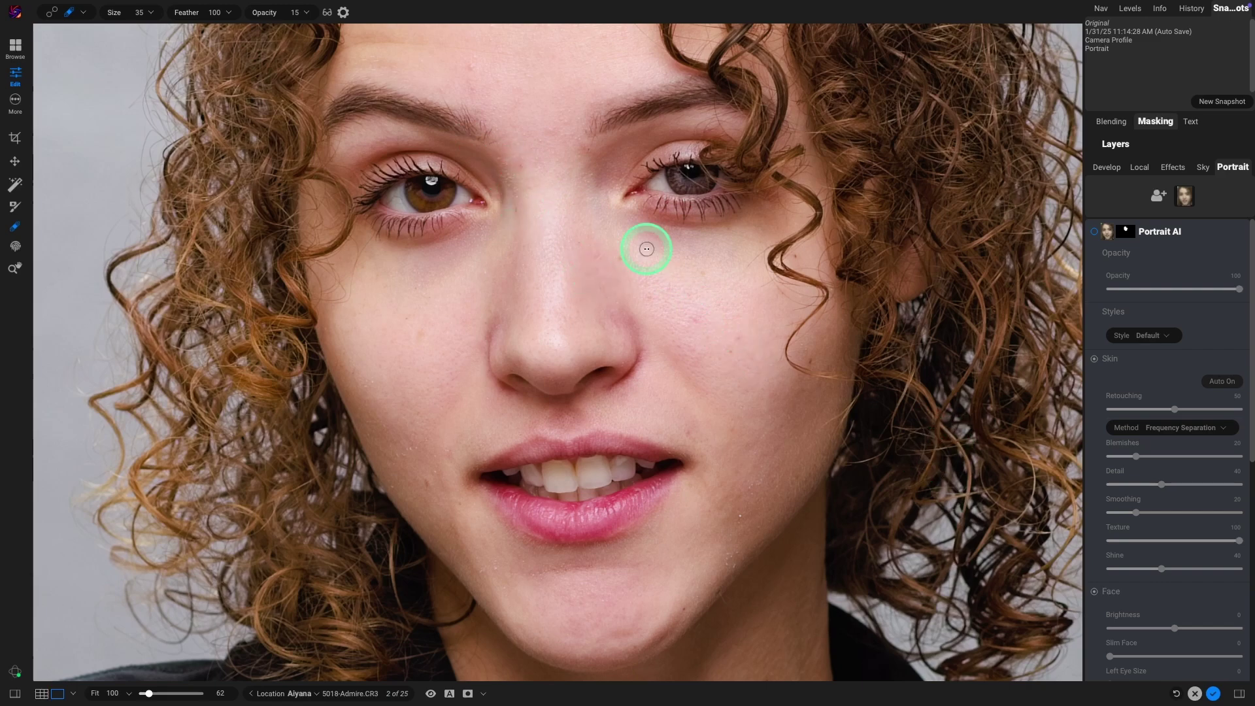
left_click_drag(646, 249, 631, 219)
key("bracketright")
key("bracketright")
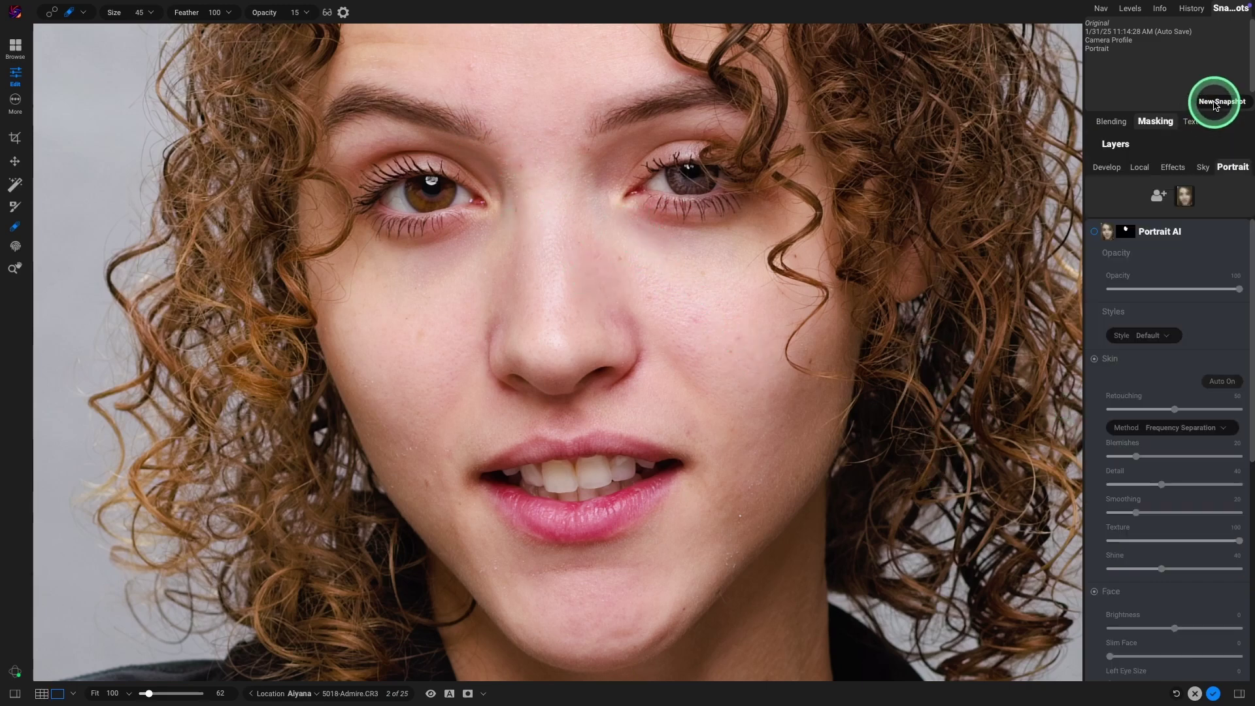
Step: Save a snapshot named "retouch" and reset both the Portrait AI settings and all retouching tools
left_click(1215, 105)
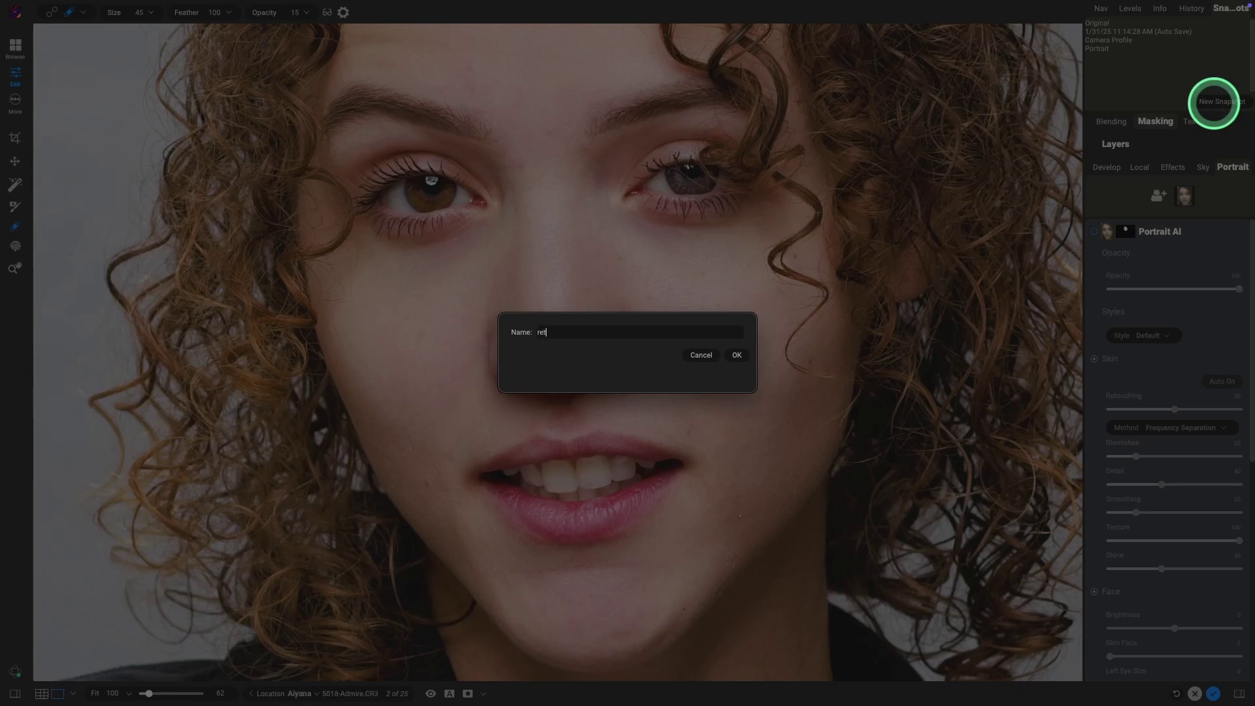
key("Return")
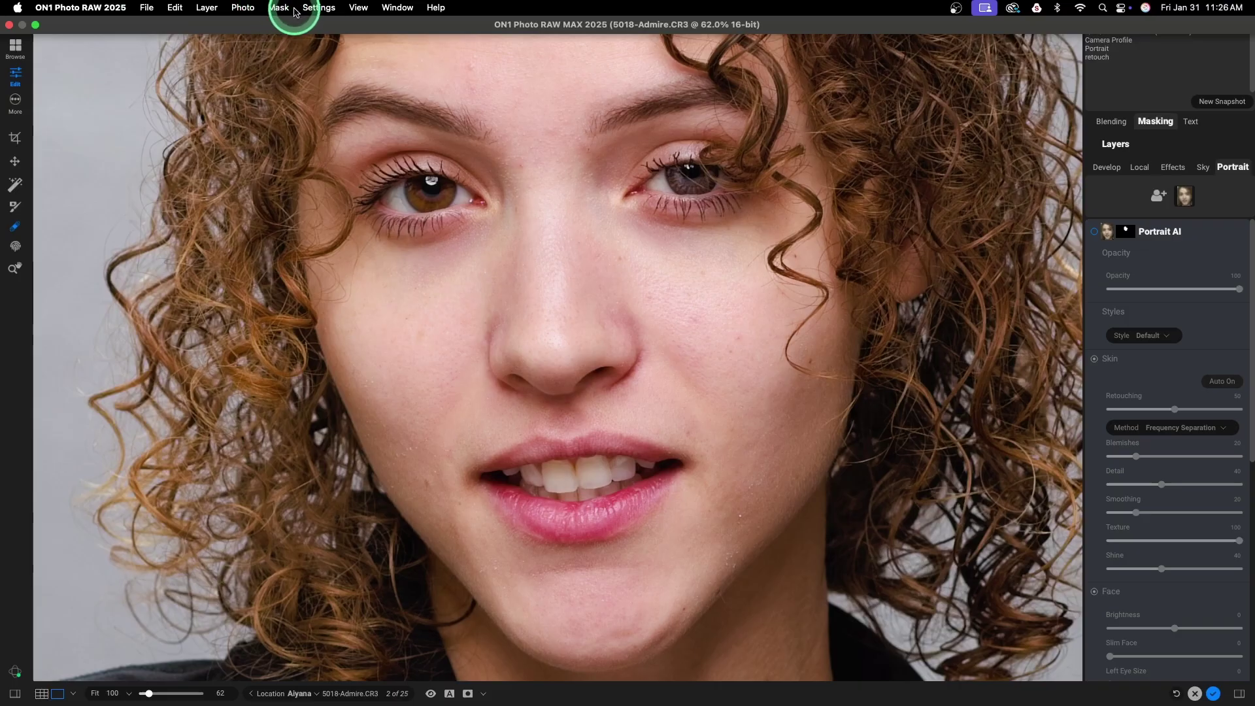
left_click(320, 8)
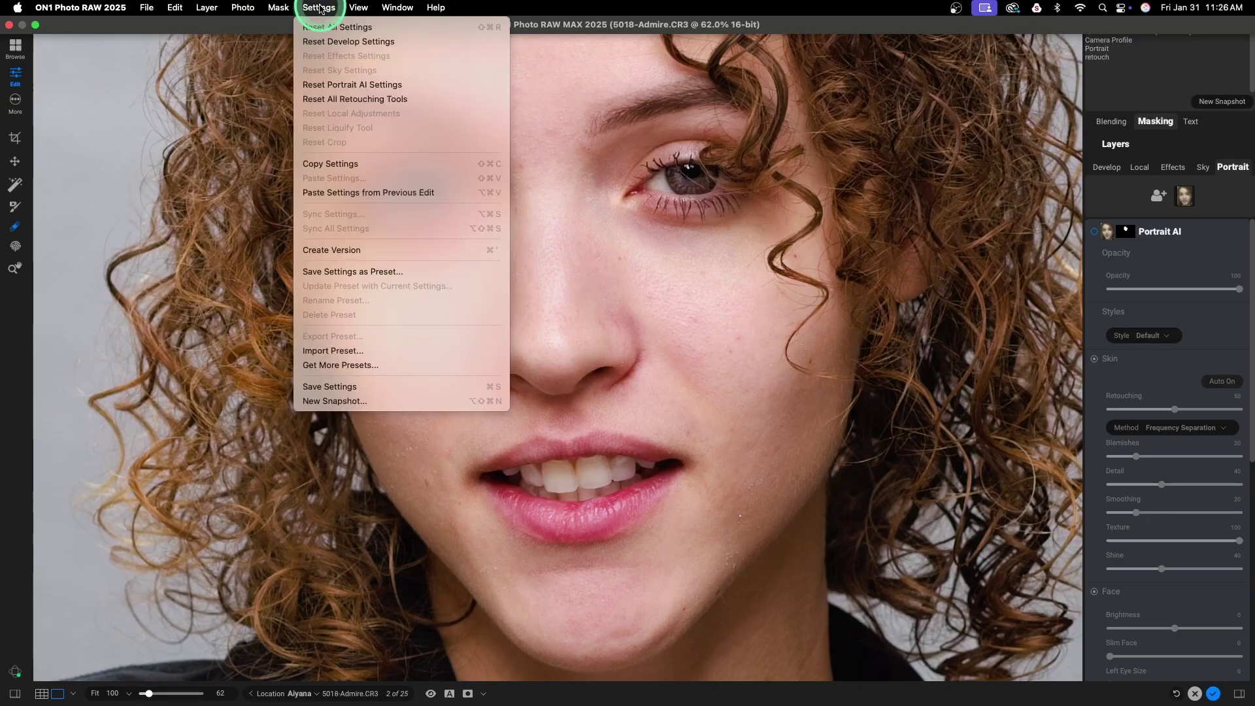
left_click(346, 87)
left_click(320, 8)
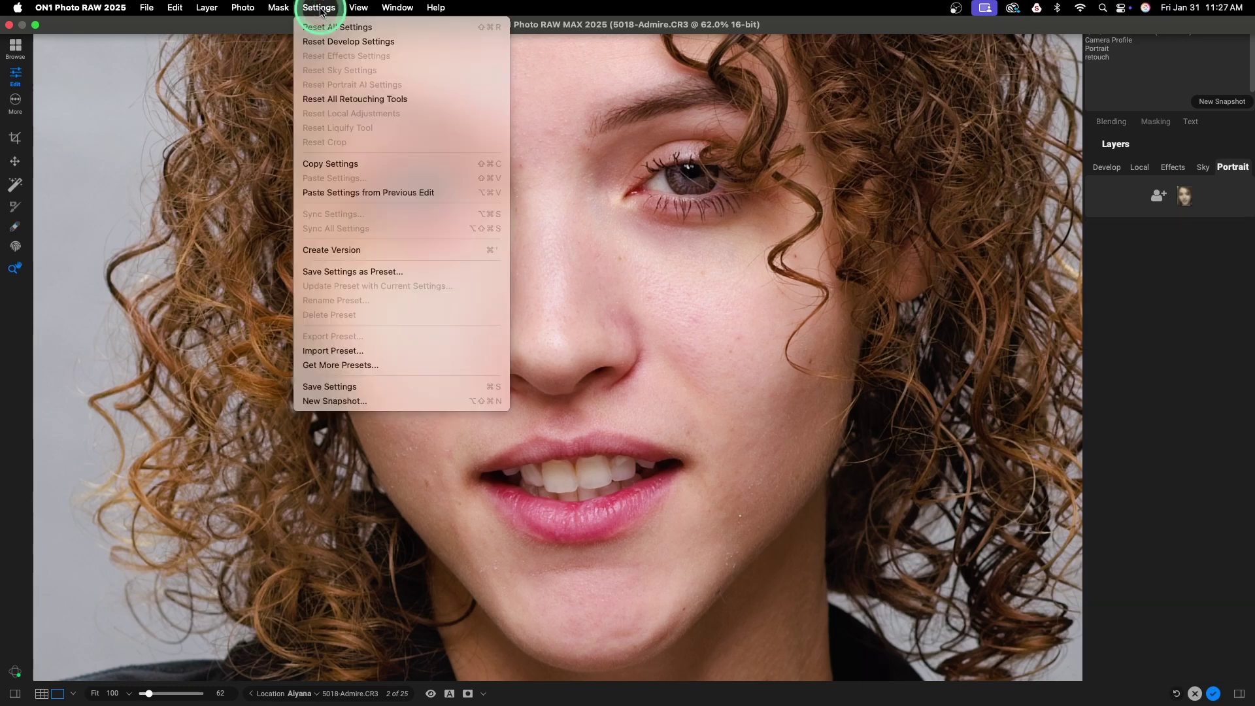
left_click(335, 99)
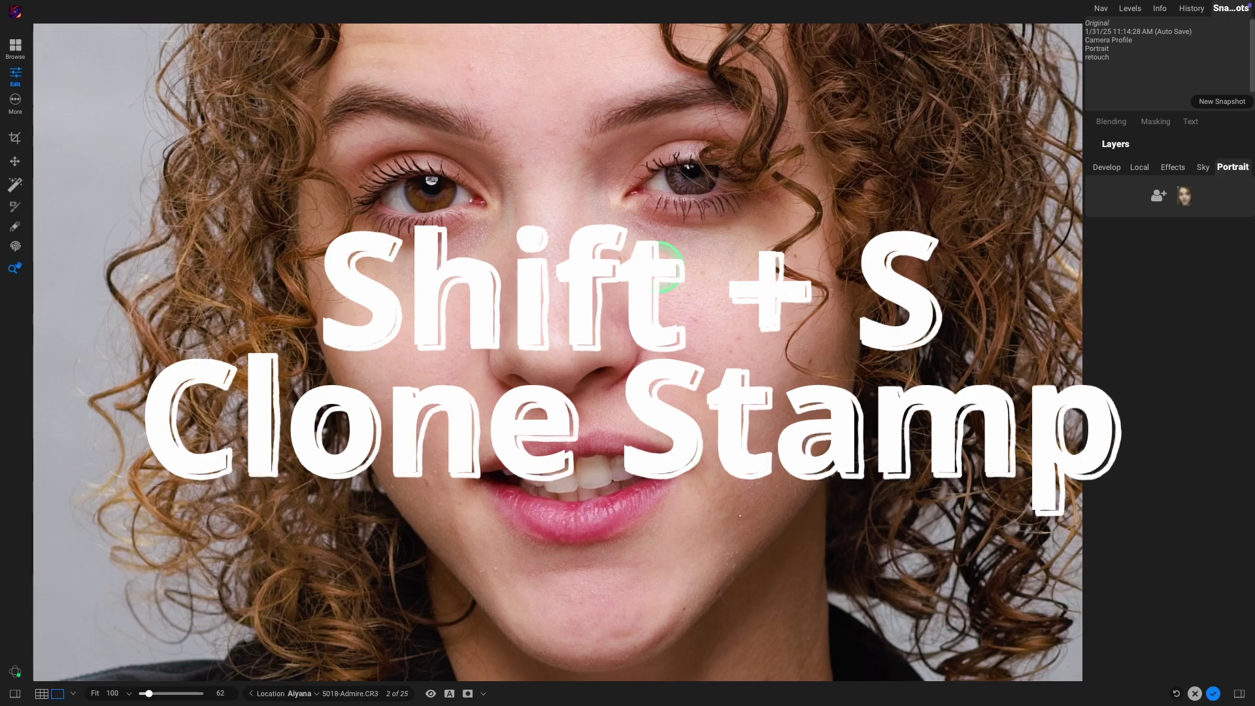
Step: Clone clean skin over the under-eye circles with the Clone Stamp at size 90 and feather 25, lowering its opacity to 5
key("shift+s")
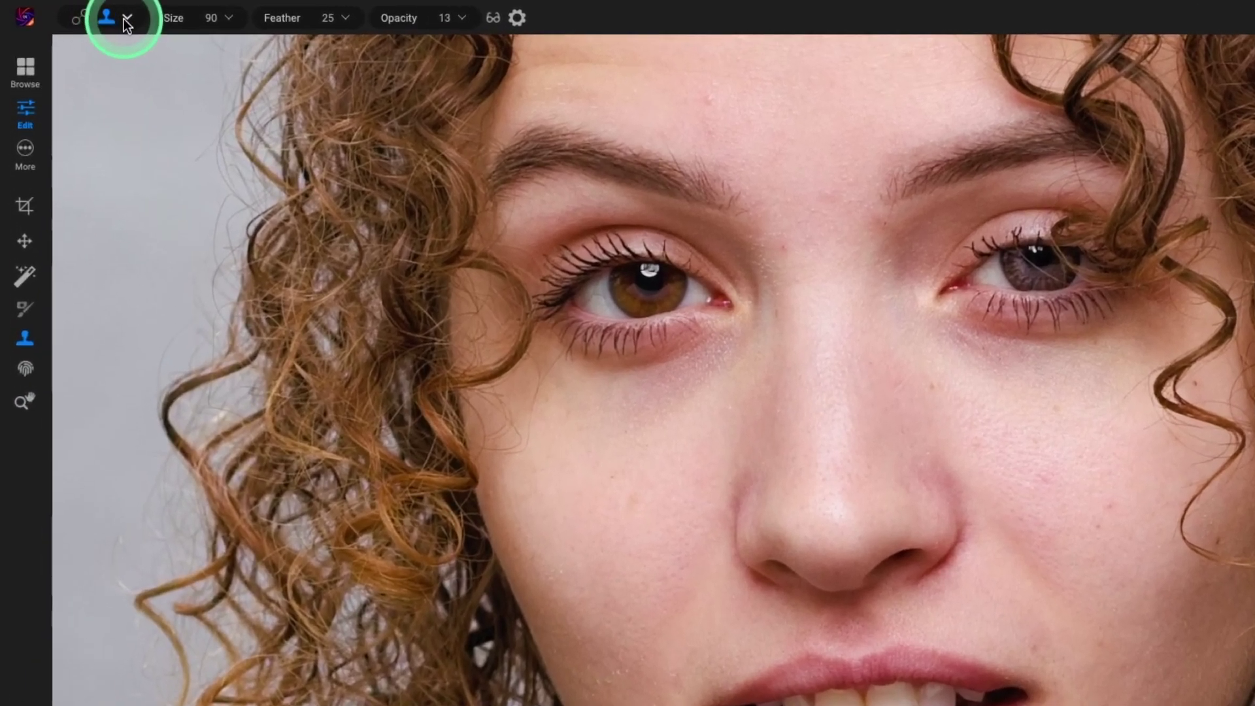
left_click(81, 13)
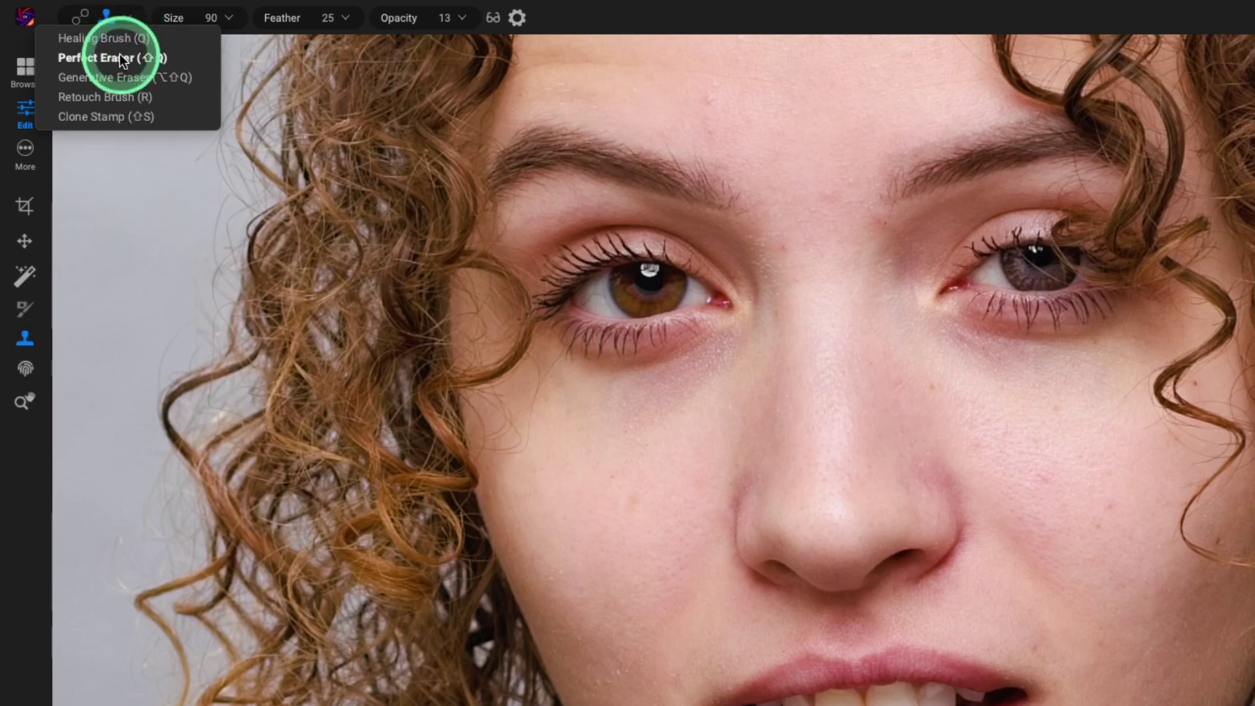
left_click(102, 115)
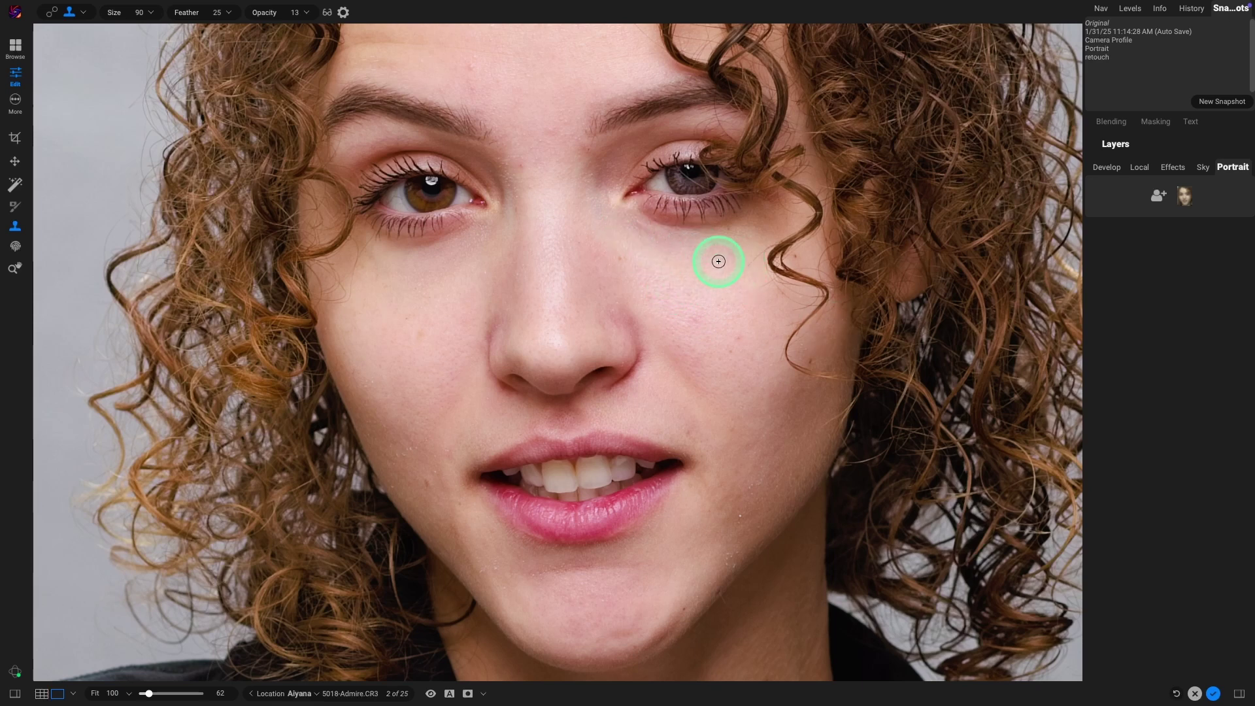
left_click(304, 13)
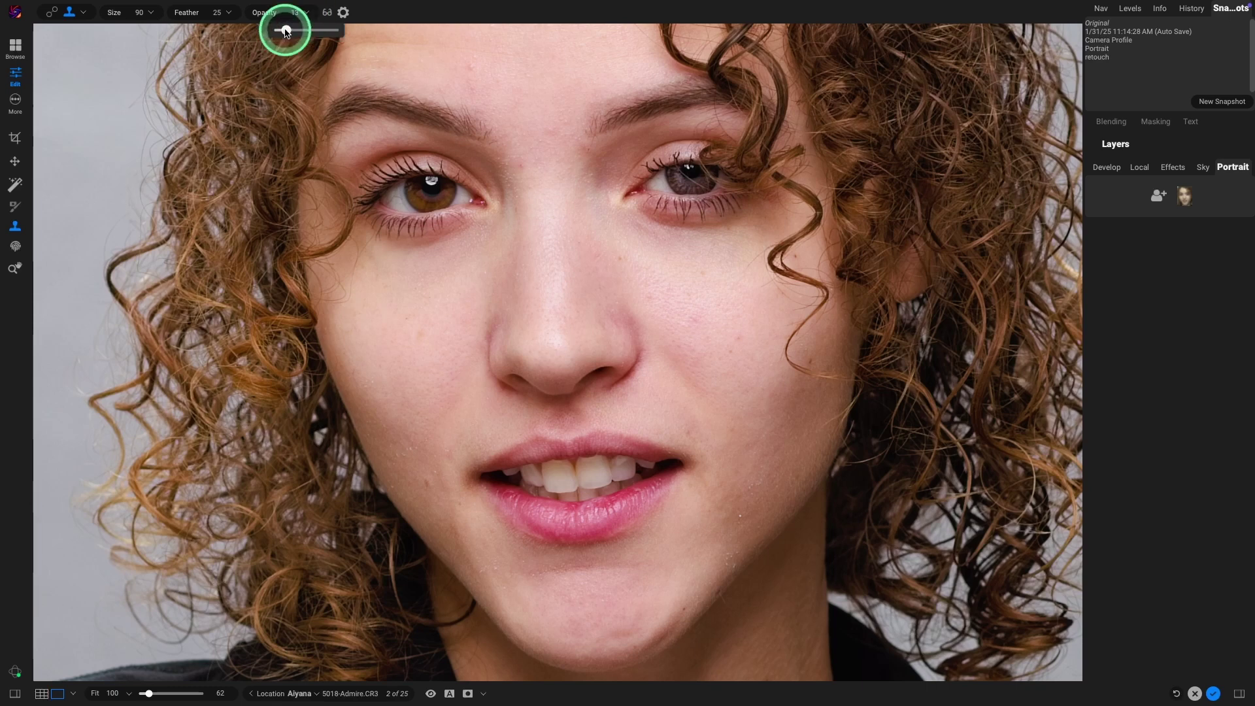
left_click_drag(286, 30, 281, 32)
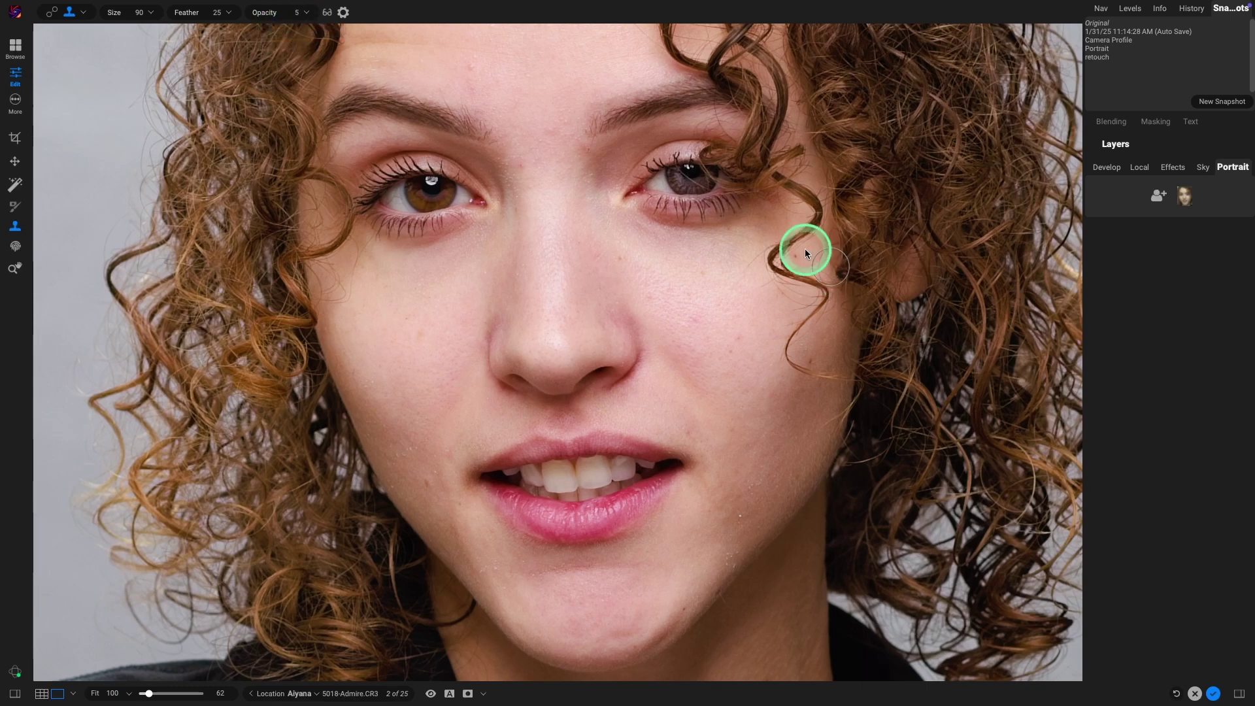
left_click_drag(756, 227, 640, 235)
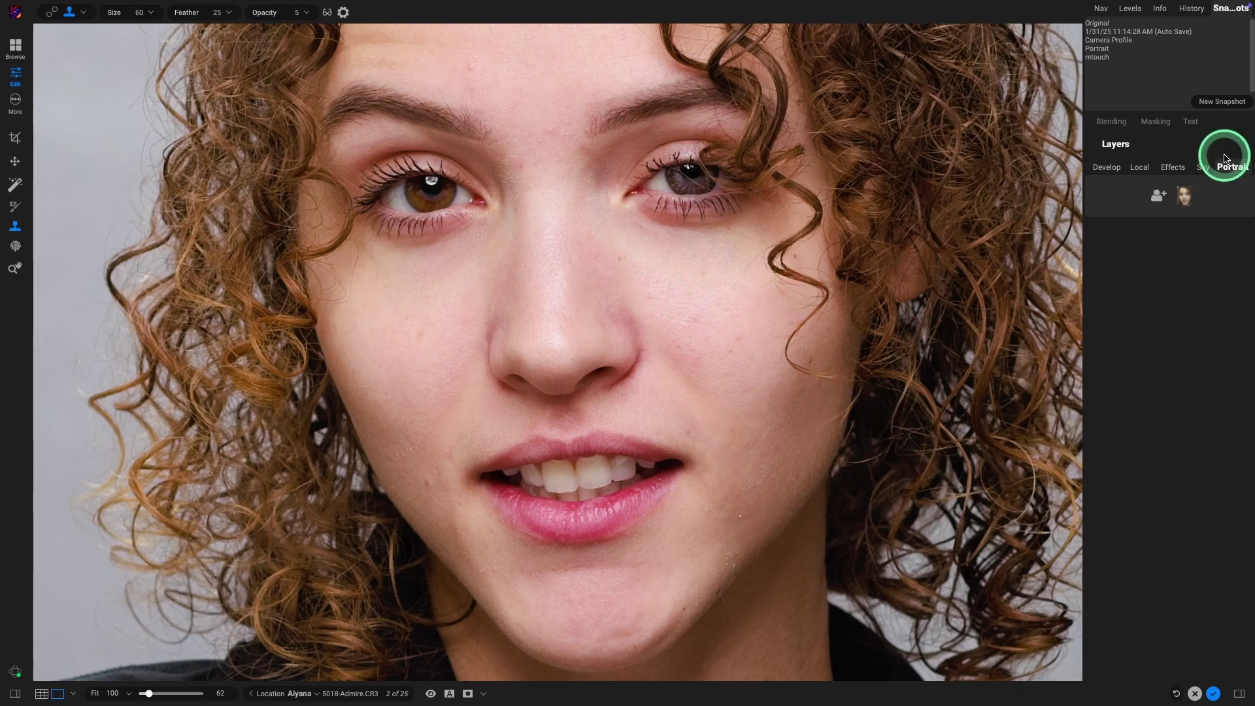
Step: Save a snapshot named "clone stamp" and reset all retouching tools
left_click(1216, 103)
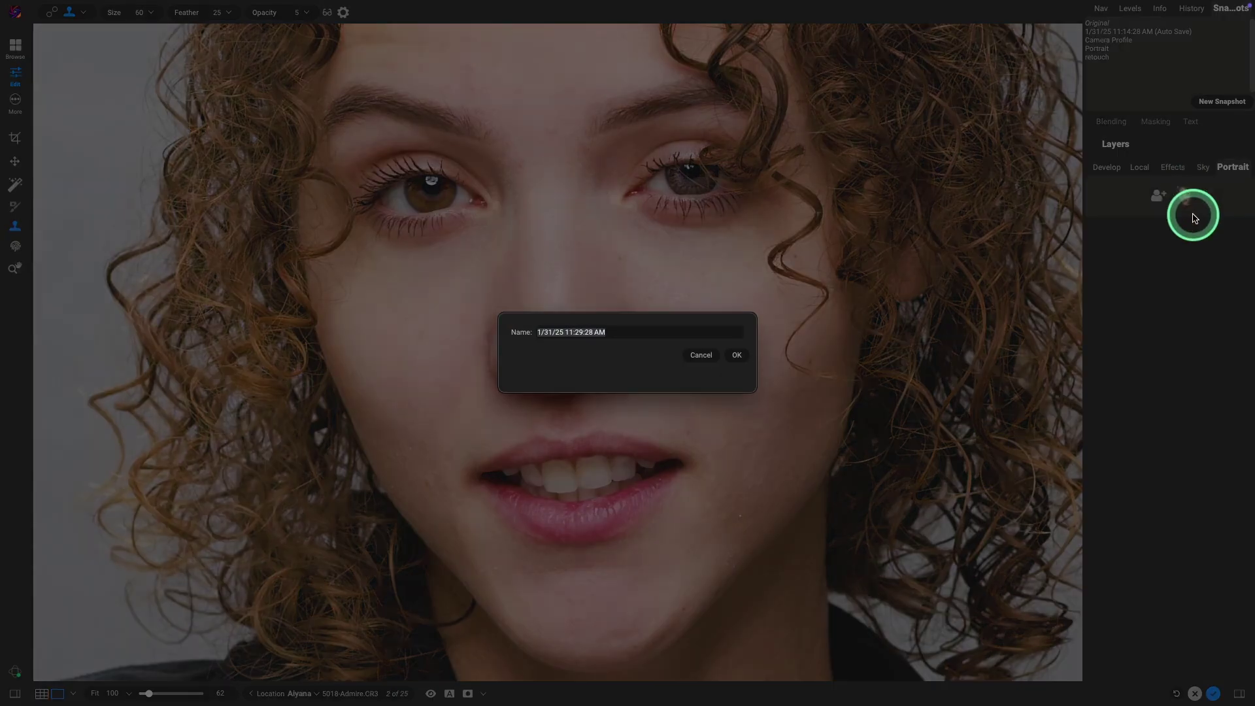
type("clone stamp")
left_click(735, 357)
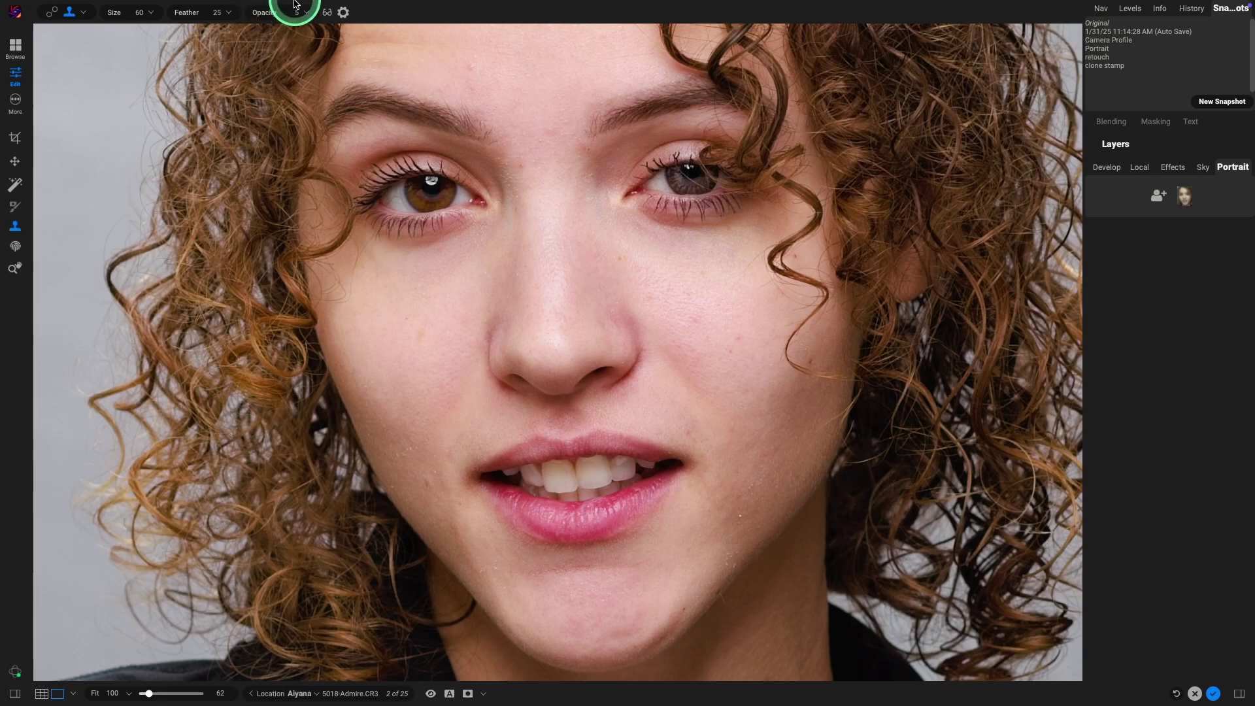
left_click(318, 8)
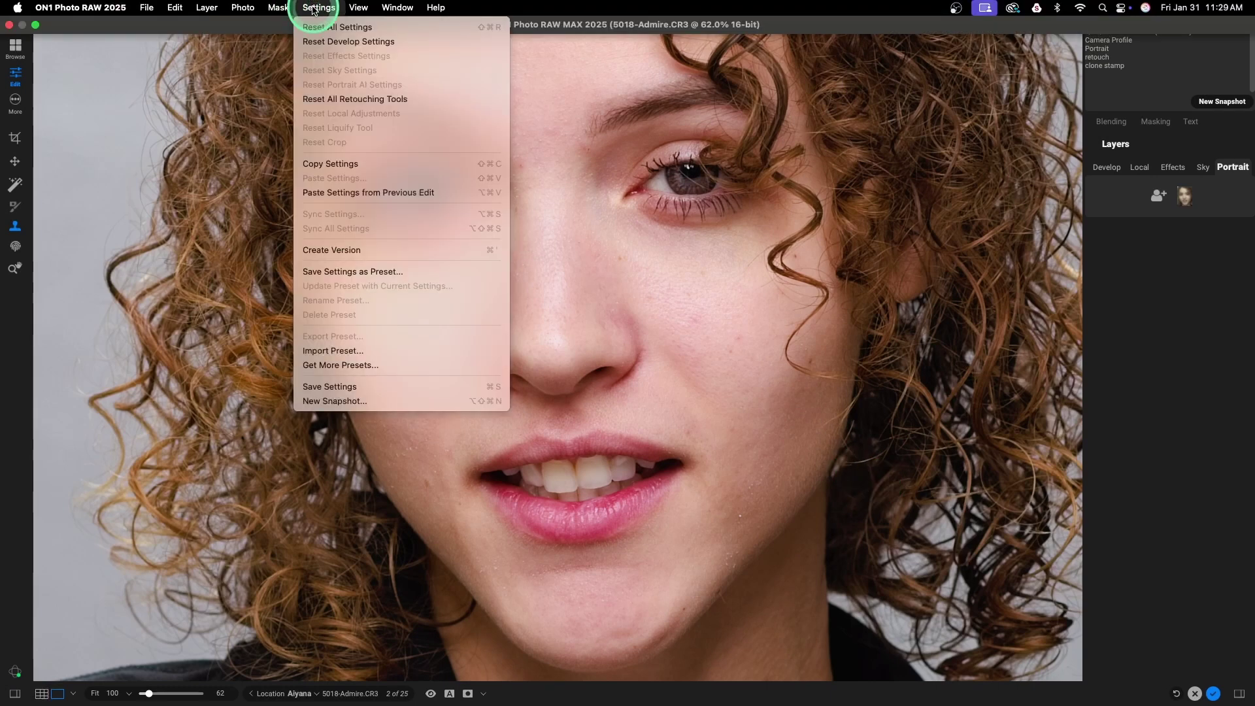
left_click(332, 98)
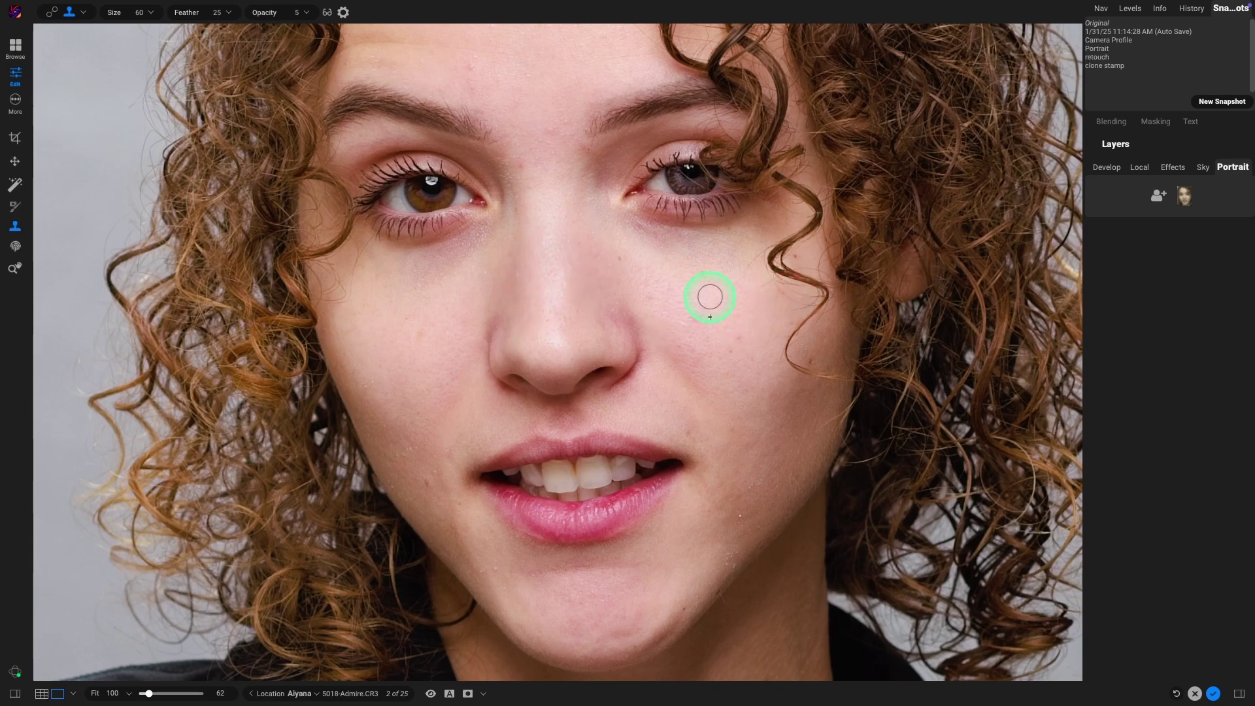
Step: Compare the Camera Profile snapshot with the clone stamp snapshot
left_click(1098, 41)
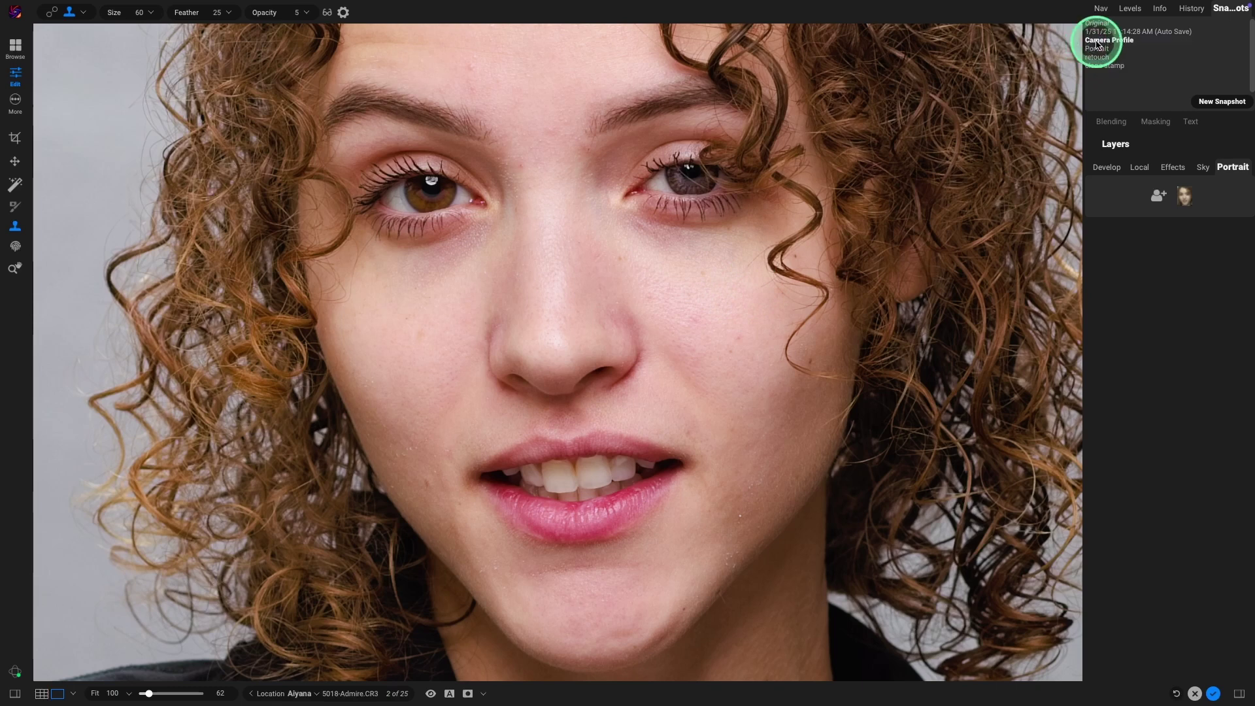
left_click(1105, 65)
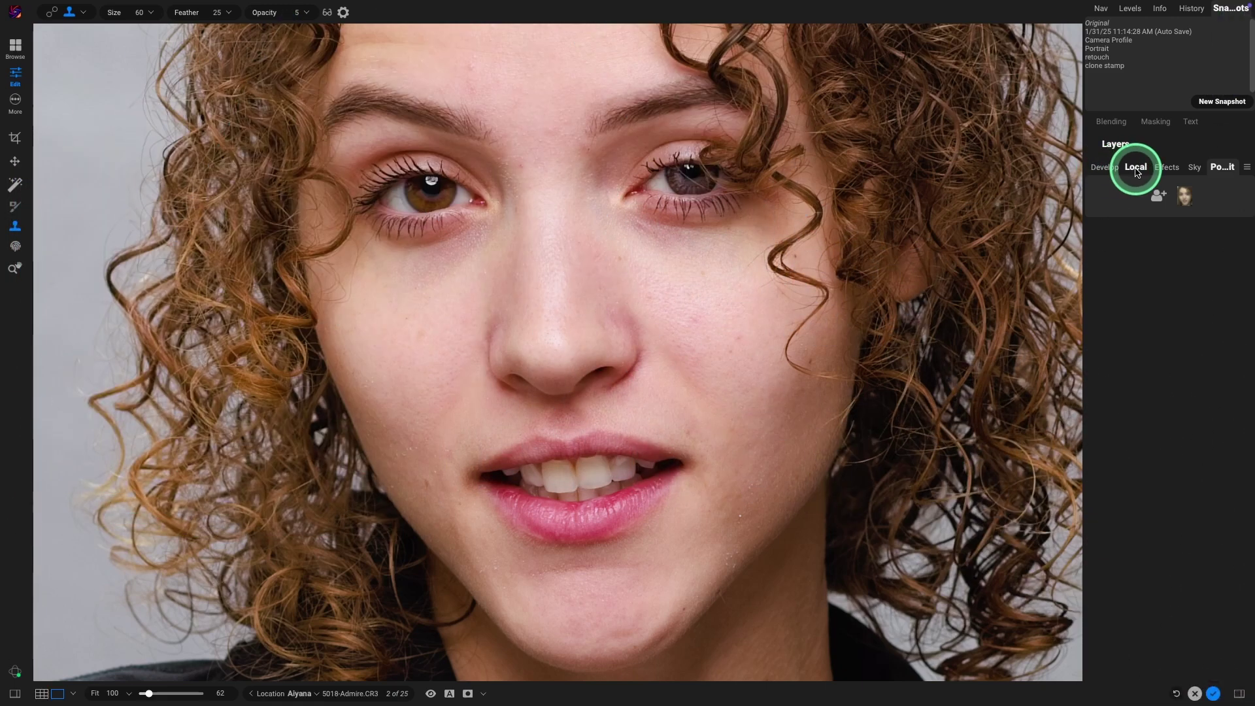
Step: Add a local adjustment, enable Paint with Color and sample a light skin tone from the face in Solid Paint mode
left_click(1136, 168)
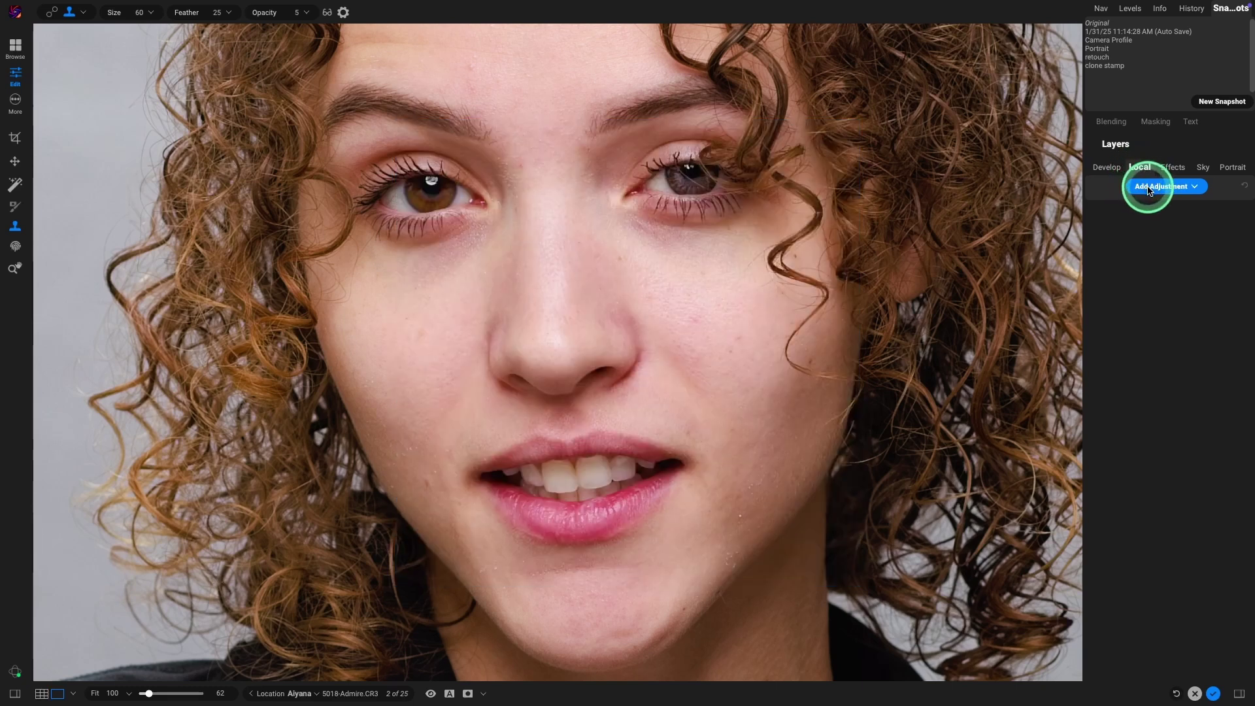
left_click(1151, 188)
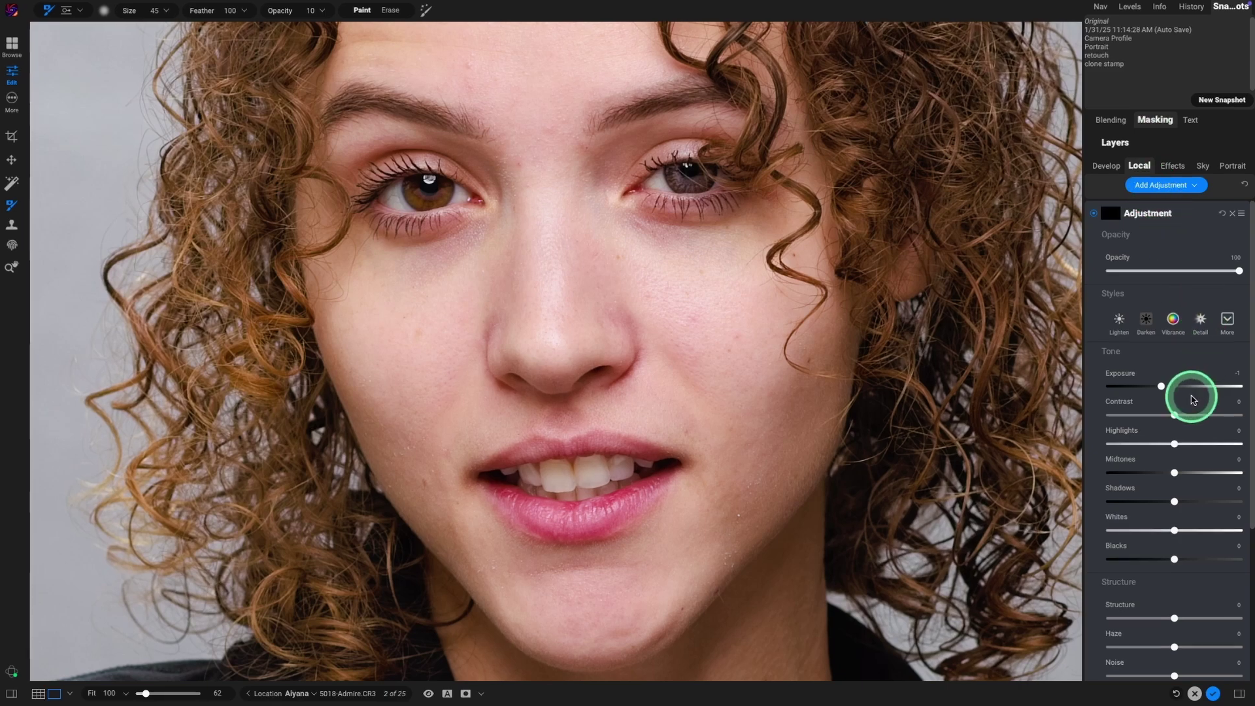
scroll(1192, 400, "down", 5)
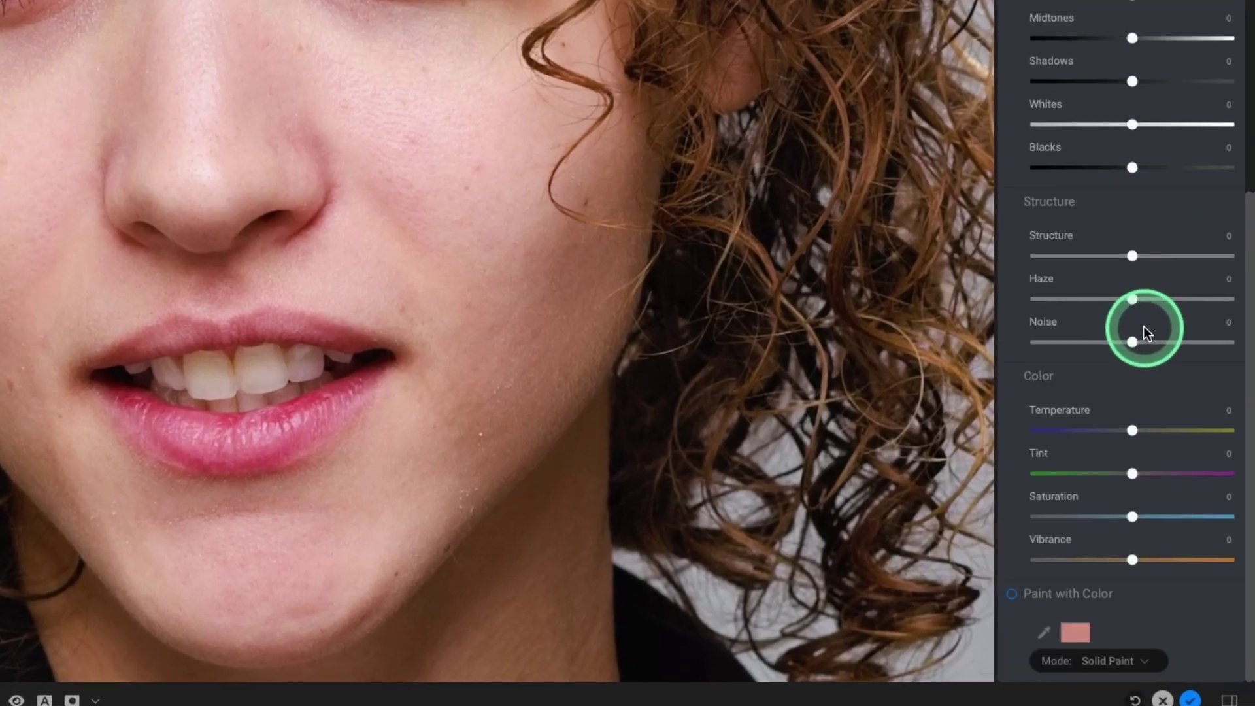
left_click(1011, 595)
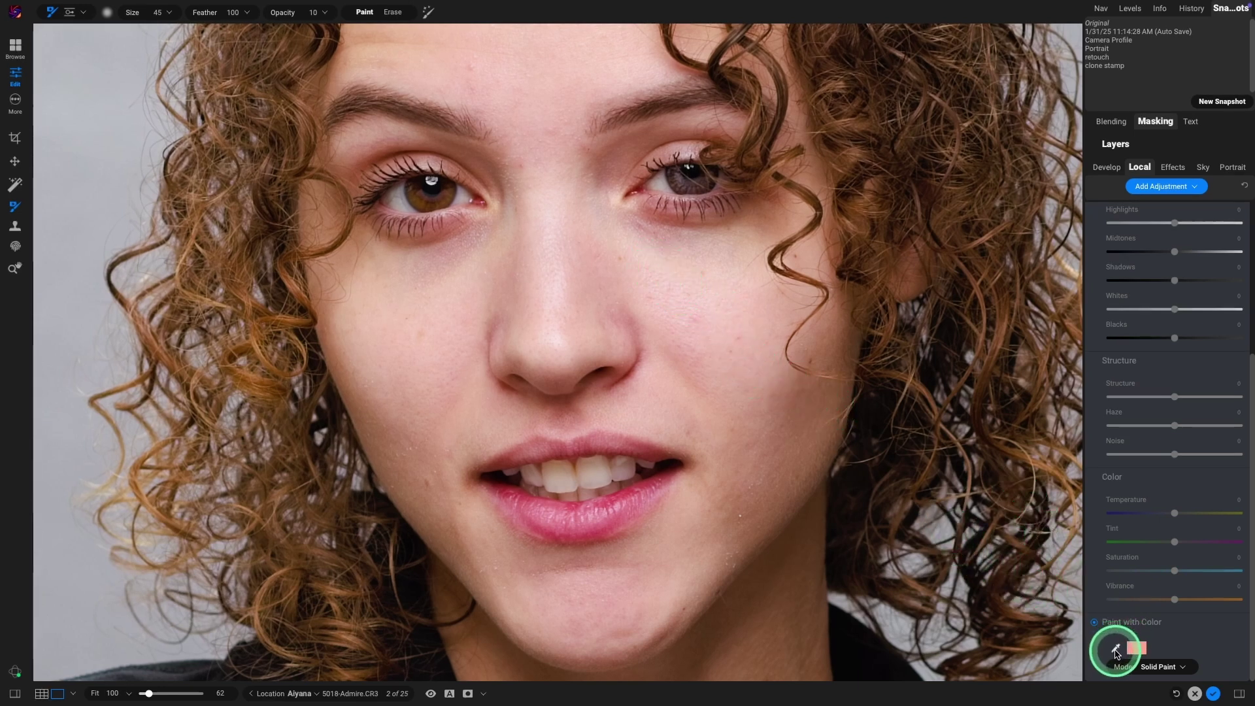
left_click(1113, 648)
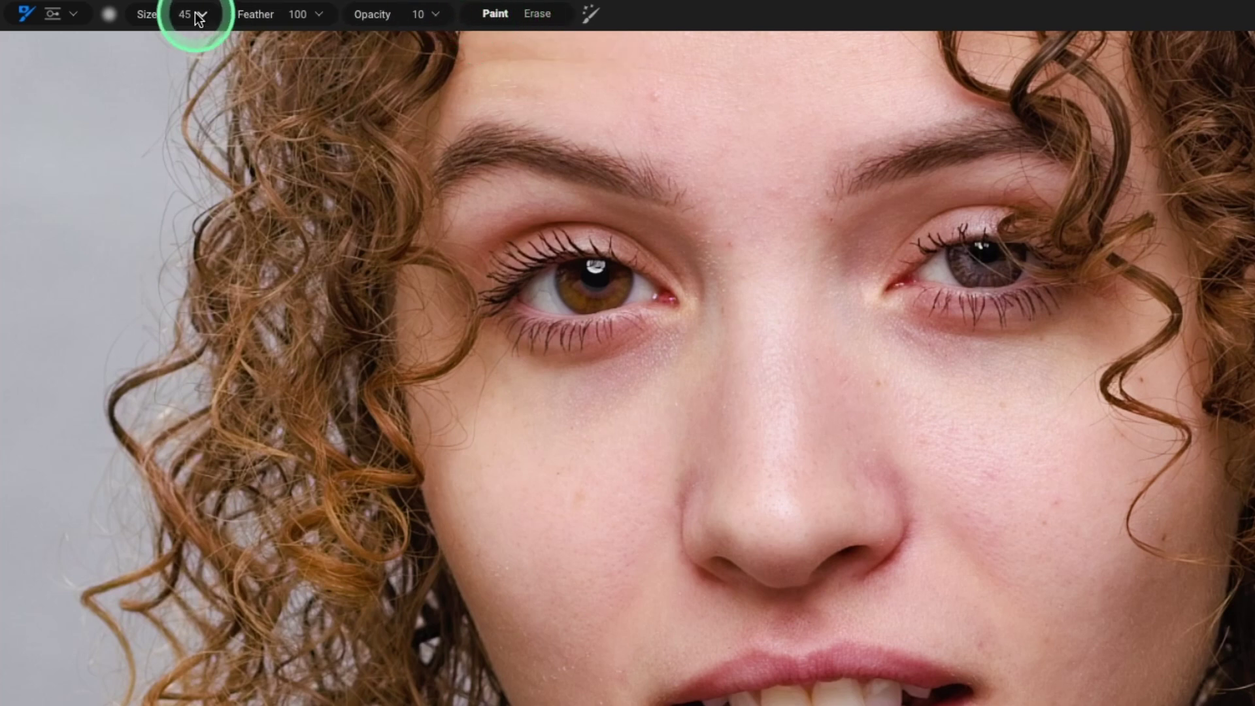
Step: Paint the sampled color over the under-eye circles with the Masking Brush at size 90, feather 100 and opacity 10, with Perfect Brush off
left_click(73, 22)
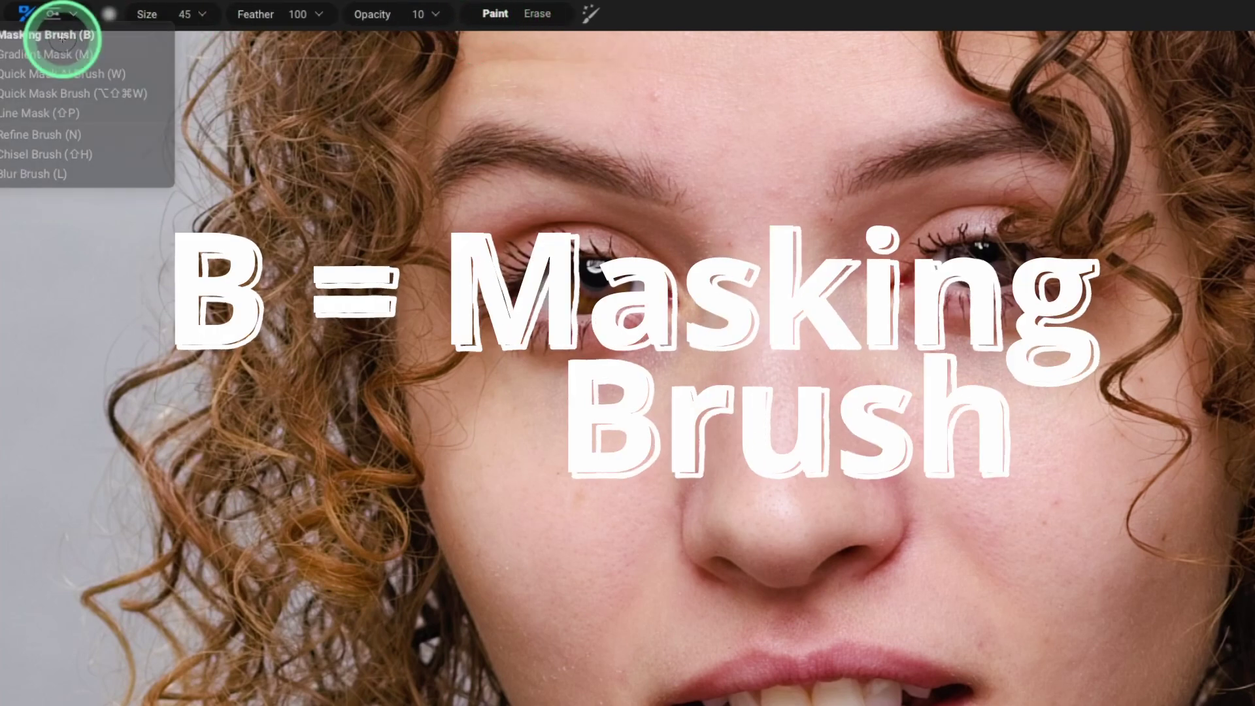
left_click(62, 38)
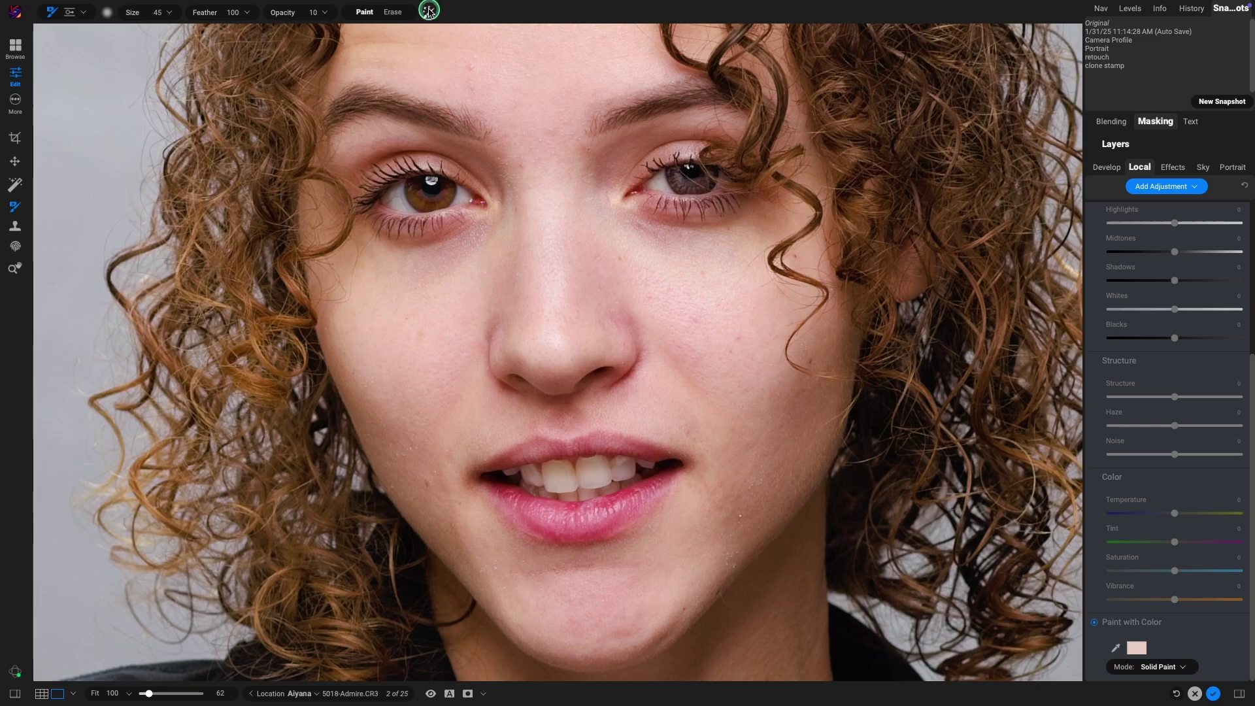
left_click(429, 10)
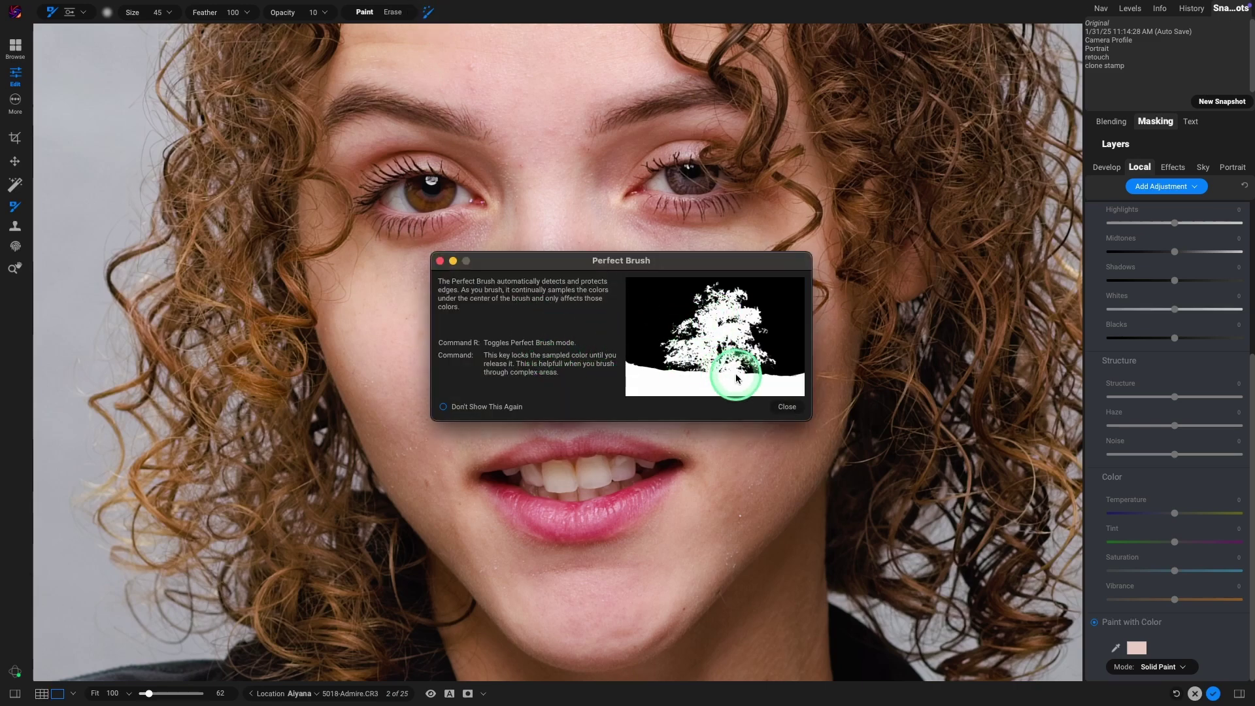
left_click(787, 407)
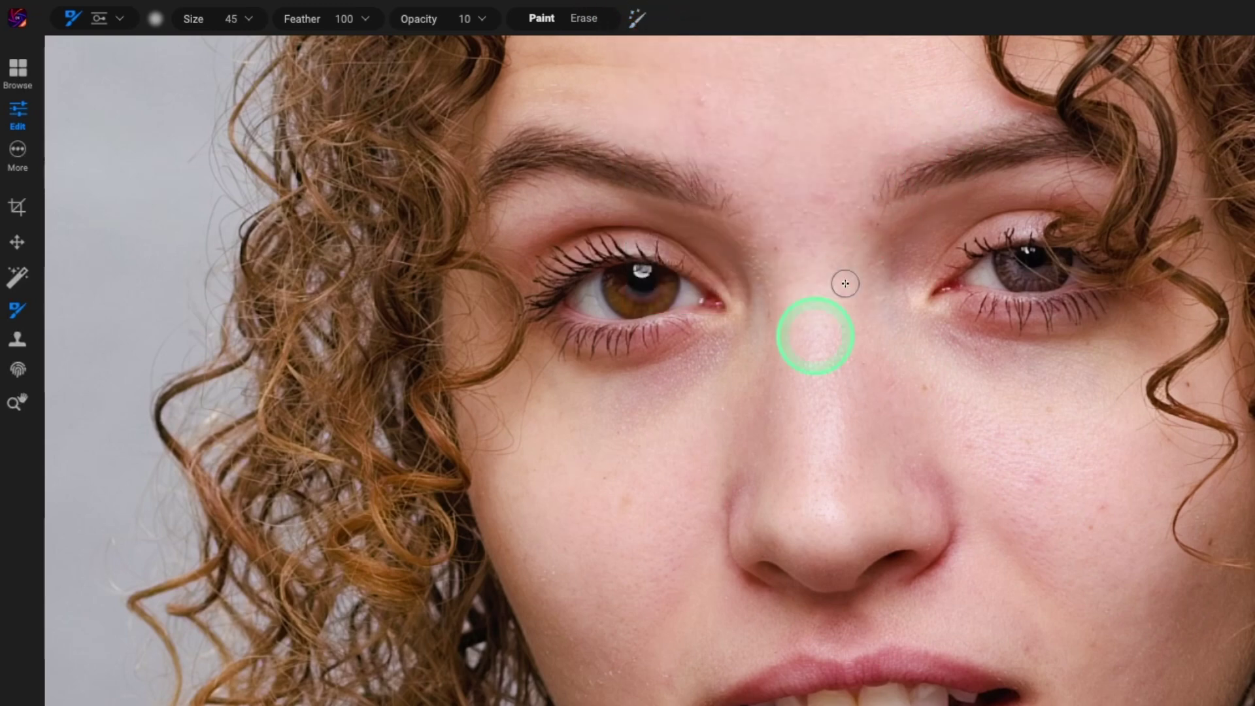
key("bracketright")
key("bracketright")
key("bracketright")
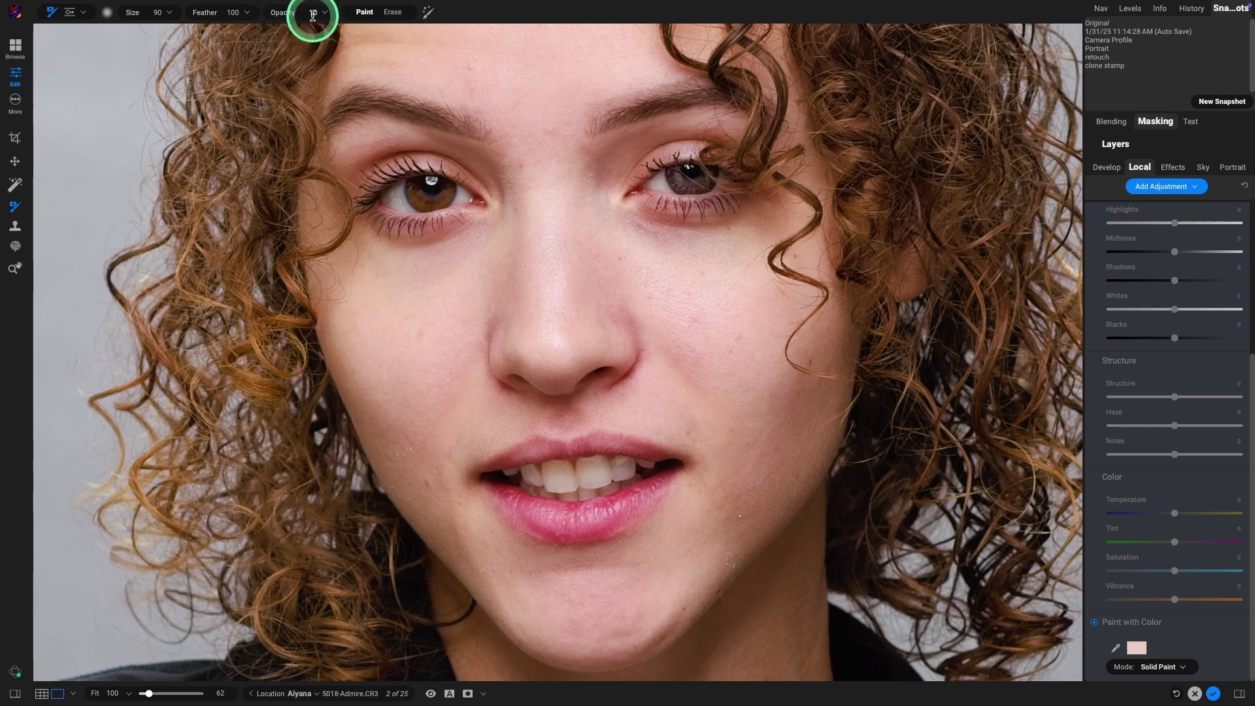
Step: Reduce the brush size to 50 and paint over the shadow around the curl-covered eye's inner corner
key("bracketleft")
key("bracketleft")
key("bracketleft")
key("bracketleft")
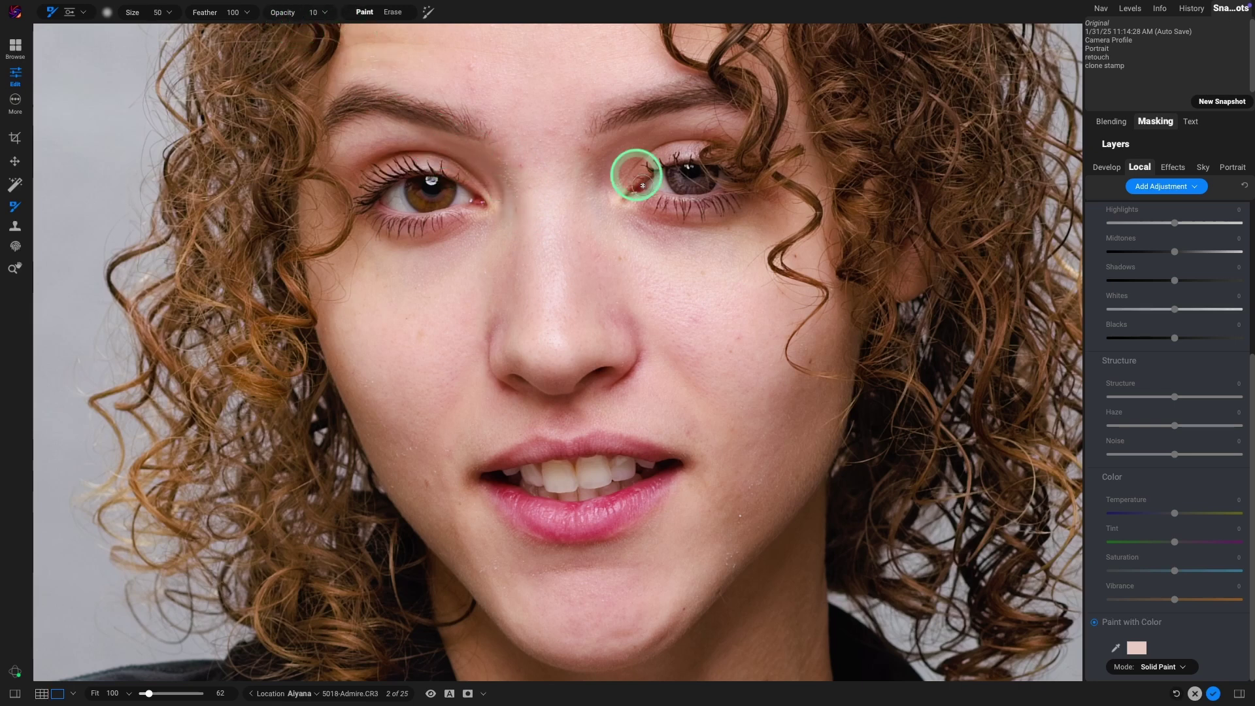
key("bracketright")
key("bracketright")
mouse_move(617, 167)
left_mouse_down()
mouse_move(620, 232)
mouse_move(630, 221)
mouse_move(777, 217)
mouse_move(636, 218)
left_mouse_up()
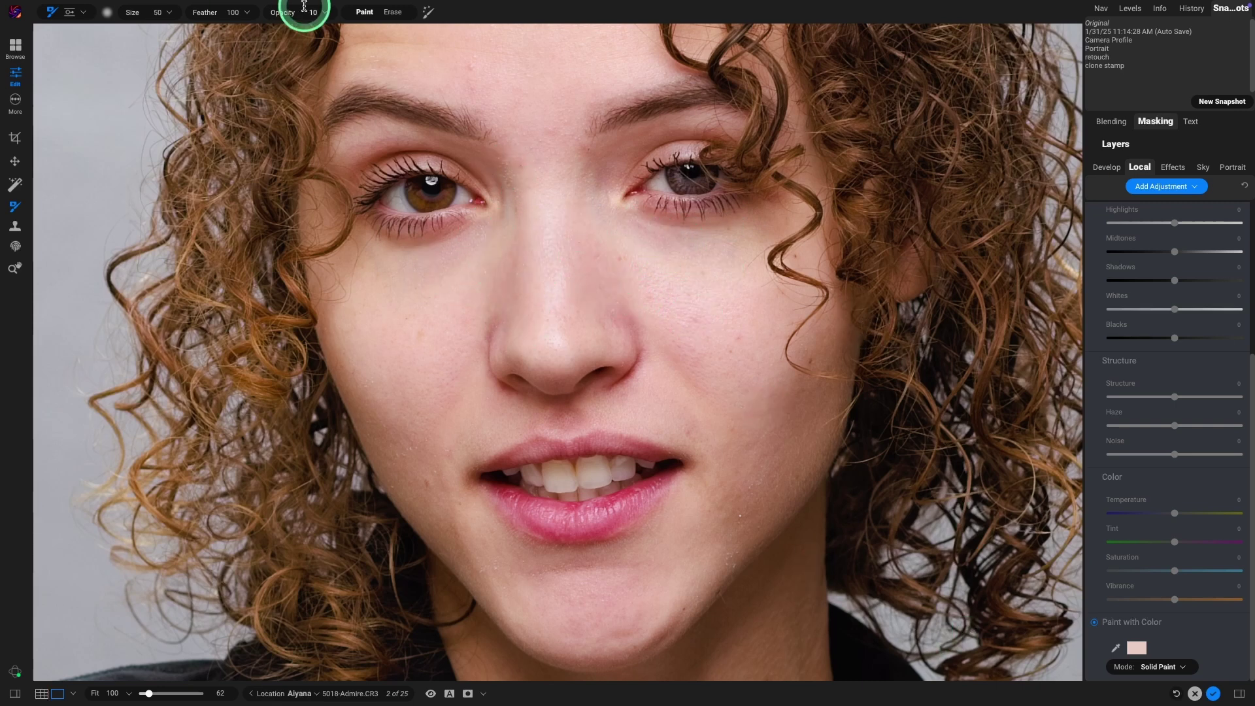
Step: Lower the brush opacity to 5 and touch up the uncovered eye's inner corner at size 40
key("bracketleft")
key("bracketleft")
left_click_drag(300, 12, 298, 30)
key("bracketleft")
key("bracketleft")
key("bracketleft")
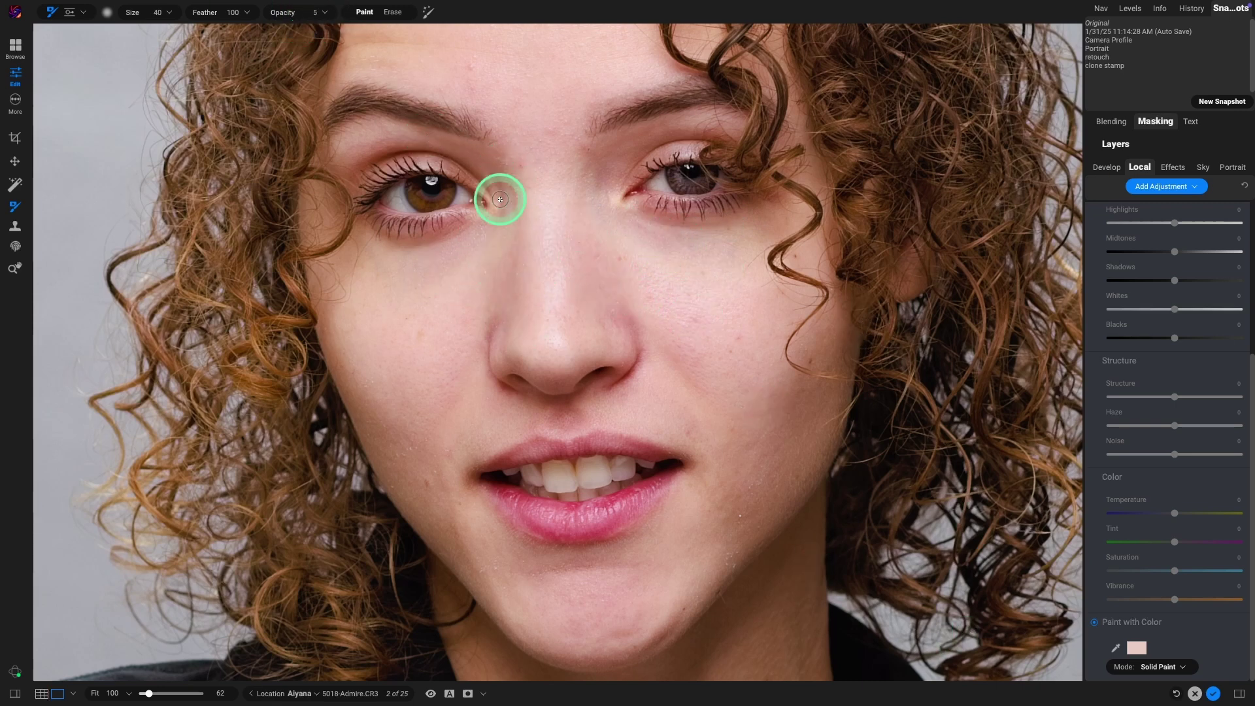
Step: Blend the skin beneath the curl-covered eye with the Masking Brush, increasing its size from 45 to 70 and 100
key("bracketright")
key("bracketright")
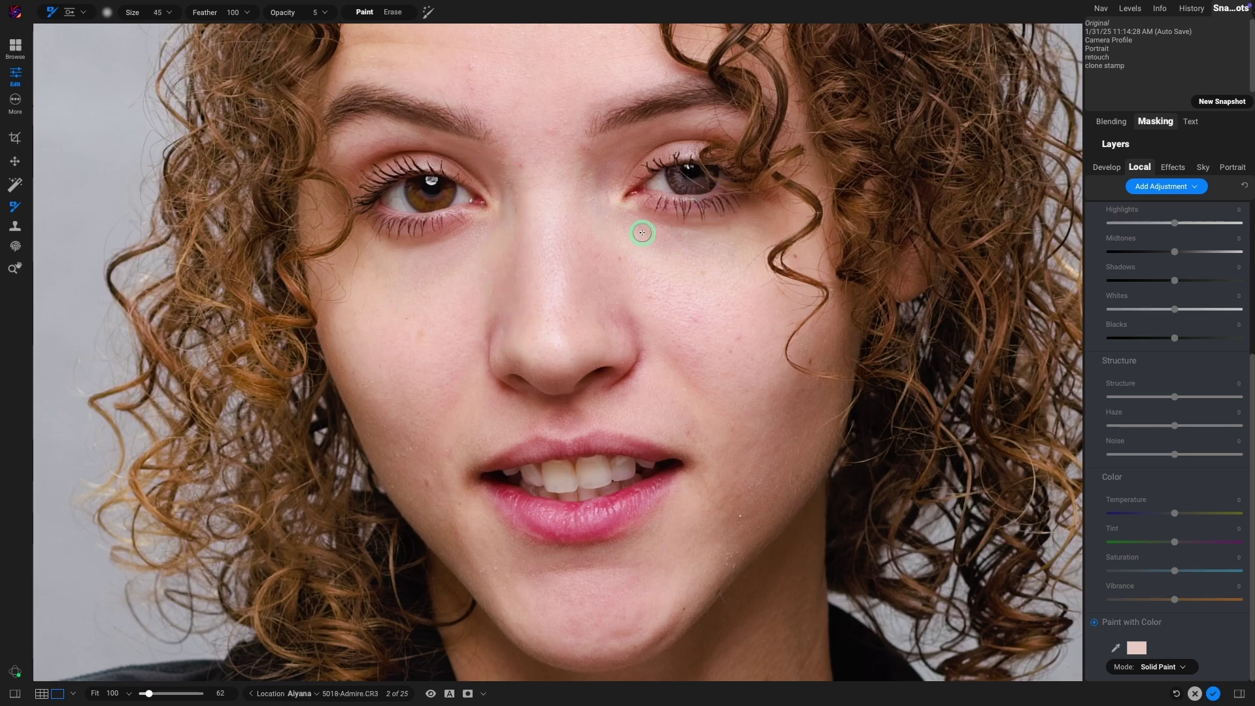
key("bracketright")
key("bracketright")
key("bracketright")
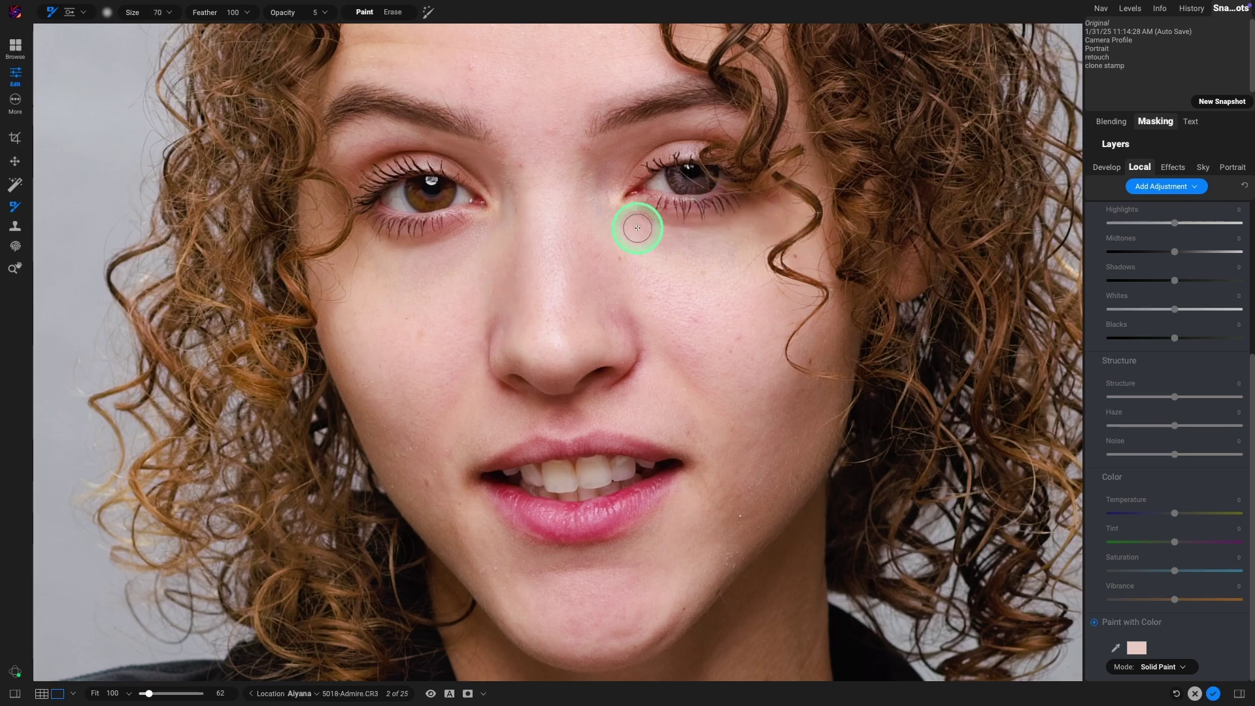
key("bracketright")
key("bracketright")
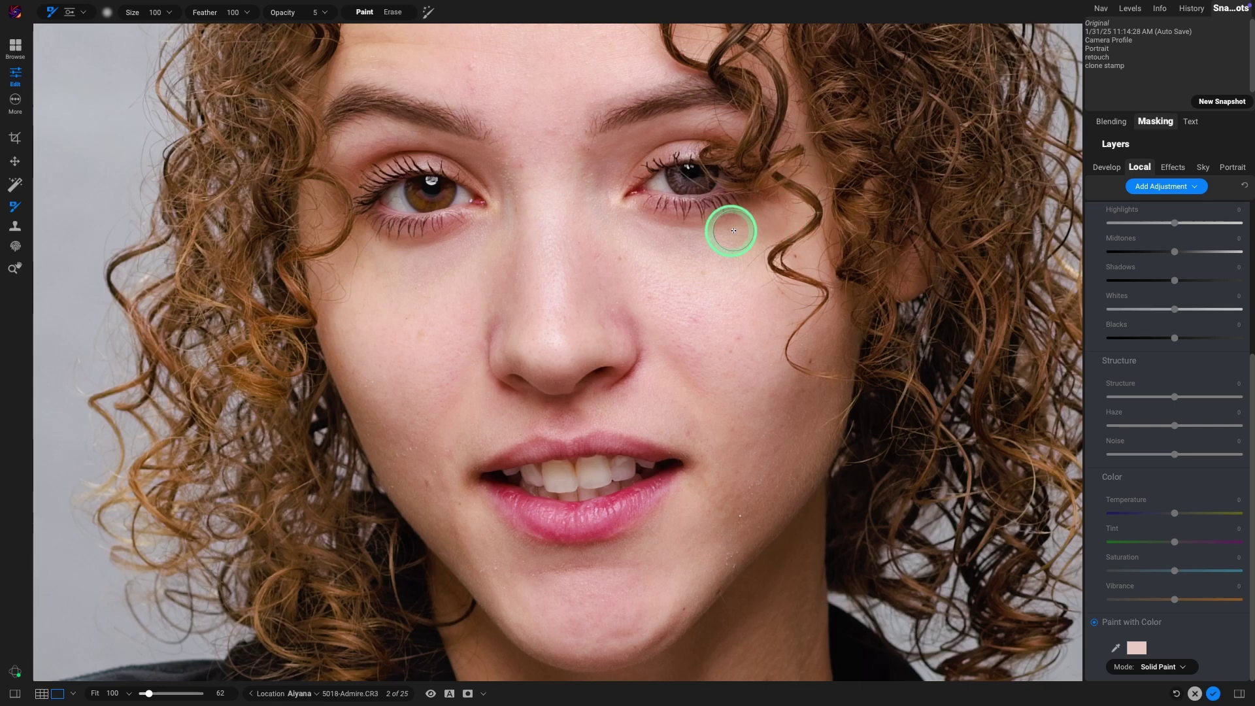
Step: Set the brush size to 45 and paint the skin tone beside the mouth corner on the curl-covered eye's side
key("bracketleft")
key("bracketleft")
key("bracketleft")
key("bracketleft")
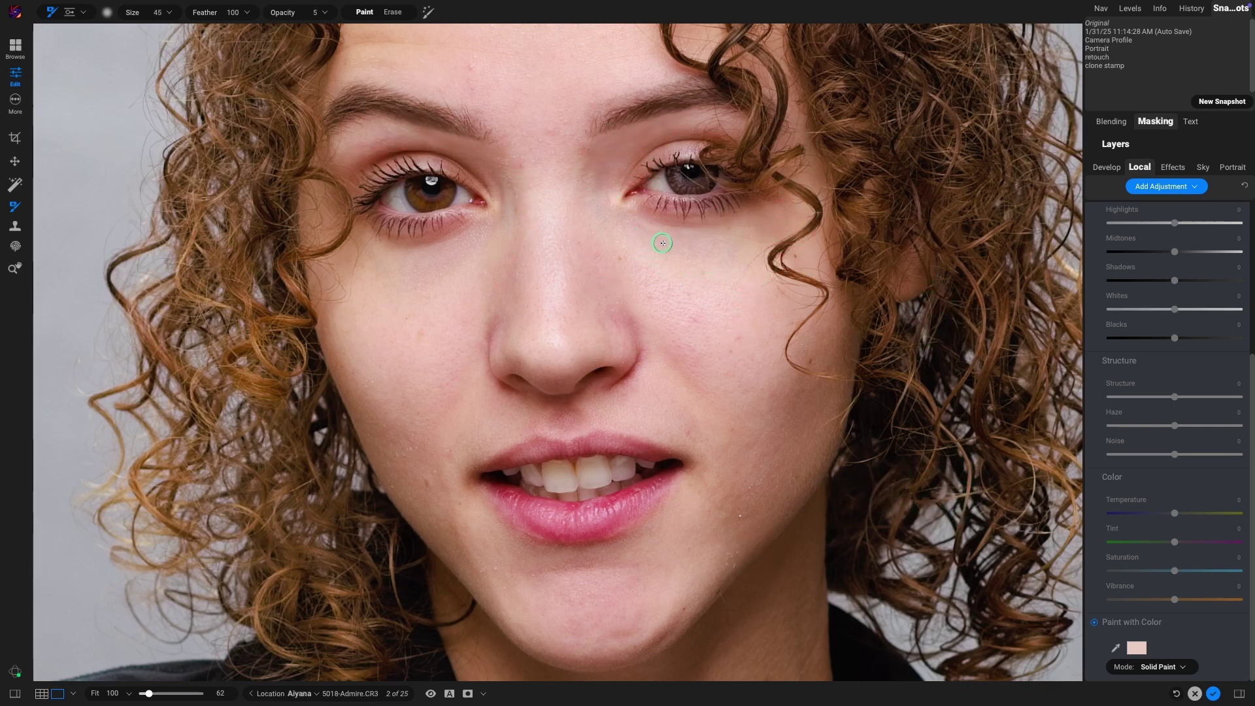
left_click_drag(712, 468, 725, 474)
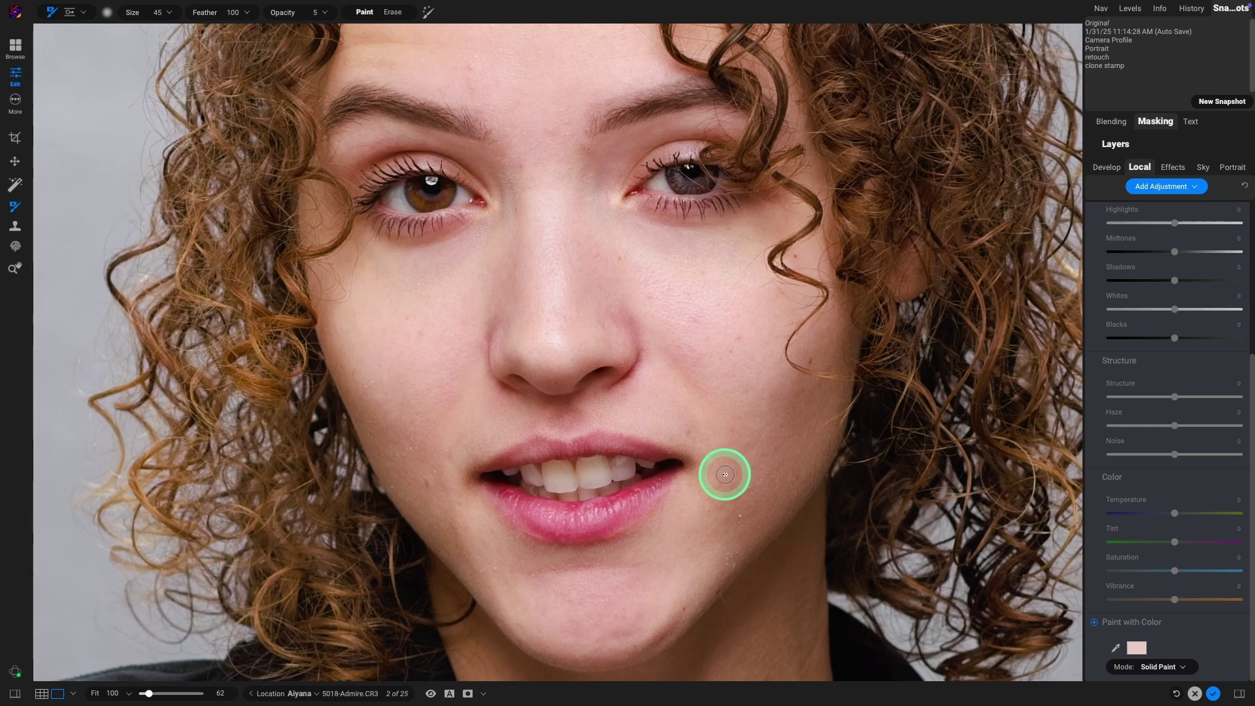
Step: Try to save the painted version as a snapshot named paint
left_click(1206, 104)
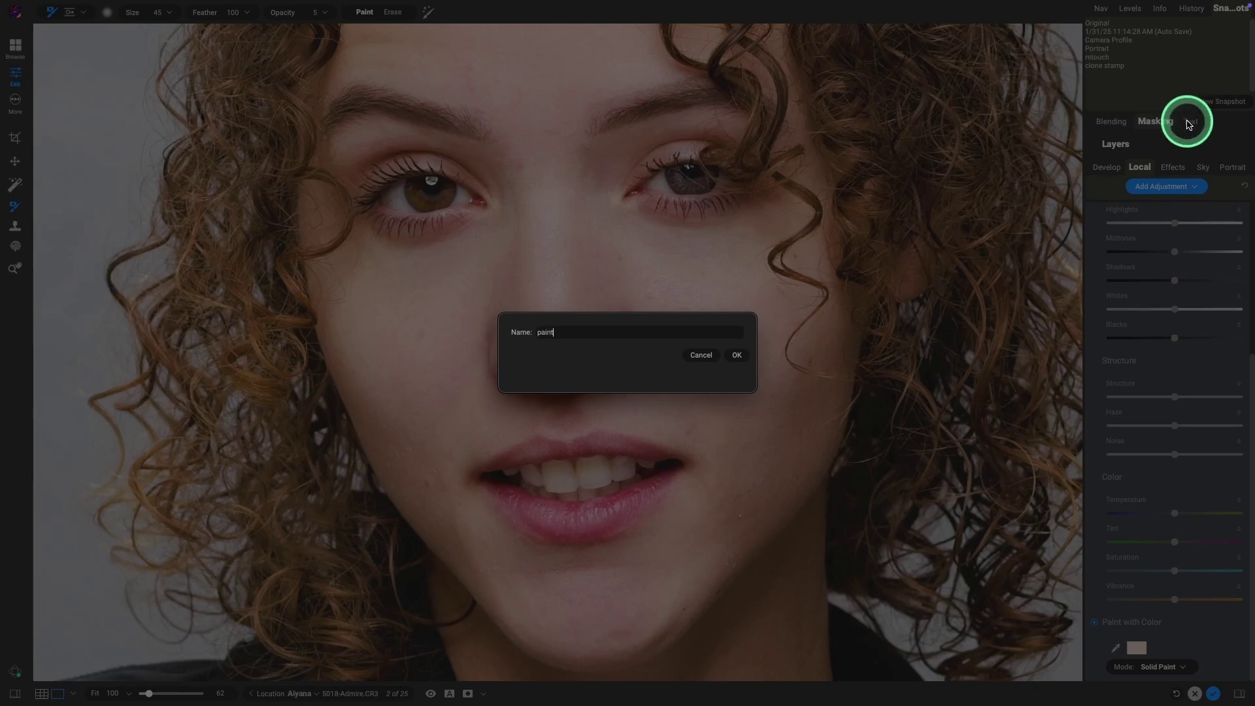
key("Return")
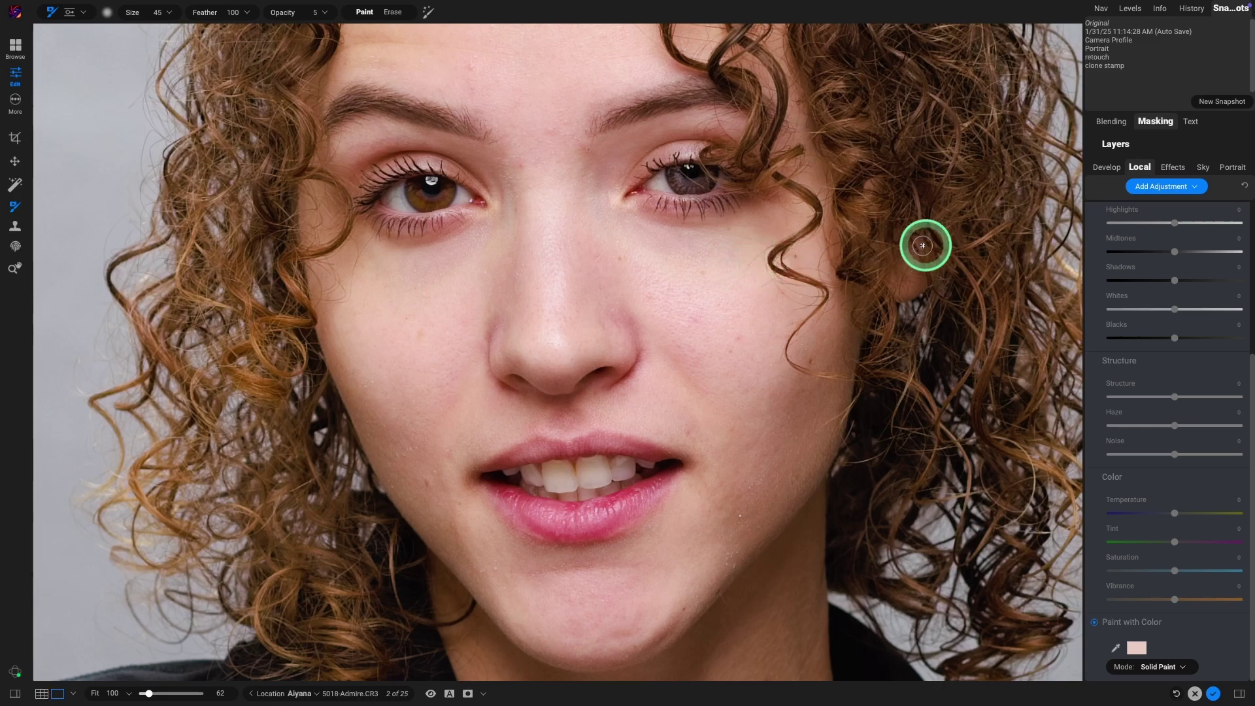
Step: Set the skin-color paint adjustment's blend mode to Lighten and its blending opacity to 56
left_click(1150, 124)
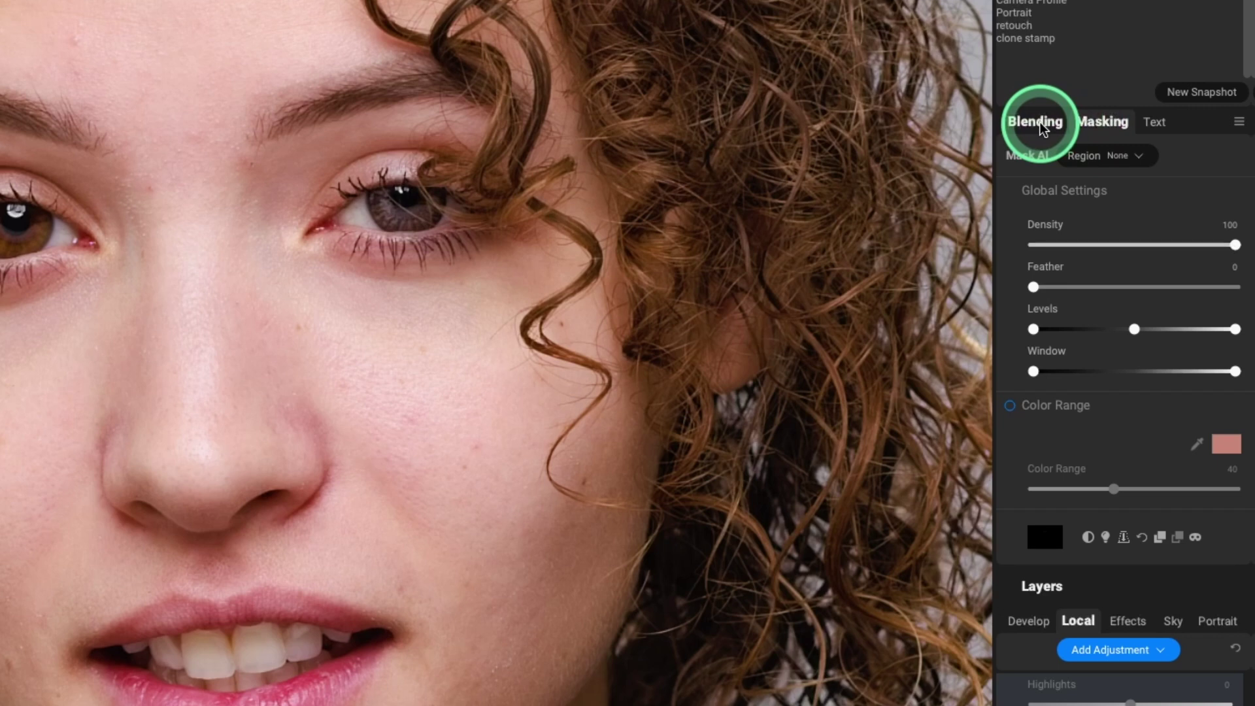
left_click(1039, 124)
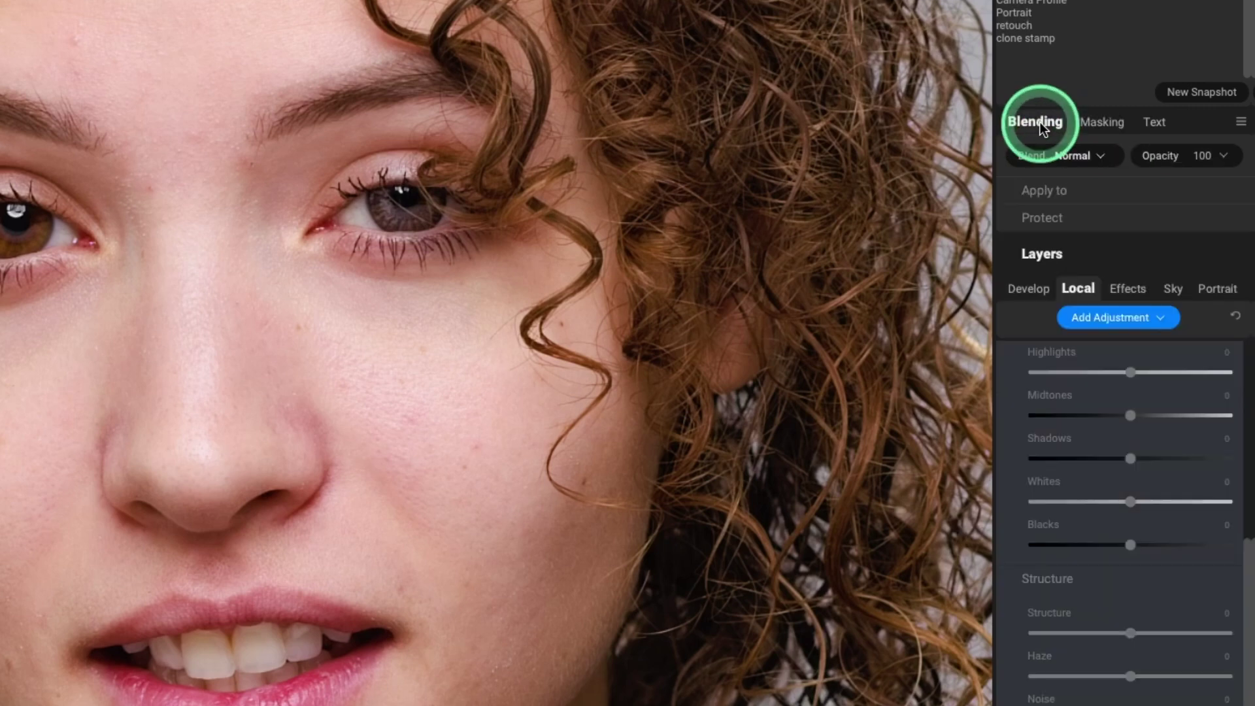
left_click(1079, 157)
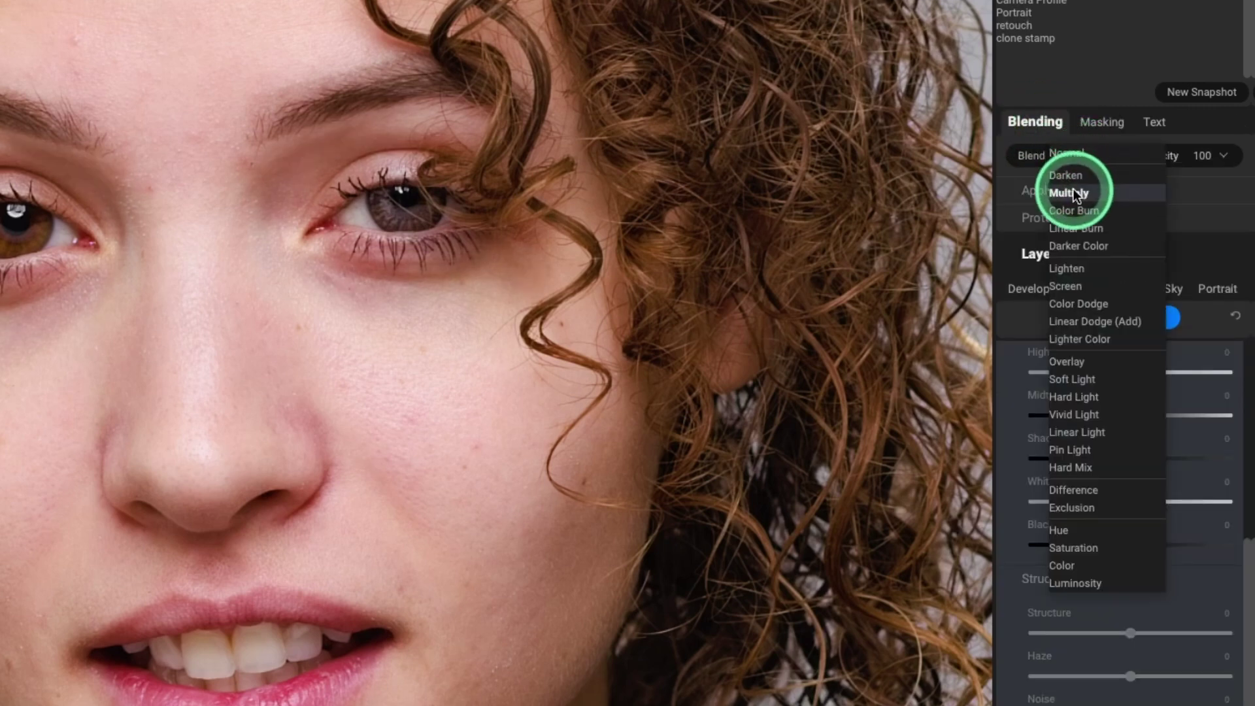
left_click(1075, 269)
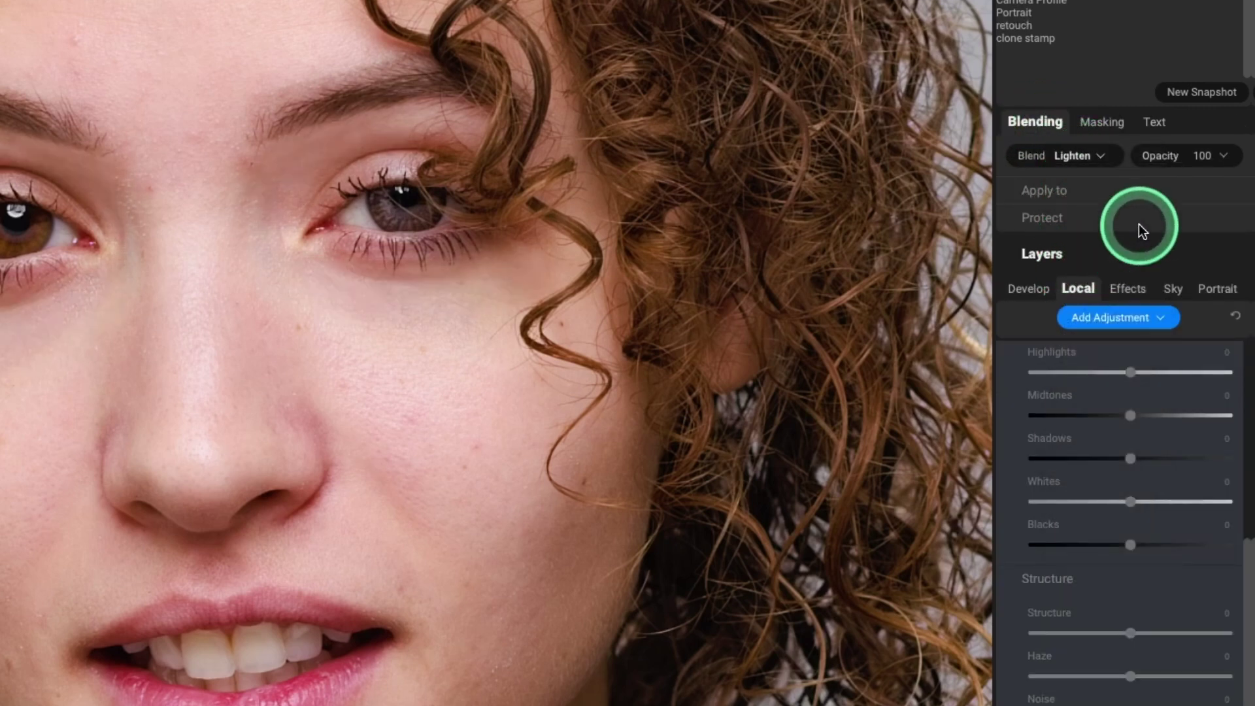
left_click(1224, 159)
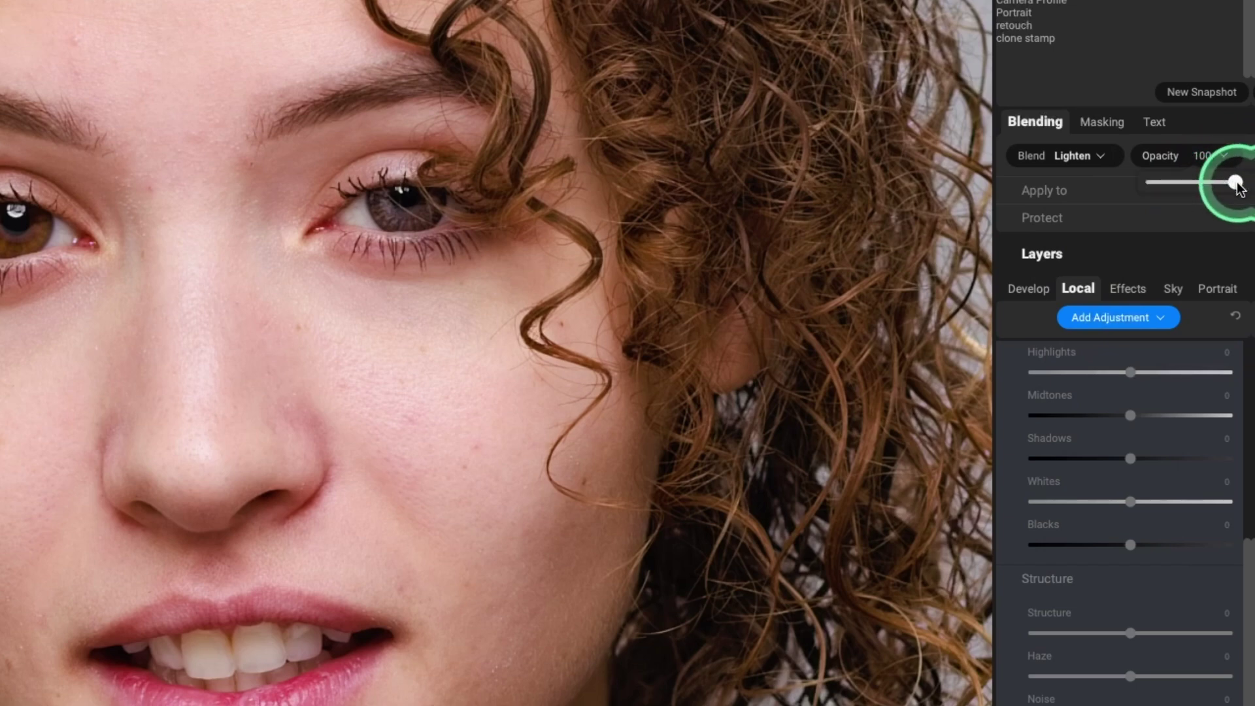
left_click_drag(1233, 181, 1116, 181)
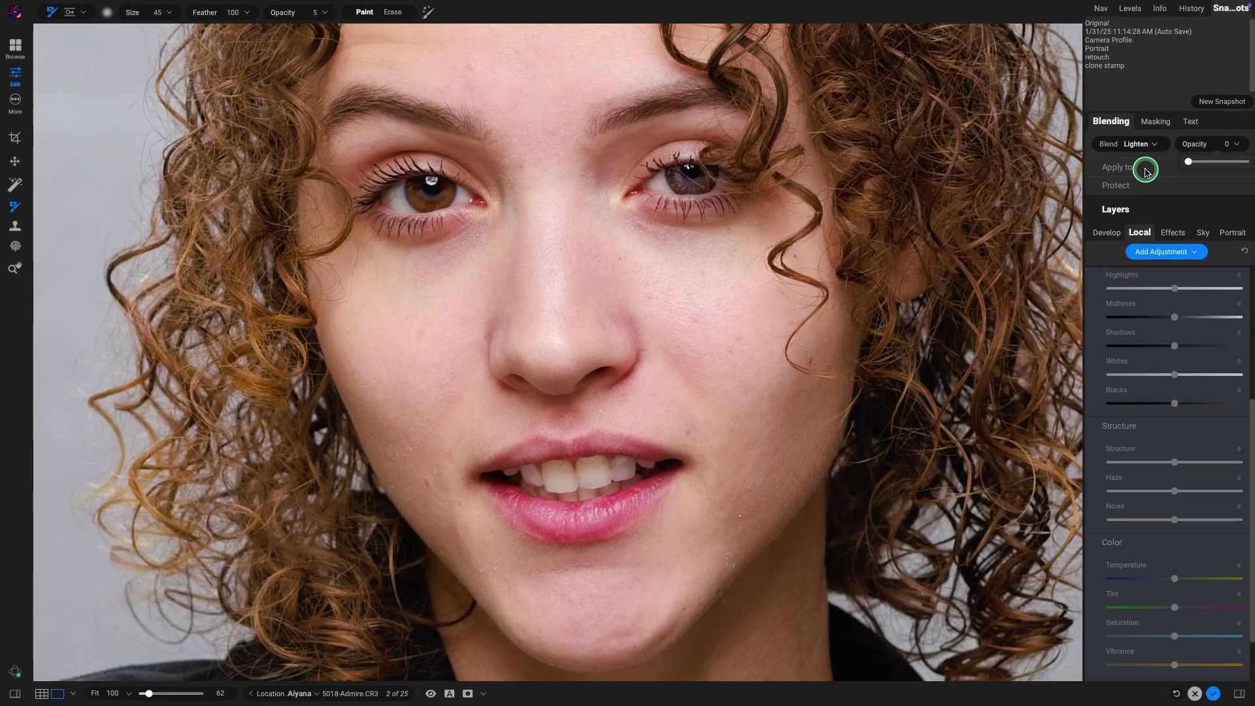
mouse_move(1194, 183)
left_mouse_down()
mouse_move(1233, 185)
mouse_move(1214, 190)
left_mouse_up()
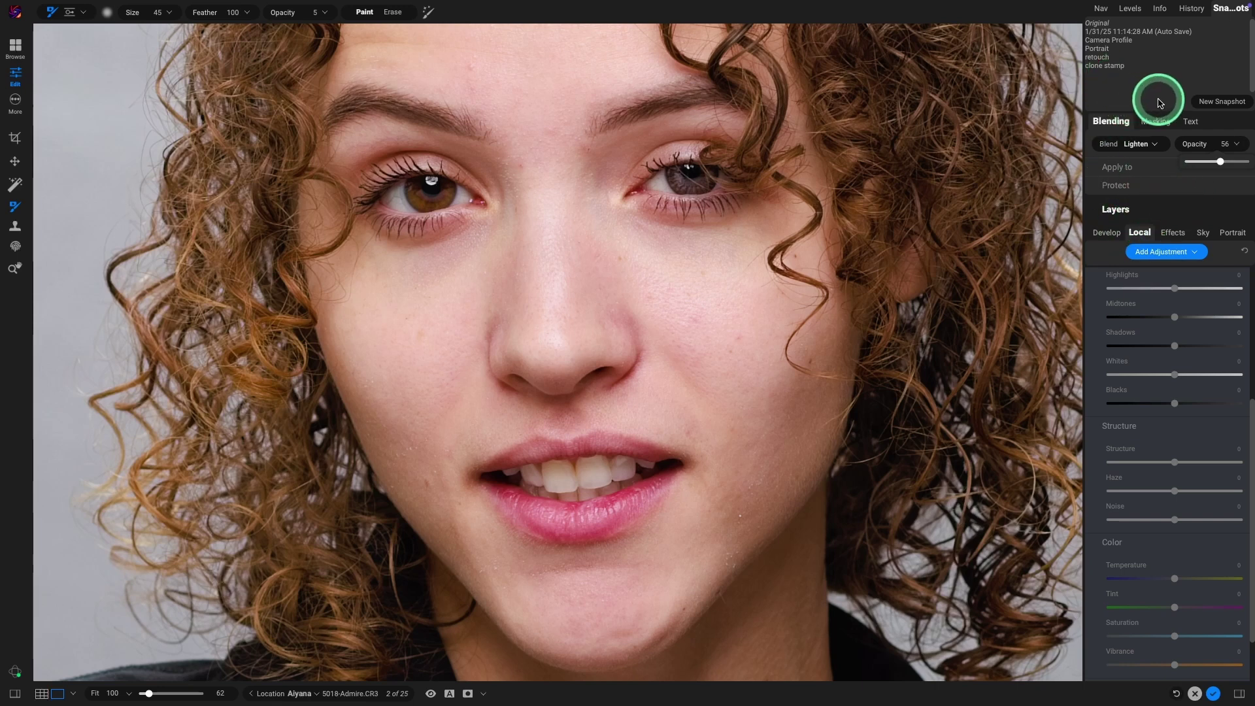
Step: Save the painted result as a snapshot named paint and compare it with the Camera Profile snapshot on the wider portrait
left_click(1213, 103)
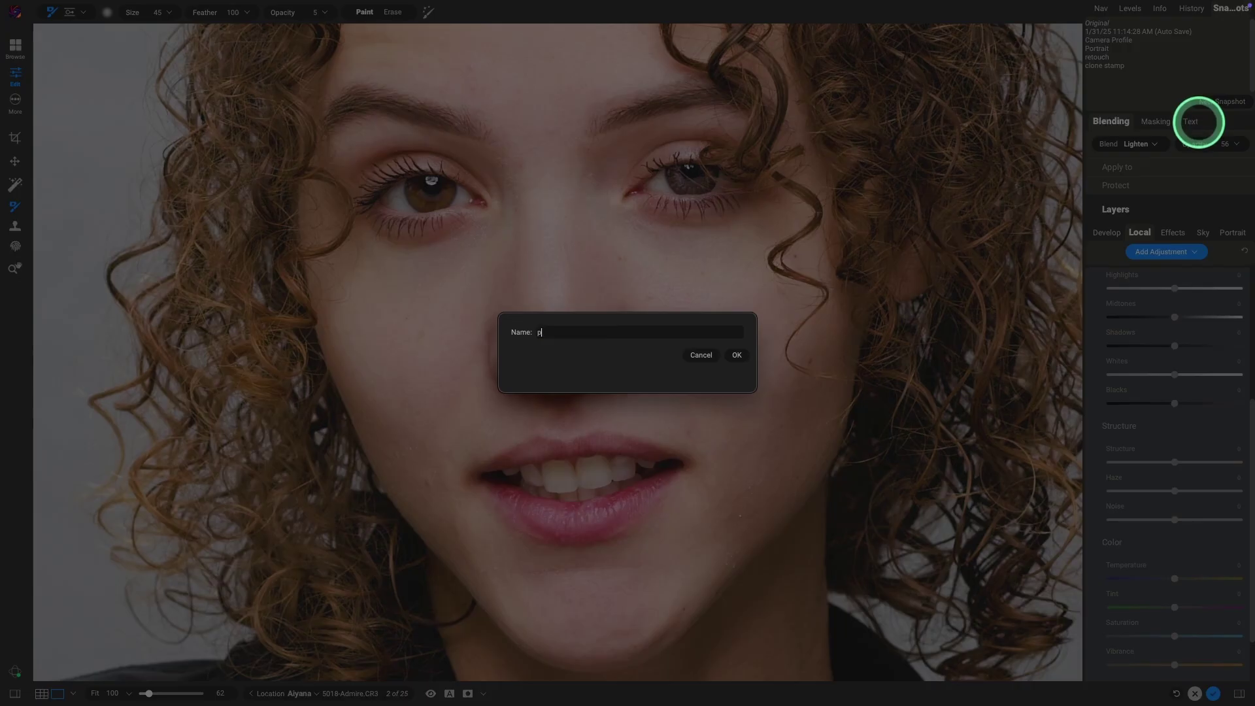
key("Return")
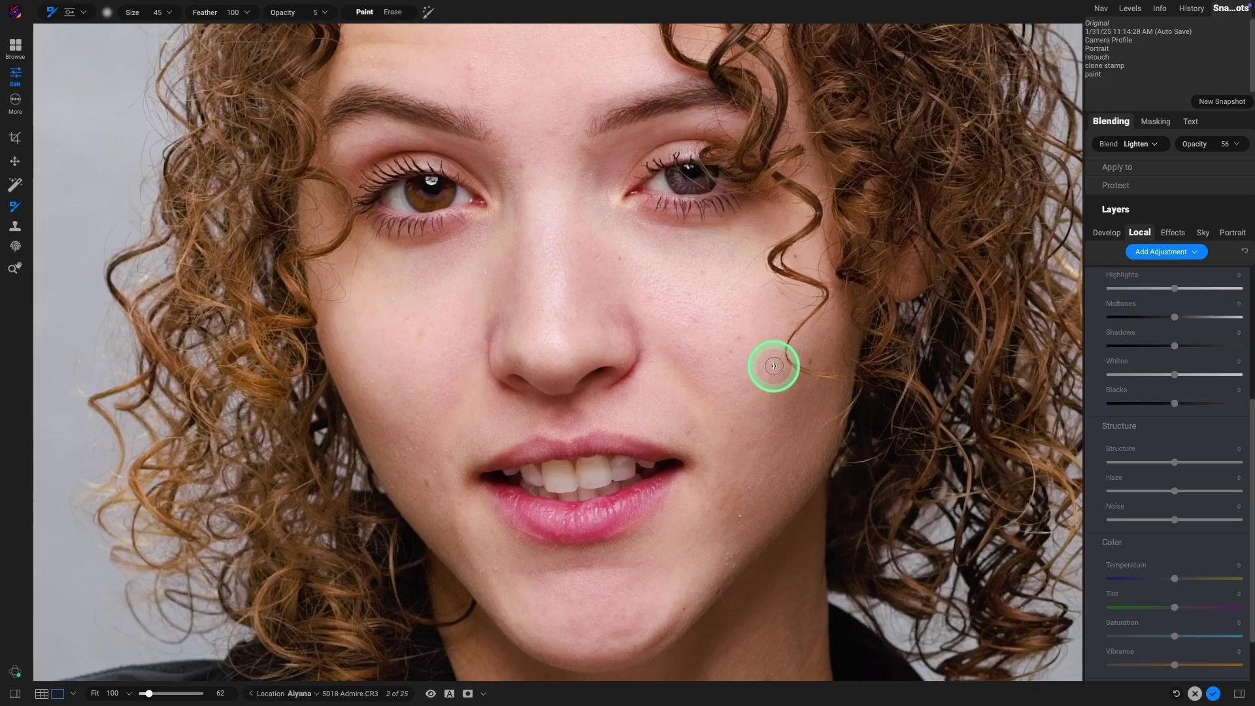
scroll(774, 366, "down", 3)
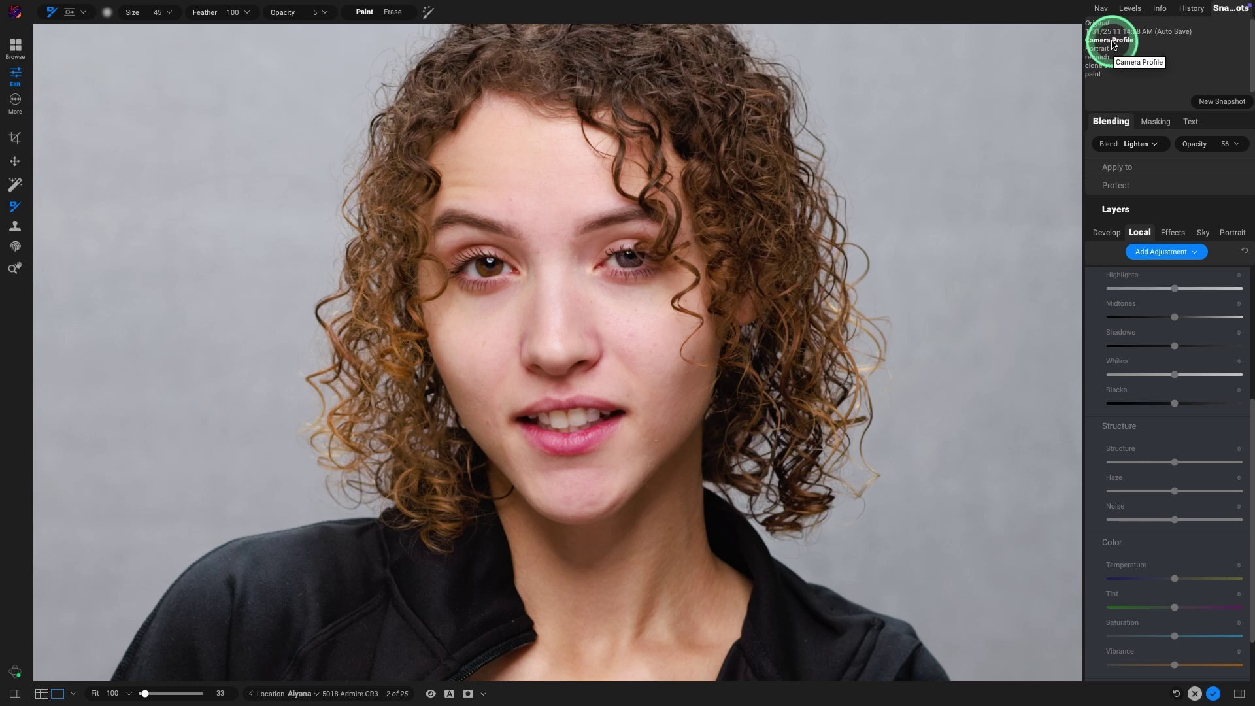
left_click(1113, 42)
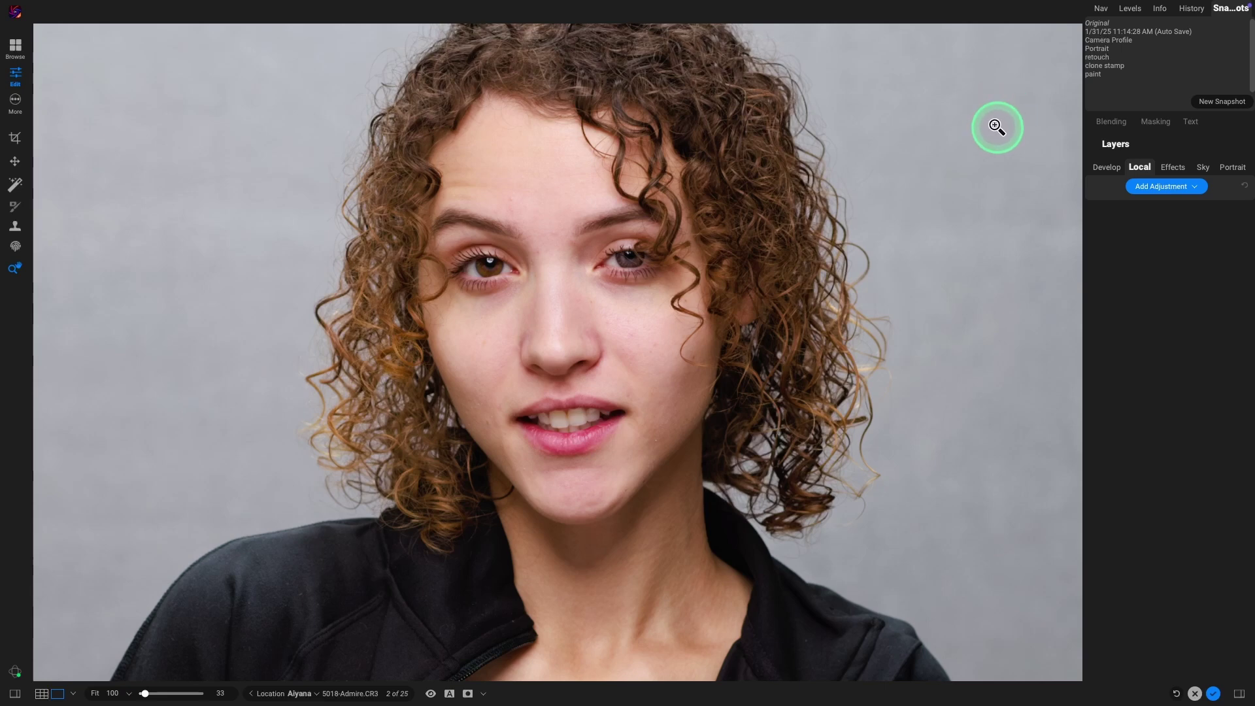
Step: Apply the edits to the portrait and reopen the photo for editing
left_click(1213, 693)
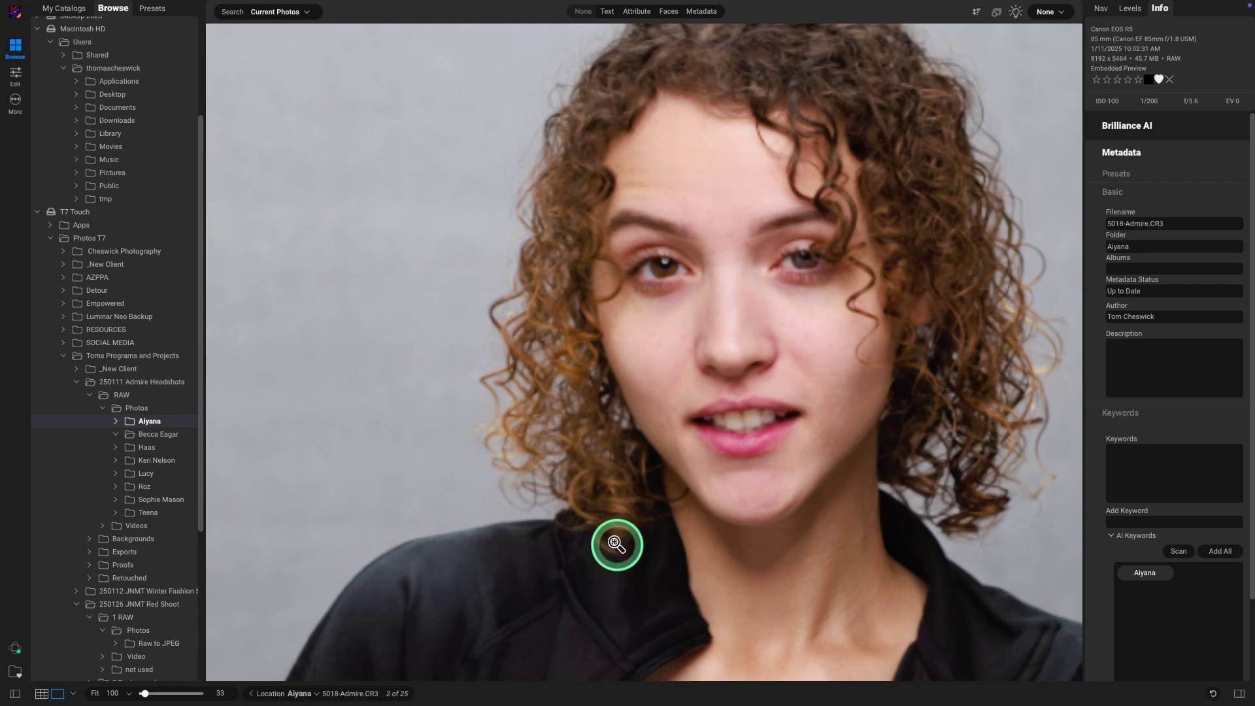
key("d")
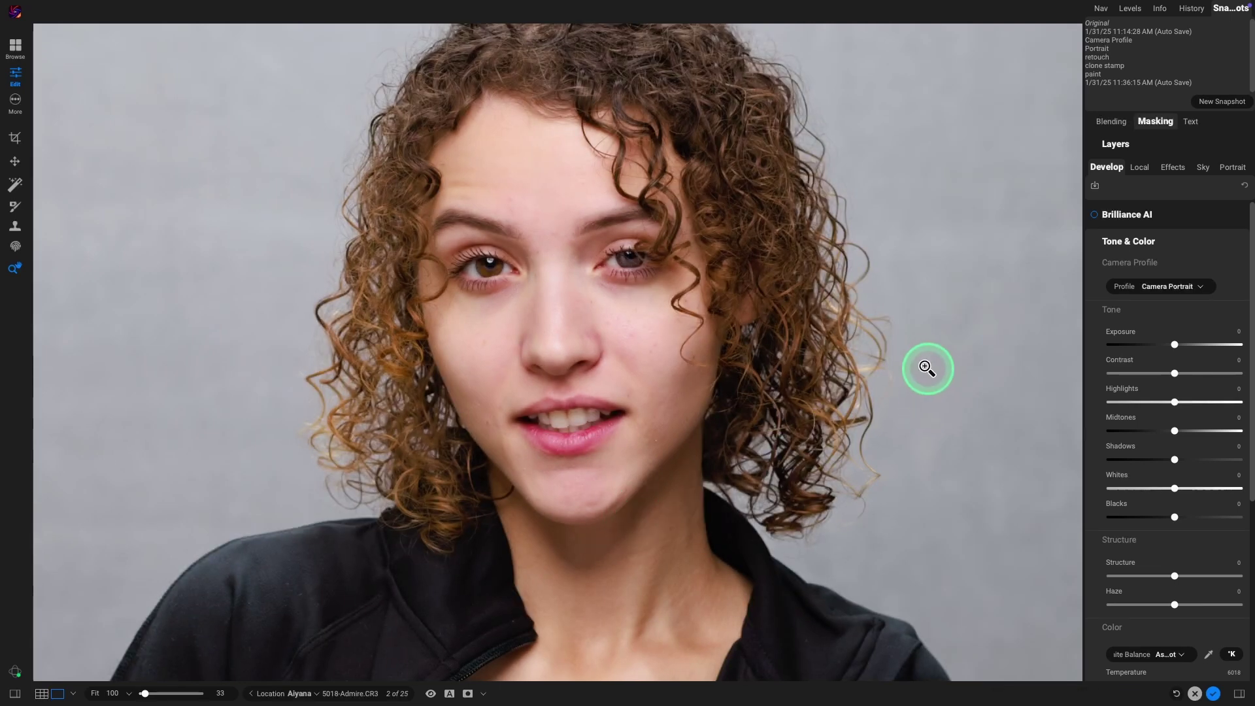
Step: Load a saved snapshot and try lowering the Portrait AI Dark Circles amount for the eyes
left_click(1137, 55)
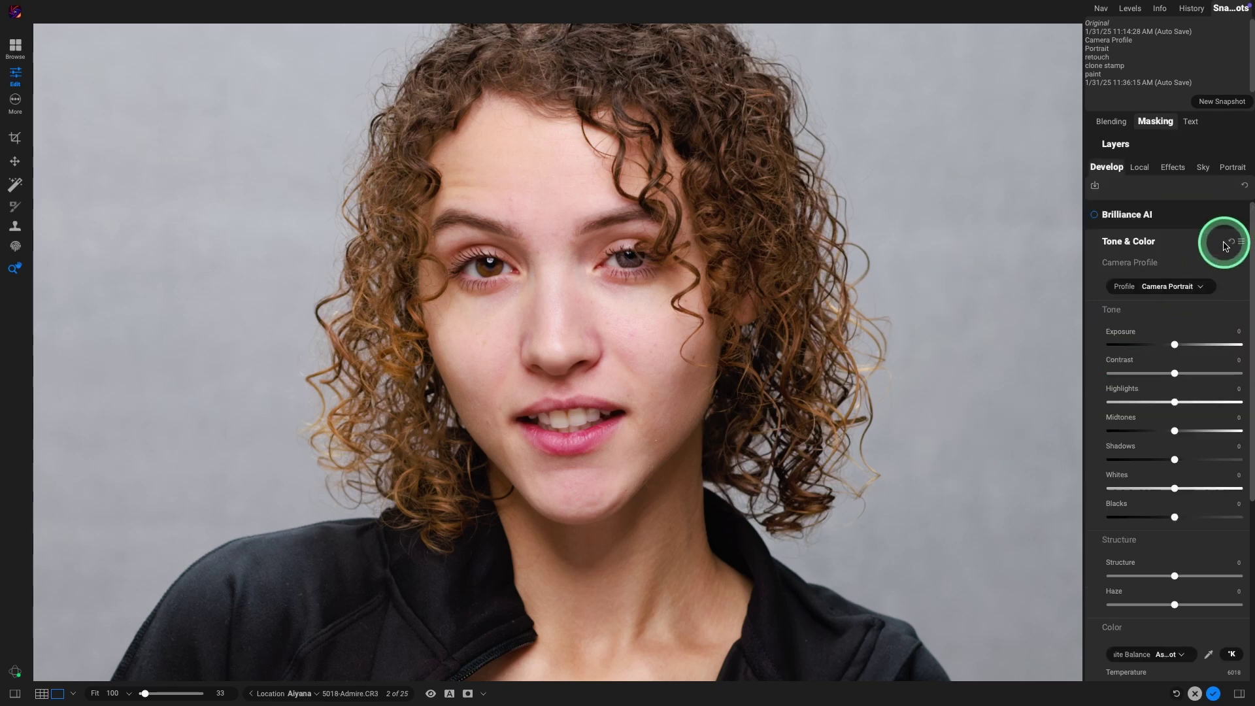
left_click(1231, 169)
scroll(1176, 499, "down", 3)
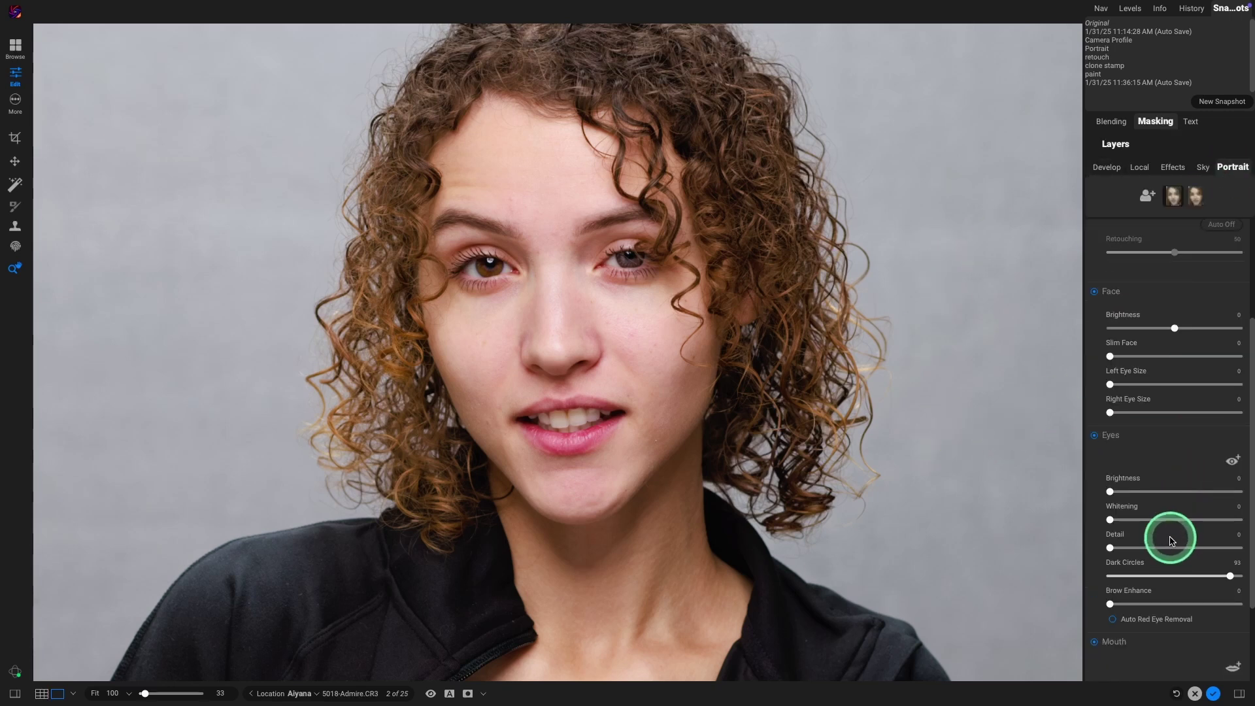
scroll(1170, 540, "down", 2)
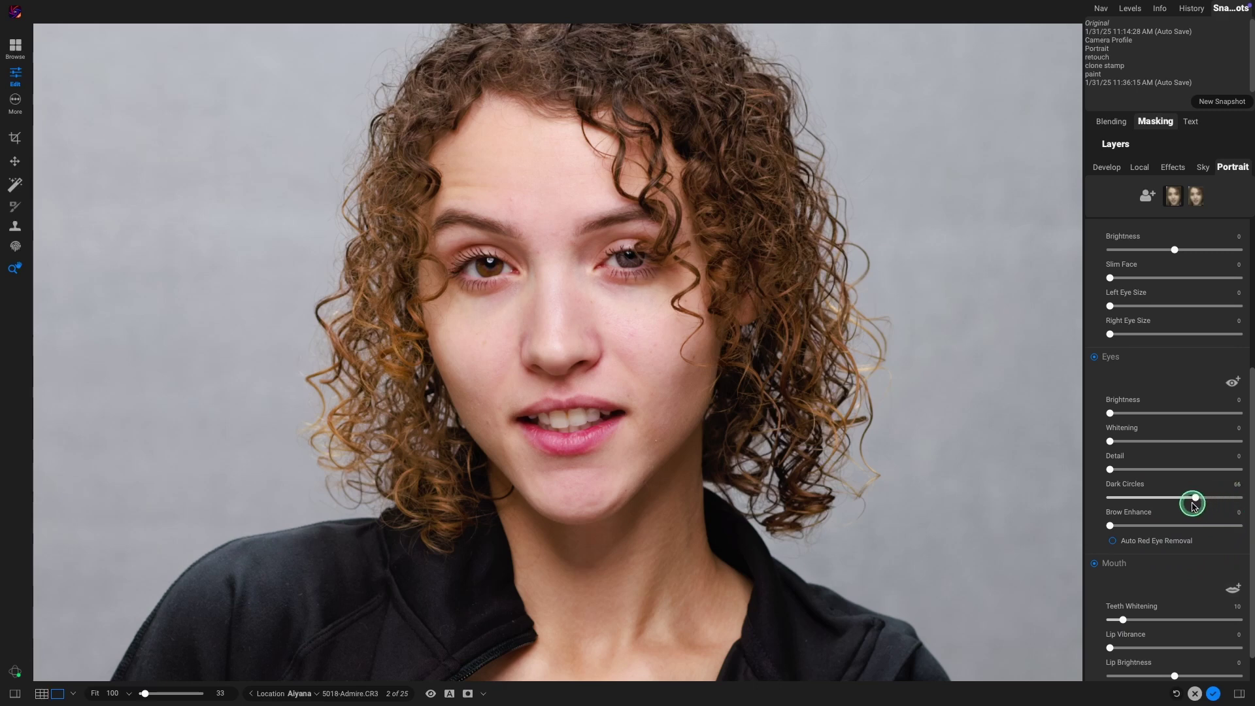
left_click_drag(1214, 506, 1159, 515)
Step: Reset all retouching tools and reload the clone stamp snapshot
left_click(1111, 57)
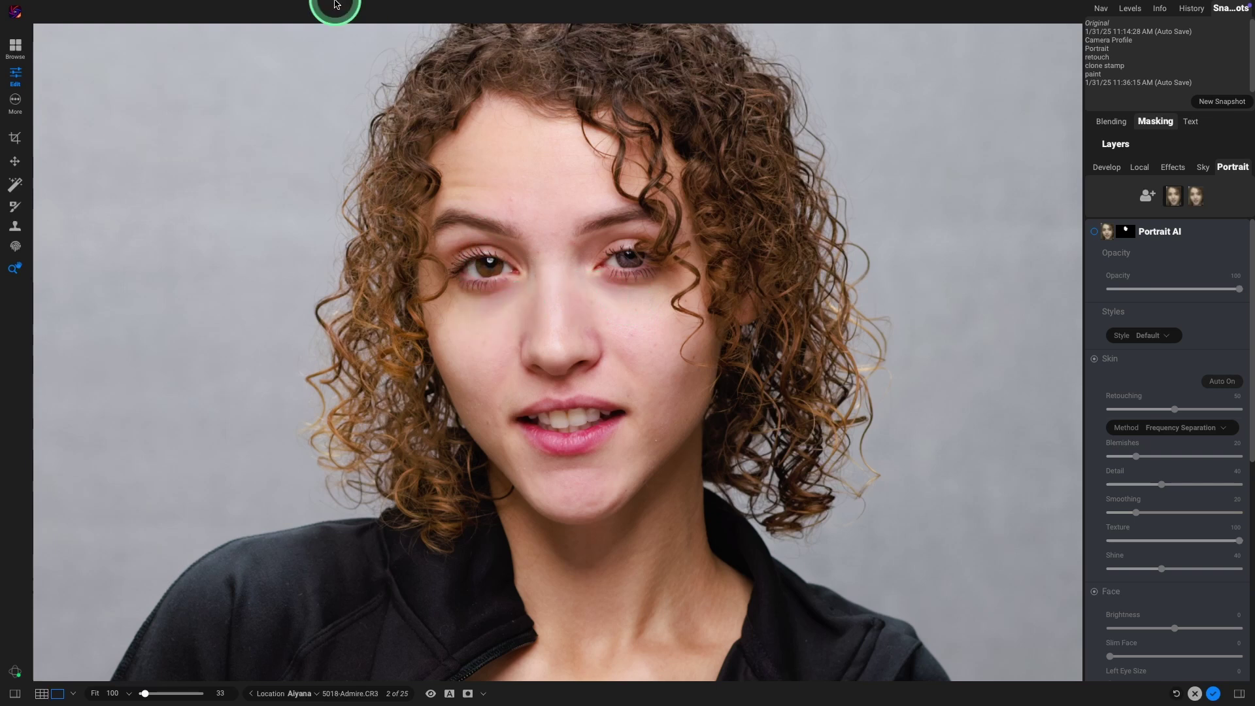
mouse_move(347, 5)
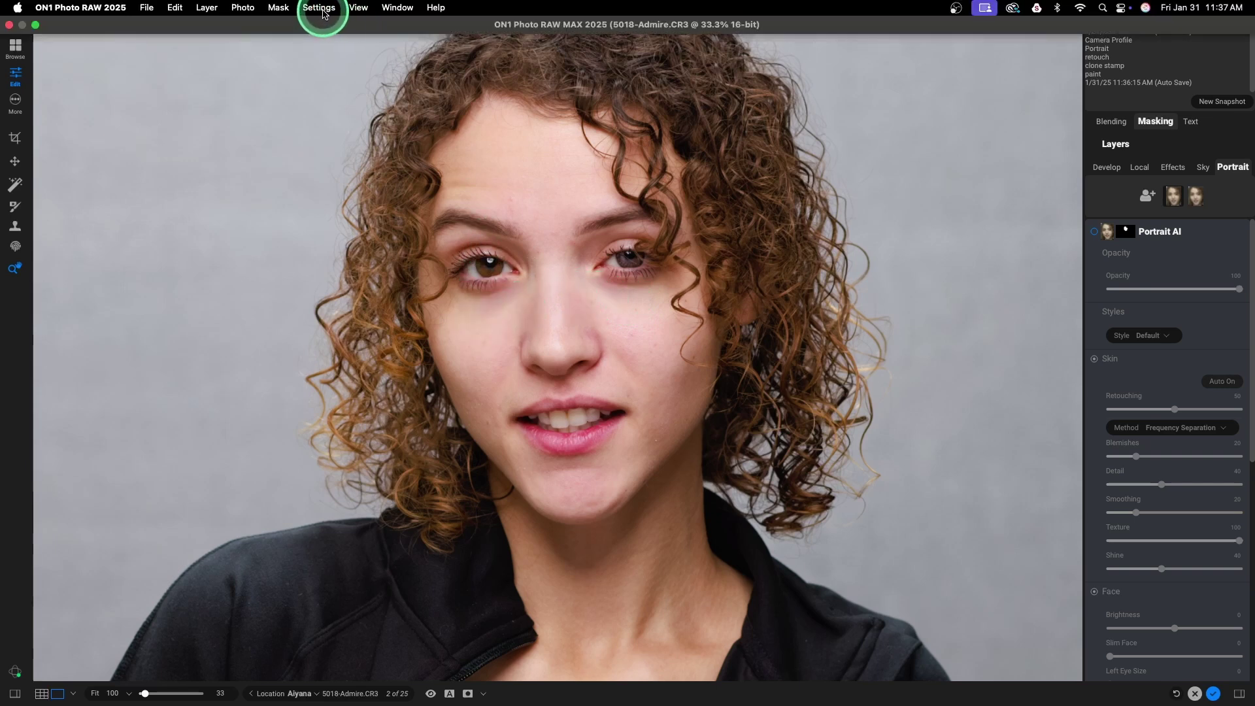
left_click(317, 8)
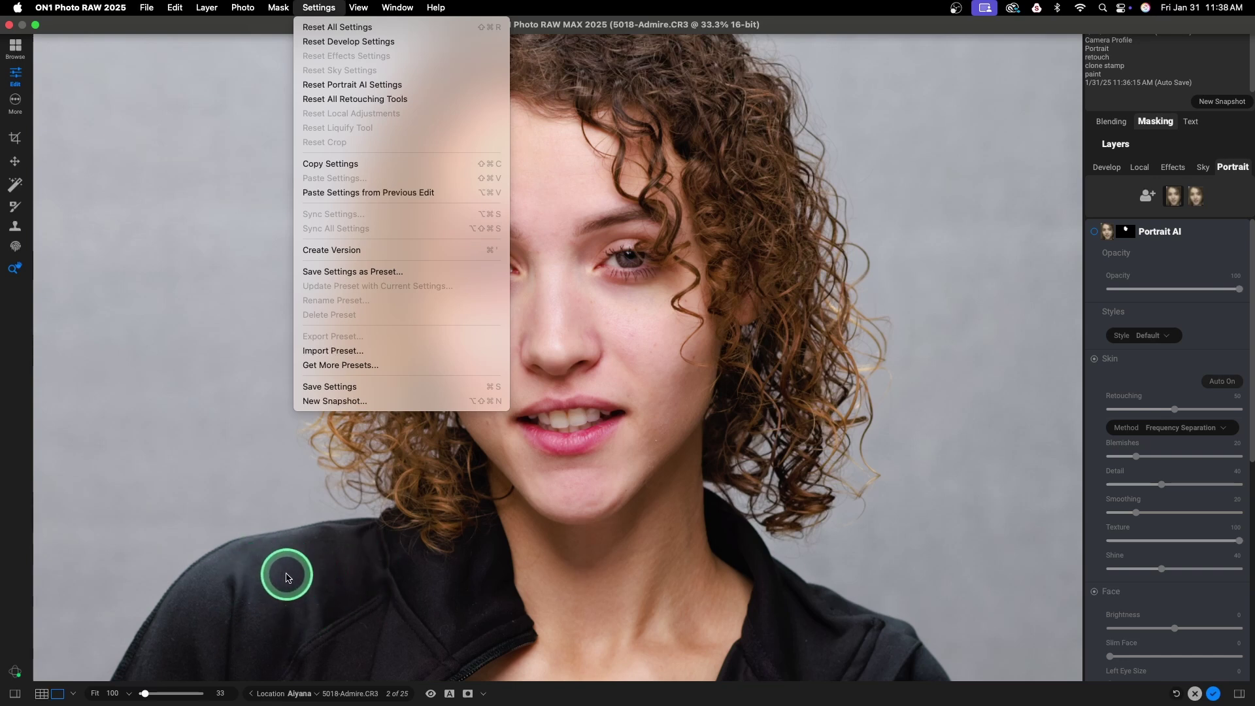
left_click(365, 100)
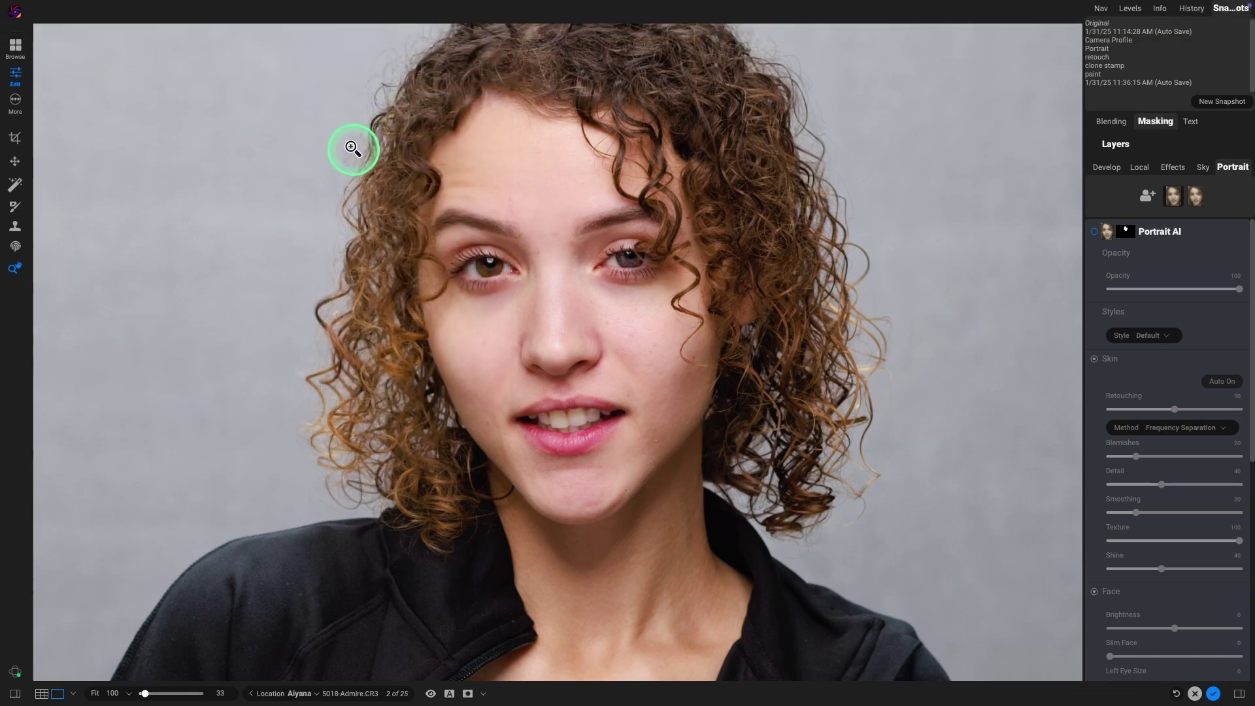
left_click(1117, 66)
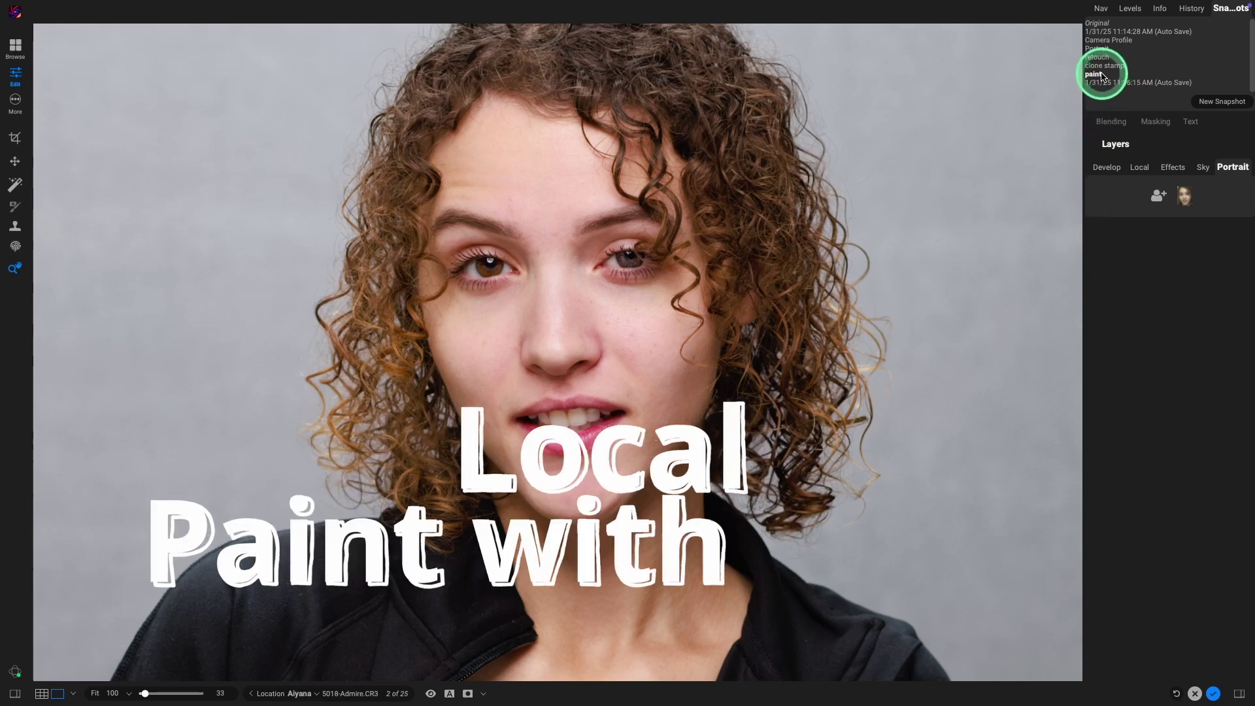
Step: Review the masking and blending options with the paint snapshot loaded, and try a blending opacity of 68
left_click(1155, 122)
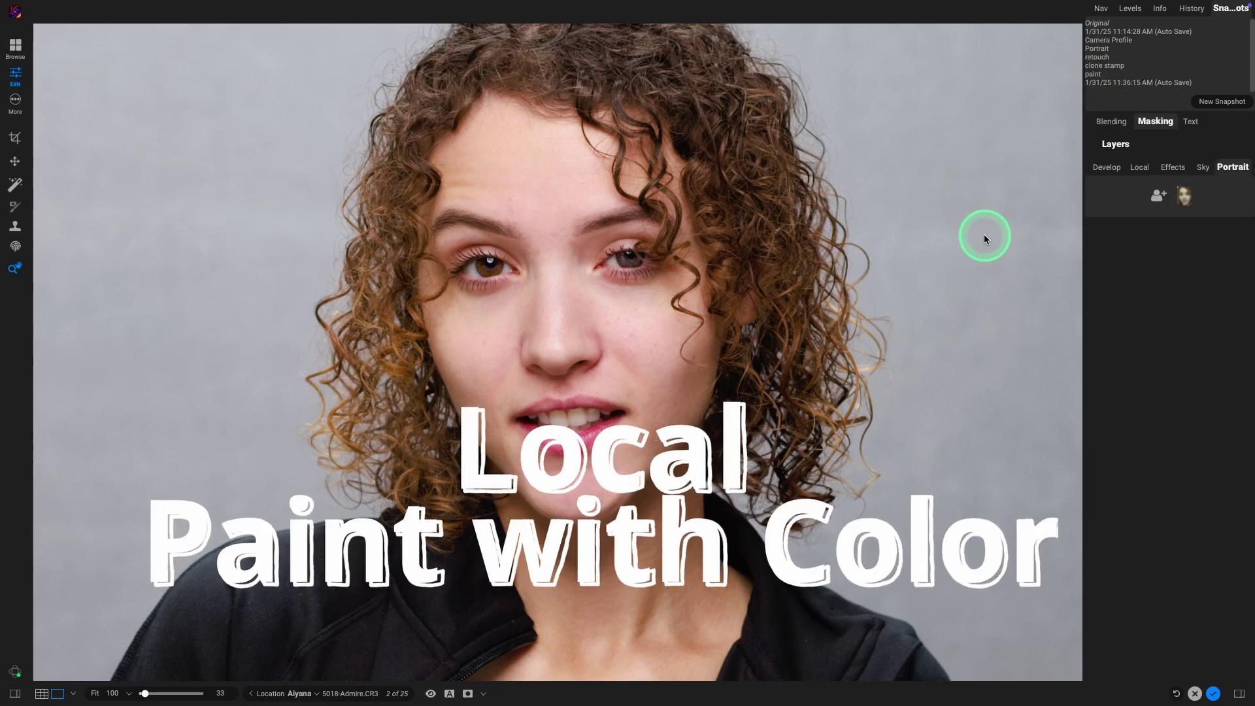
mouse_move(1170, 164)
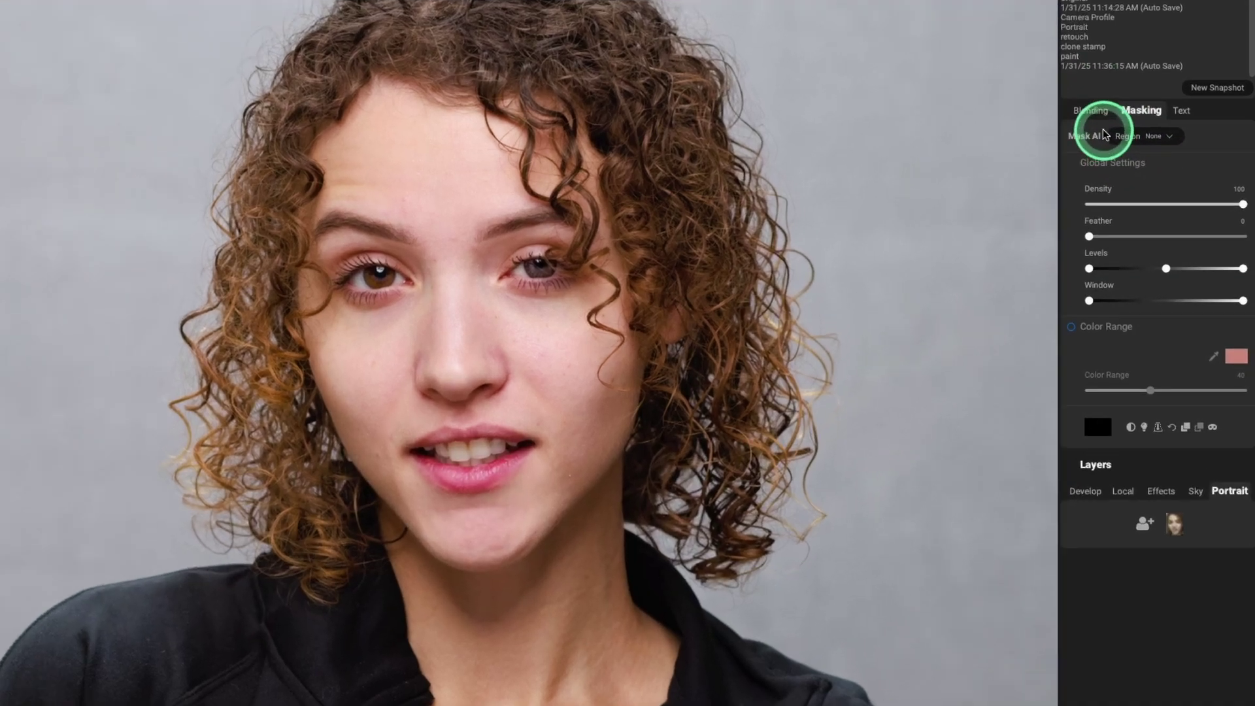
left_click(1113, 123)
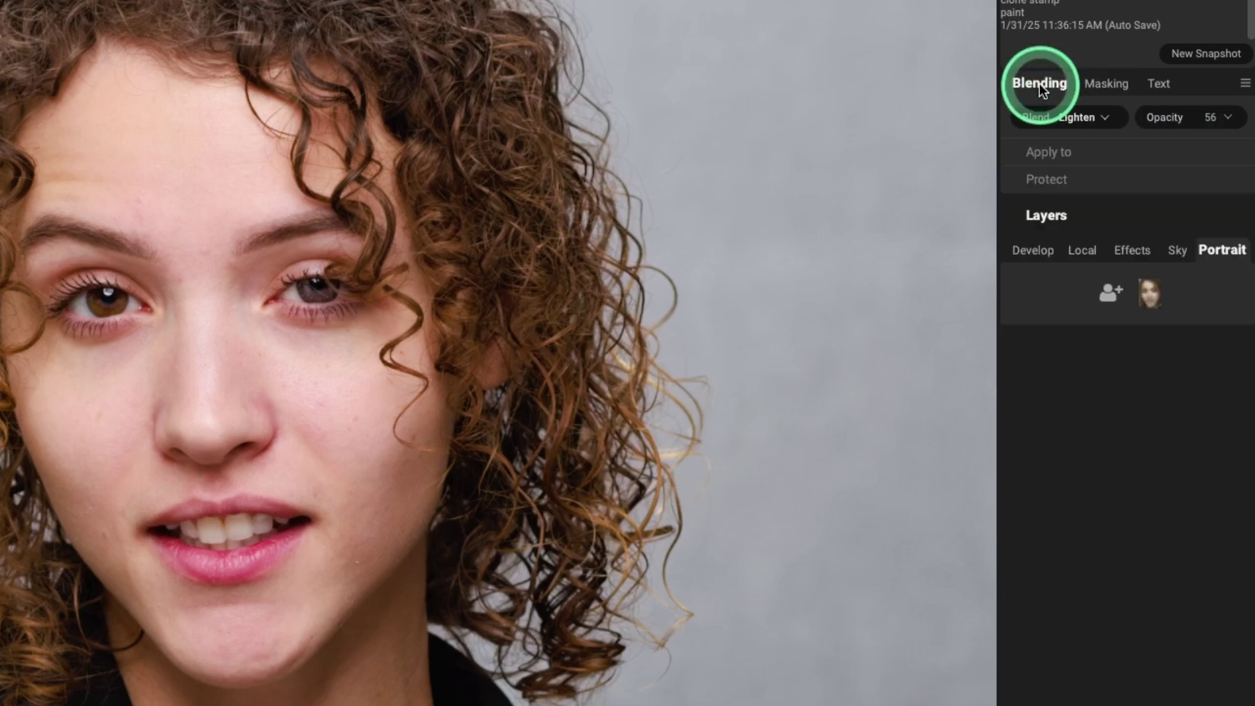
left_click(1170, 126)
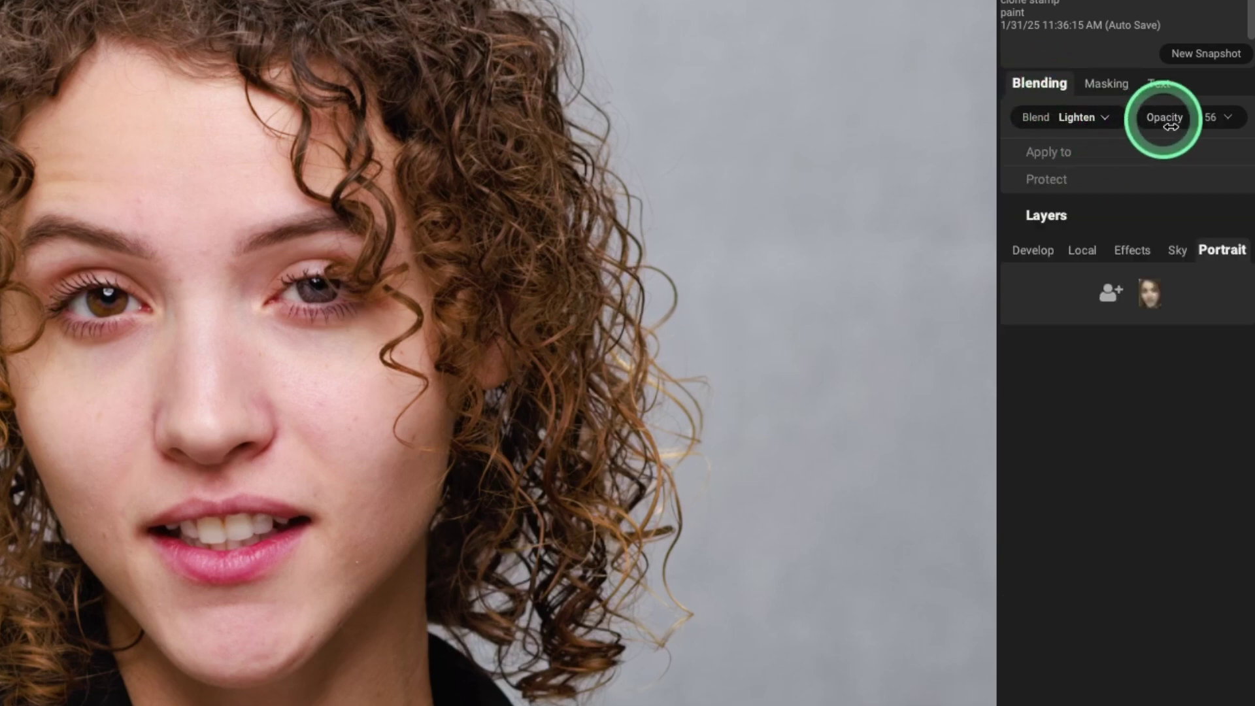
left_click(1217, 120)
mouse_move(1202, 145)
left_mouse_down()
mouse_move(1159, 143)
mouse_move(1195, 144)
left_mouse_up()
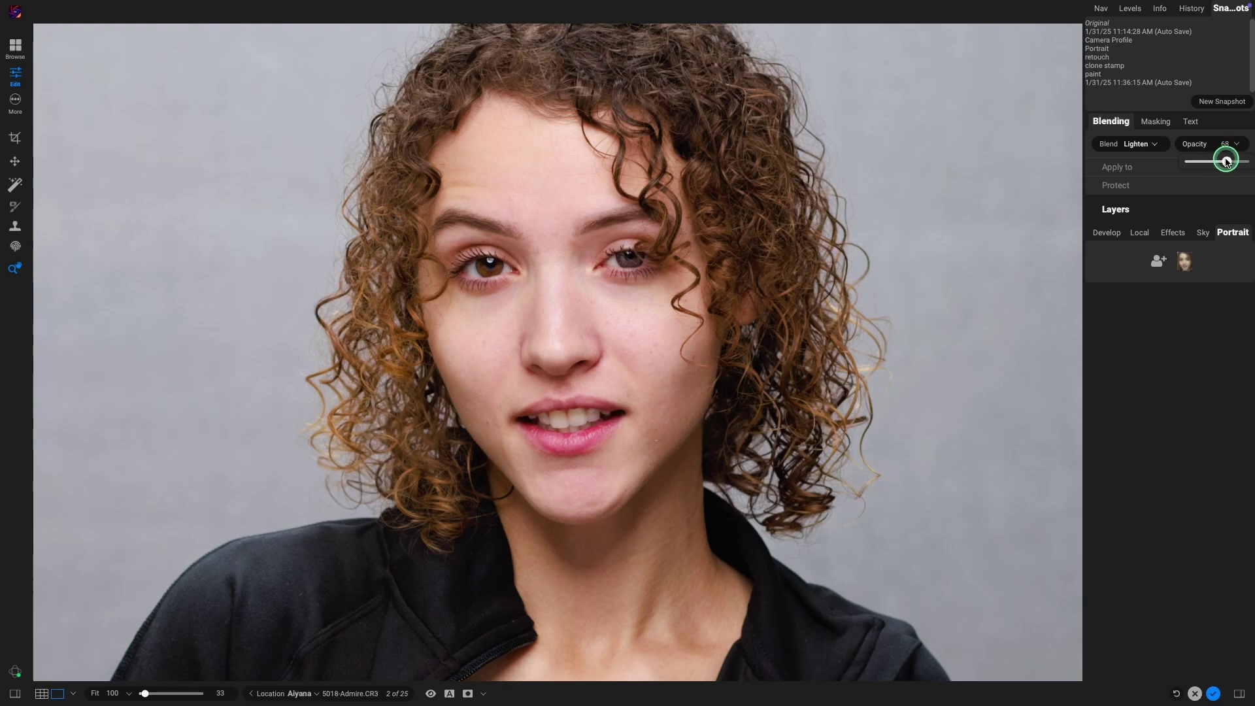
left_click(1158, 123)
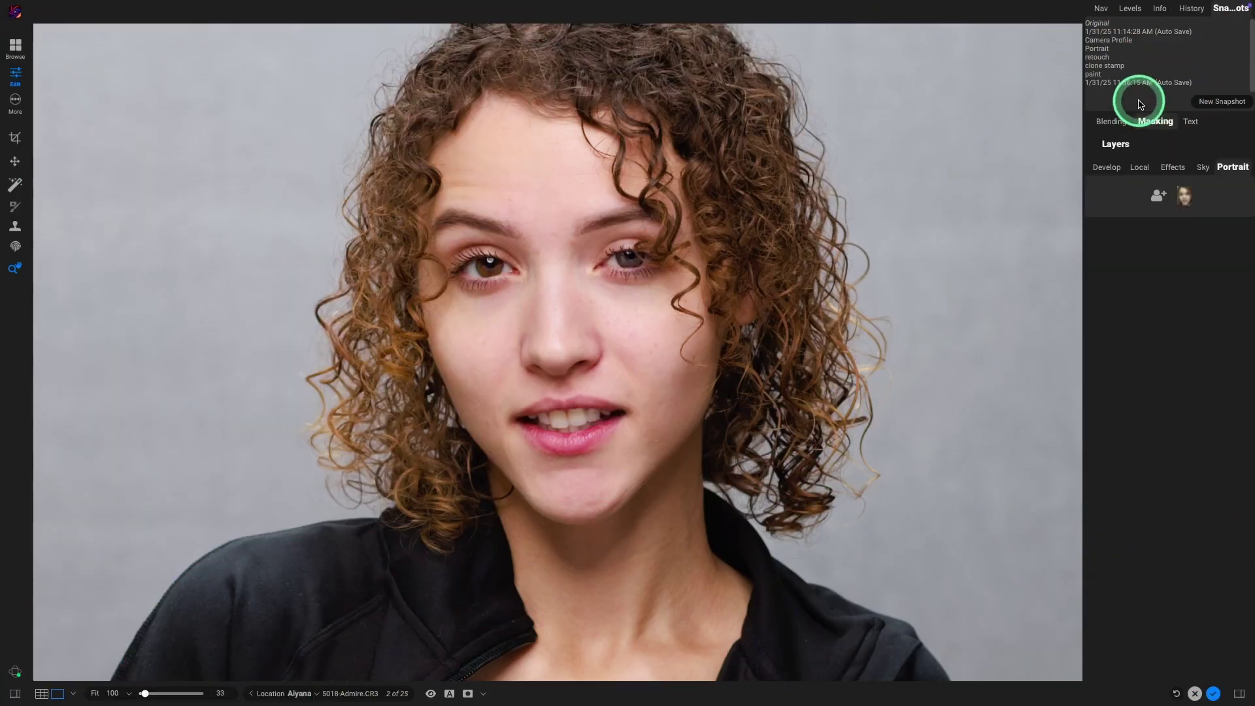
Step: Compare the latest auto-save, Portrait, retouch, clone stamp and paint snapshots one after another
left_click(1132, 82)
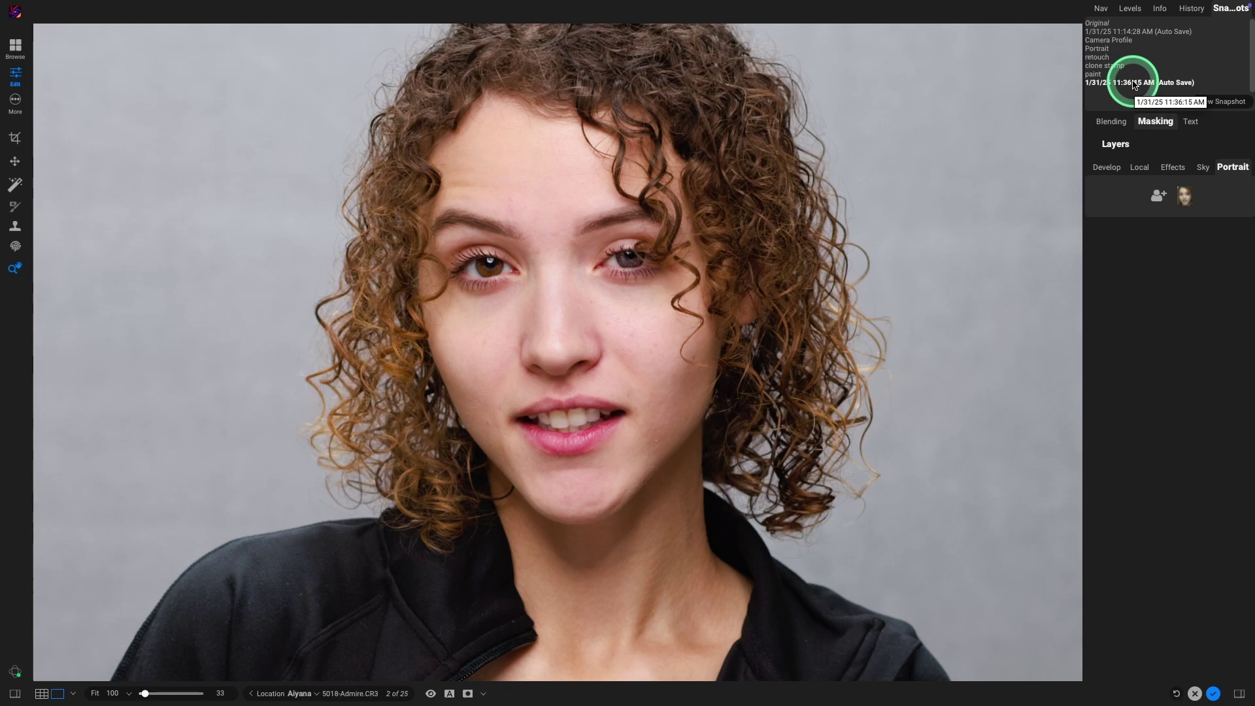
left_click(1116, 51)
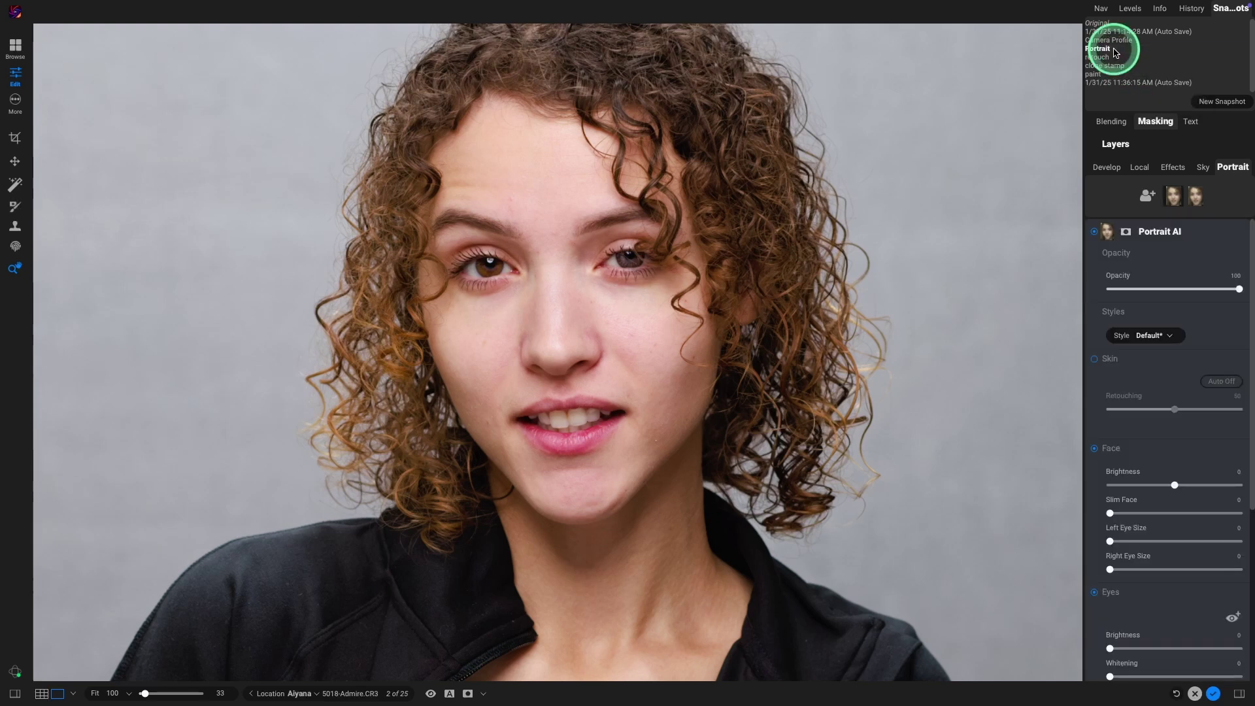
left_click(1111, 58)
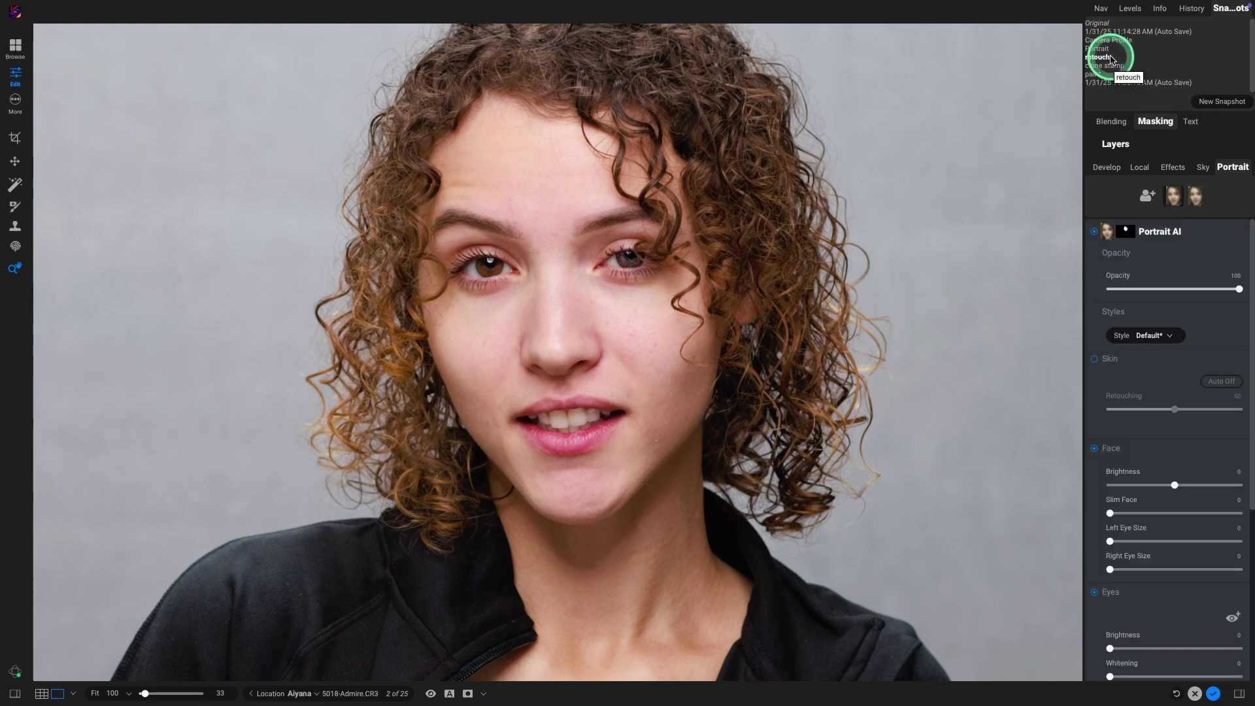
left_click(1105, 66)
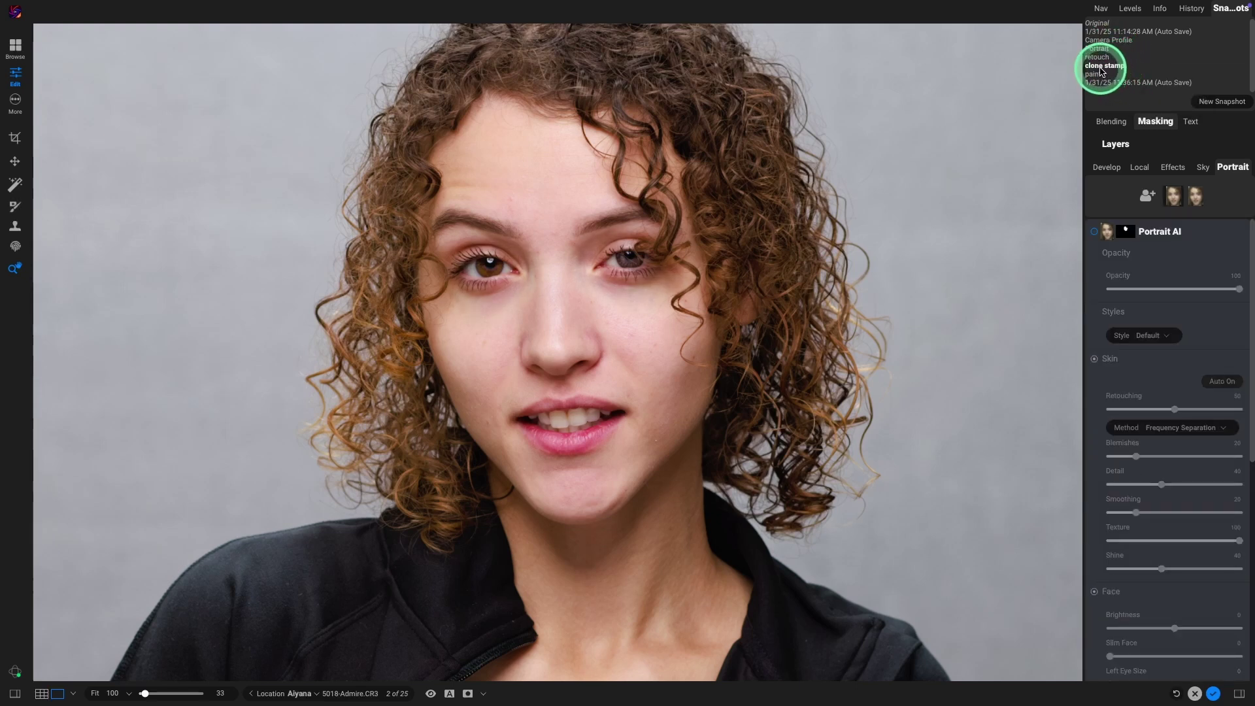
left_click(1097, 75)
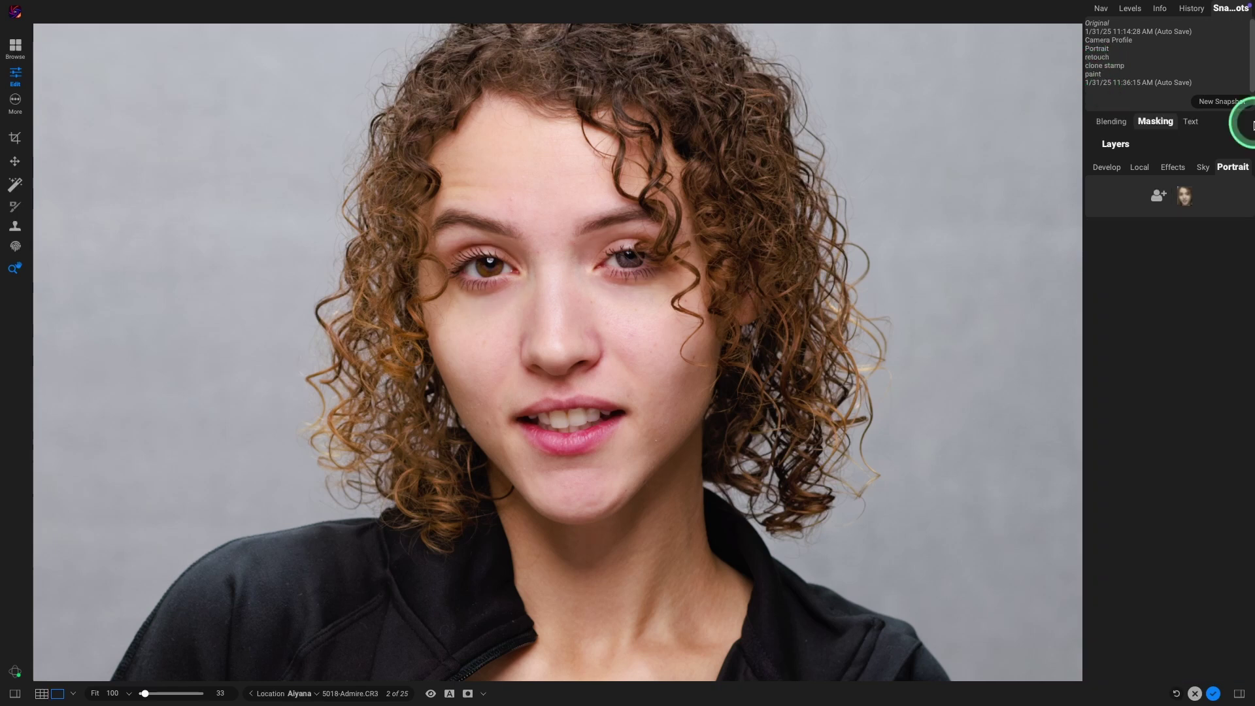
left_click(1234, 121)
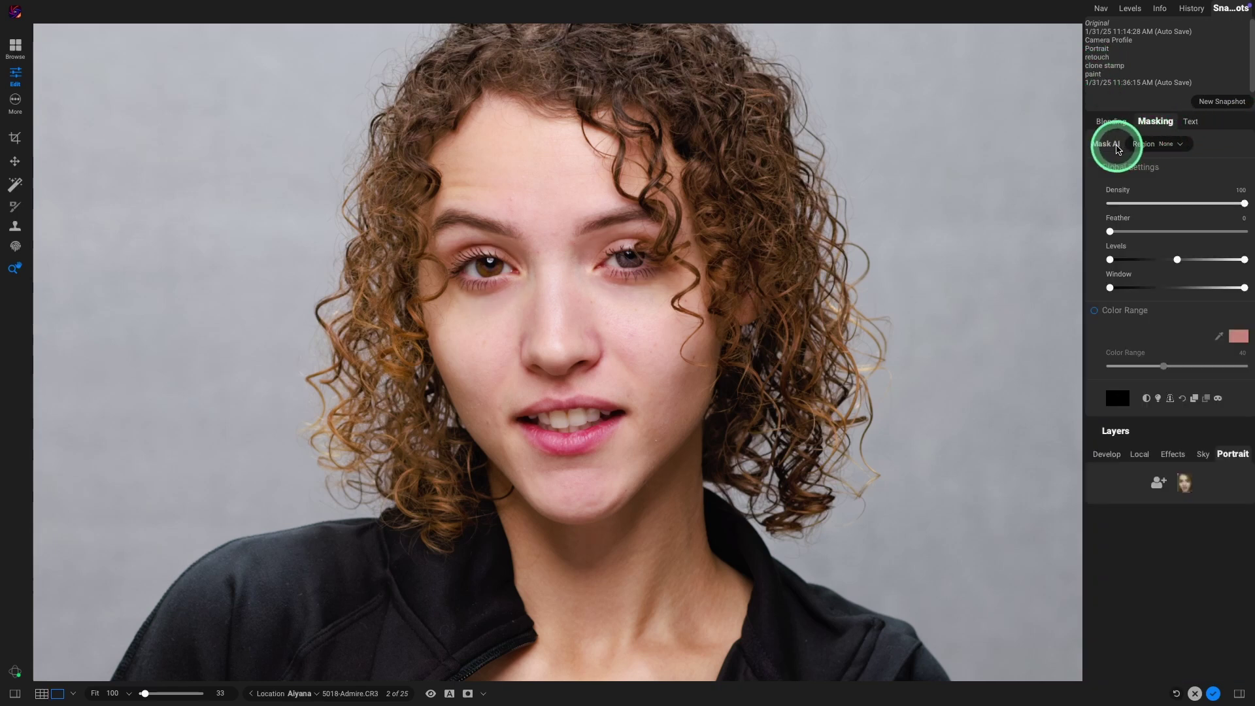
left_click(1118, 149)
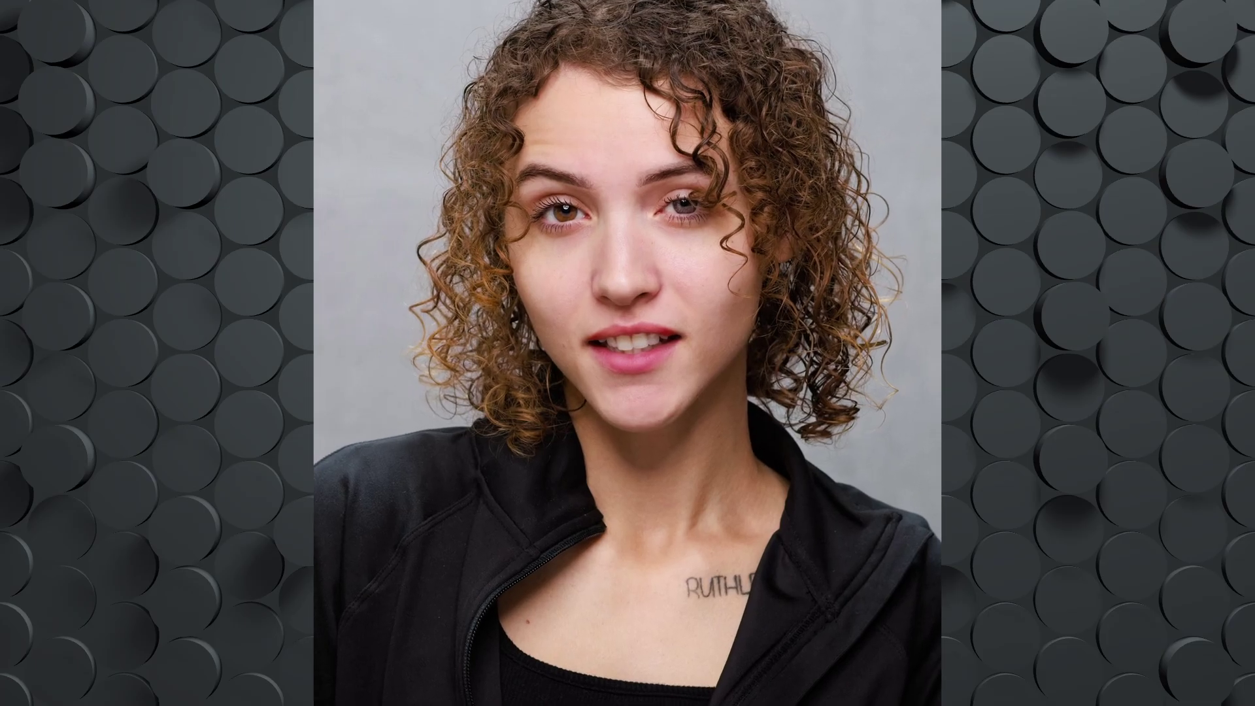